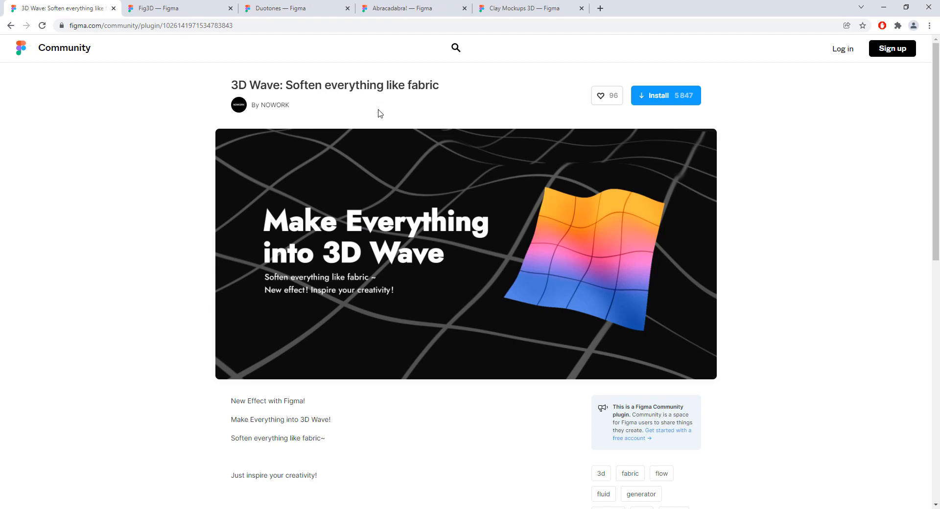
Switch to the Plugins FIGMA file in Figma and draw a rectangle about 831 × 588 in the Desktop - 1 frame.
key(alt+Tab)
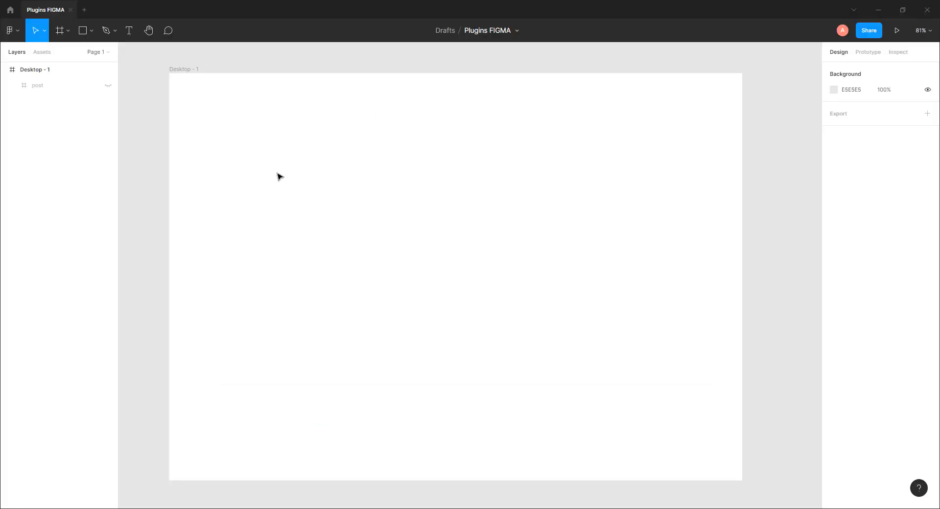
key(r)
mouse_move(298, 161)
mouse_down()
mouse_move(621, 407)
mouse_move(628, 394)
mouse_up()
Run the Unsplash plugin on the rectangle and search it for nature photos.
right_click(443, 285)
mouse_move(475, 431)
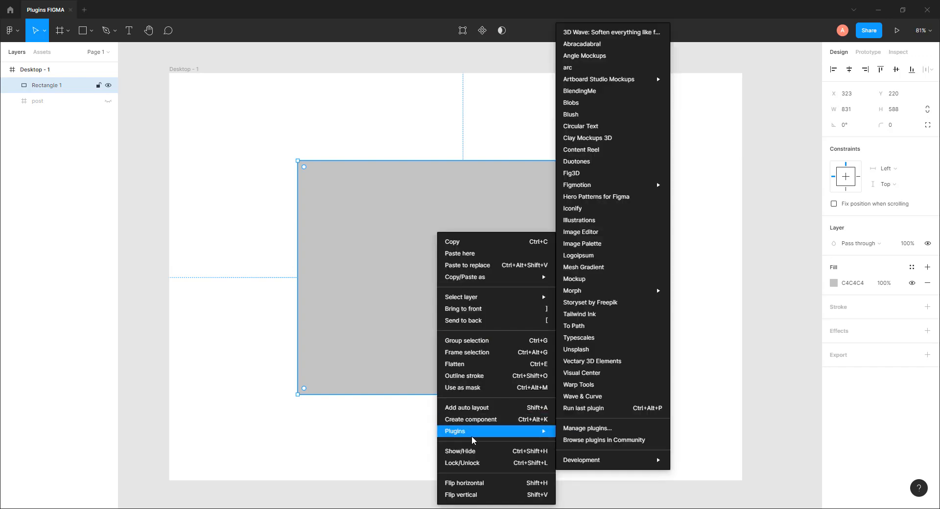
click(579, 350)
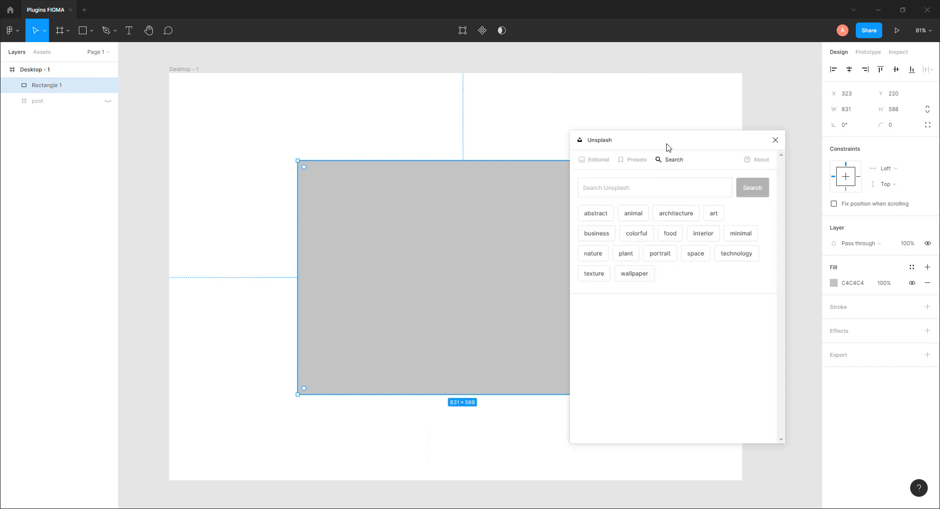
drag(659, 138, 619, 109)
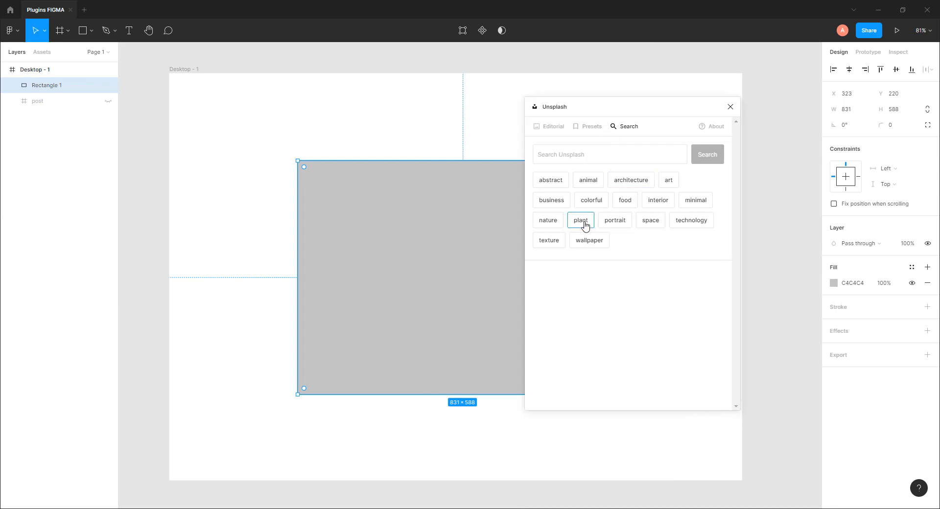
click(548, 221)
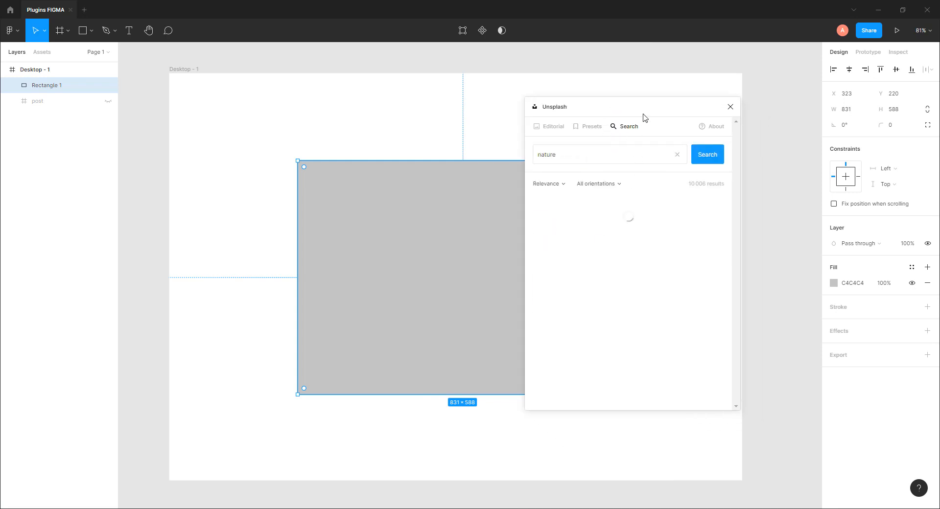
drag(644, 105, 619, 90)
Fill the rectangle with the pale sunset beach photo from the nature results and close the Unsplash plugin.
scroll(713, 215, down, 6)
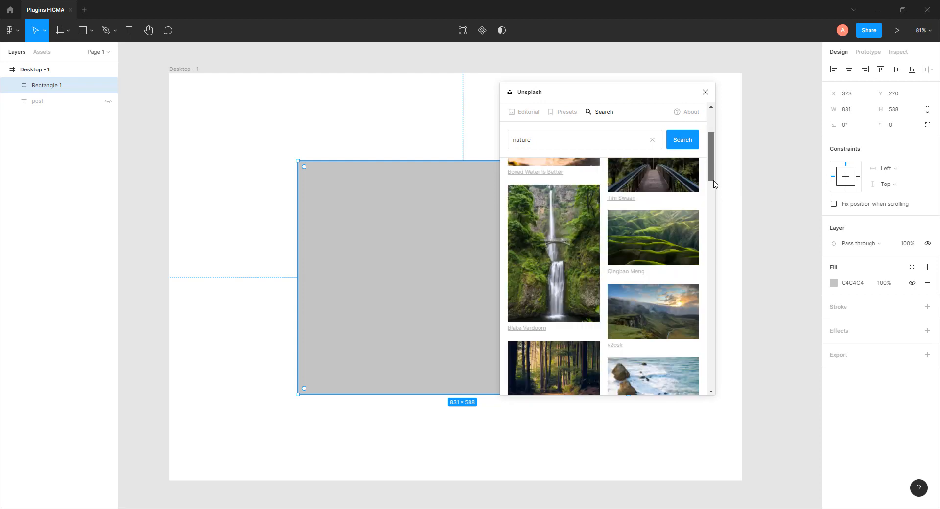
scroll(712, 245, down, 5)
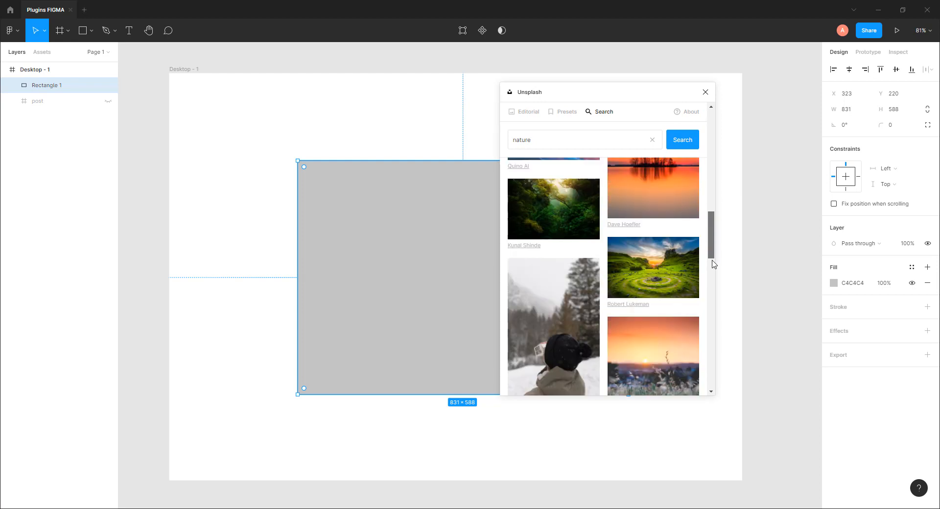
scroll(711, 308, down, 3)
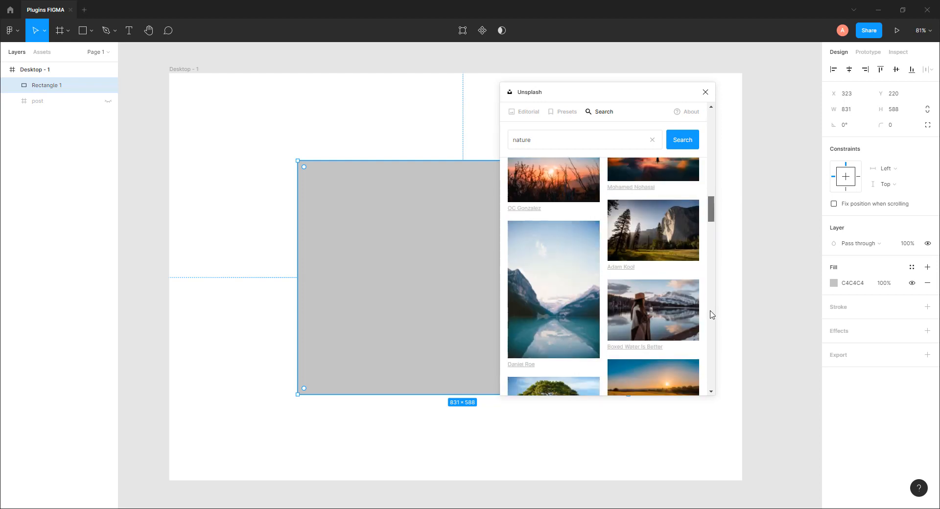
drag(713, 219, 712, 298)
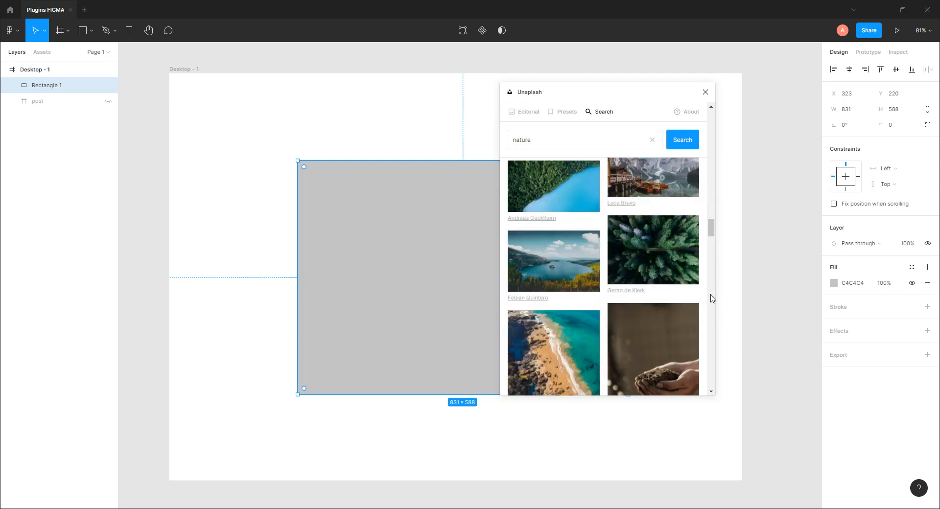
drag(711, 227, 712, 306)
click(662, 313)
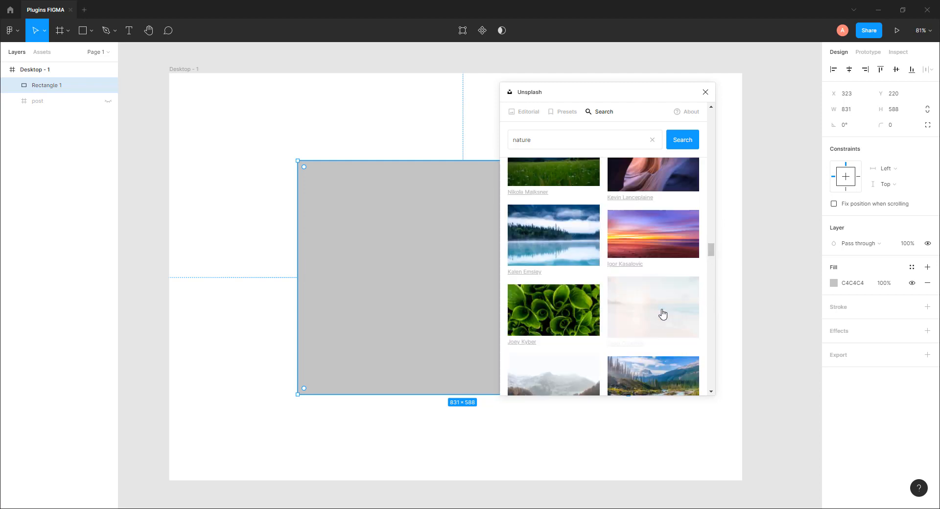
click(705, 92)
Resize the beach photo to about 831 × 564 and position it around X 305, Y 230 in the frame.
mouse_move(539, 293)
mouse_down()
mouse_move(522, 307)
mouse_move(527, 295)
mouse_up()
mouse_move(581, 393)
mouse_down()
mouse_move(580, 418)
mouse_move(577, 371)
mouse_move(579, 384)
mouse_up()
drag(562, 331, 565, 338)
Run the 3D Wave: Soften everything like fabric plugin on the beach photo.
right_click(462, 234)
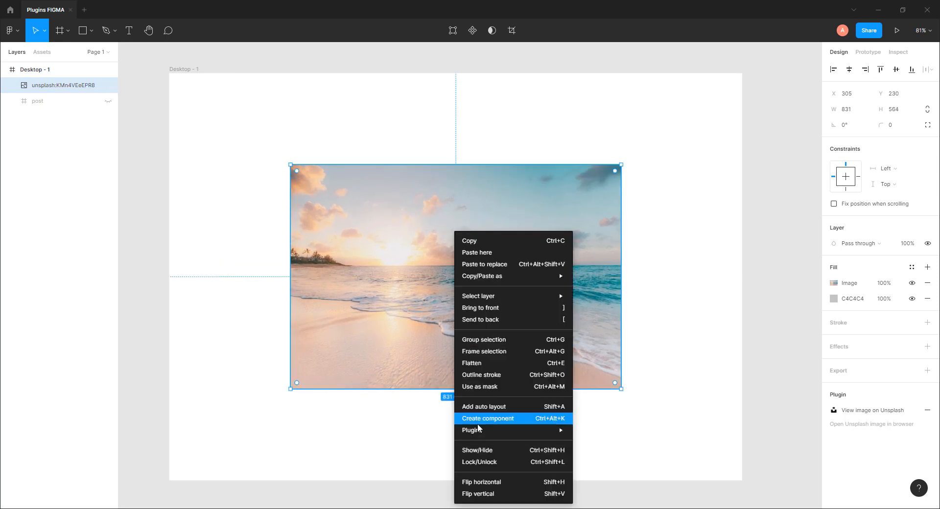
mouse_move(478, 431)
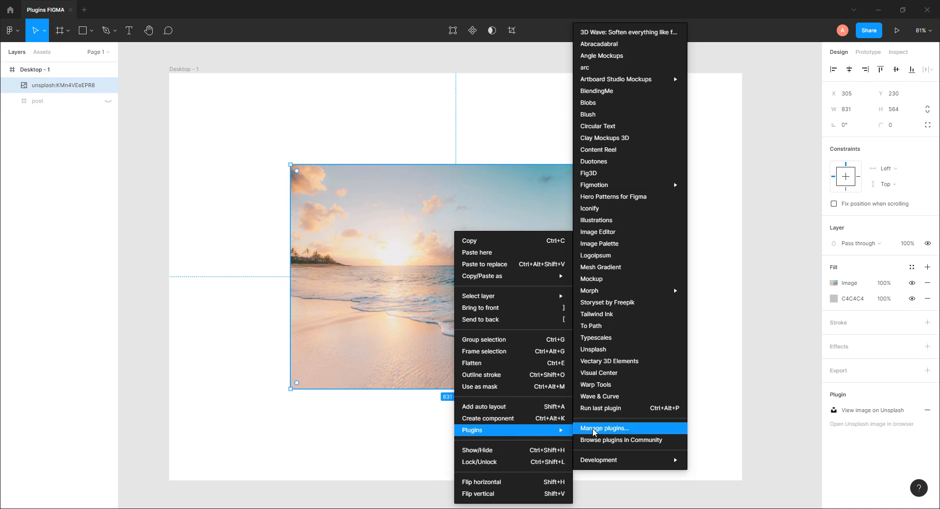
click(610, 34)
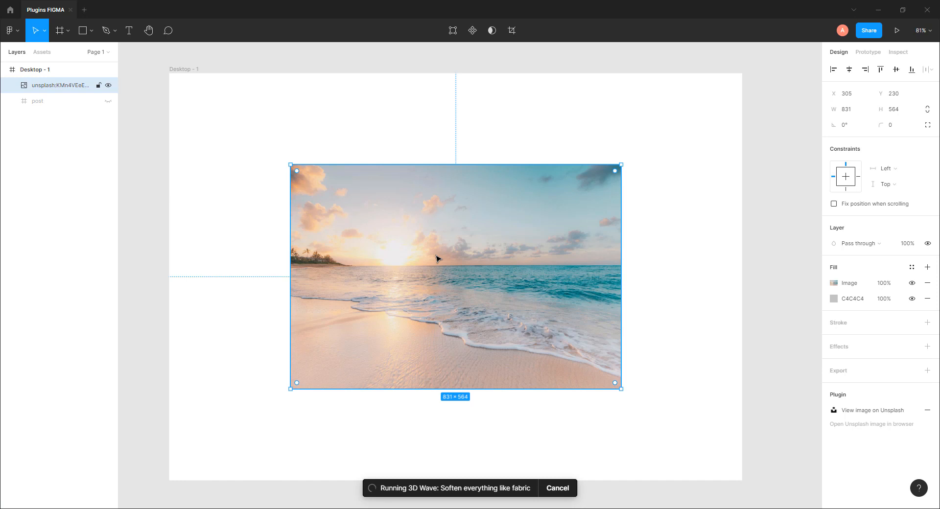
drag(455, 120, 589, 97)
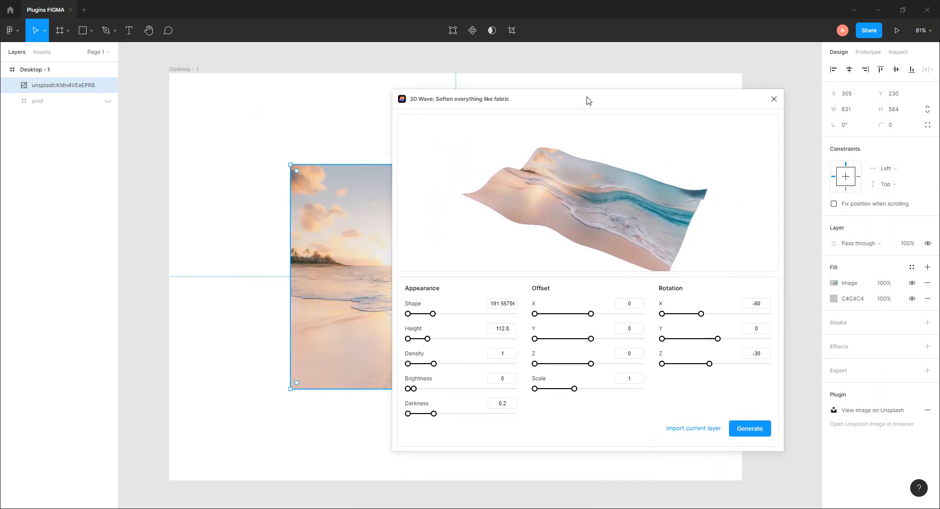
Set the wave's shape to about 250, height 238, offset X 65, Y 99, Z 746, and scale 0.8.
drag(433, 312, 442, 337)
drag(590, 338, 593, 318)
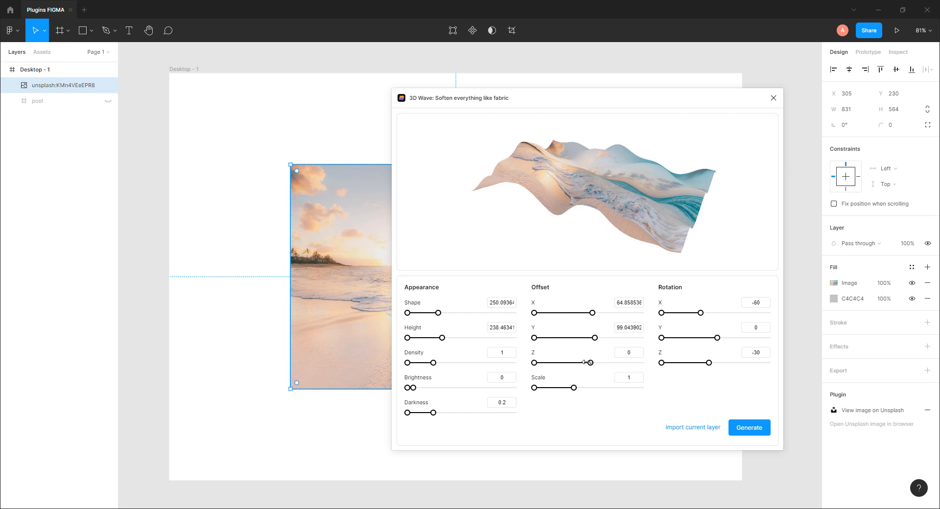
drag(589, 363, 613, 373)
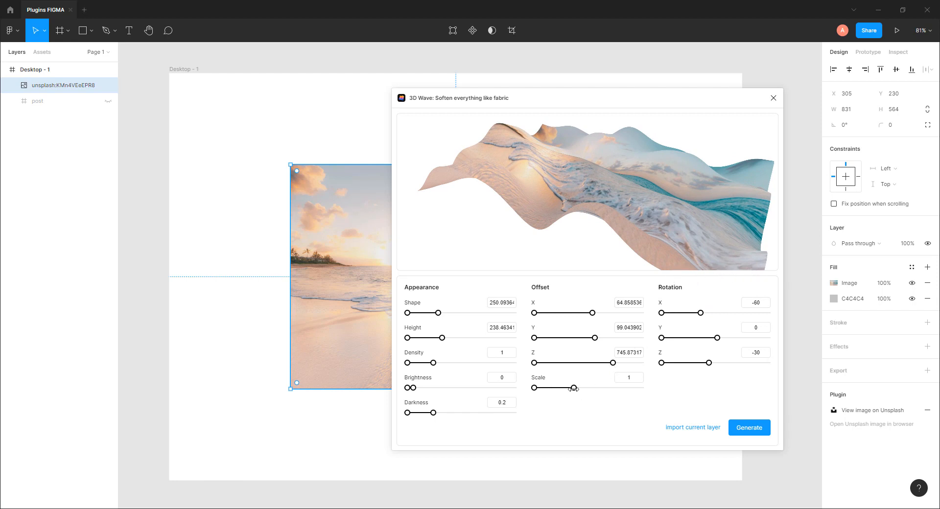
drag(574, 388, 567, 388)
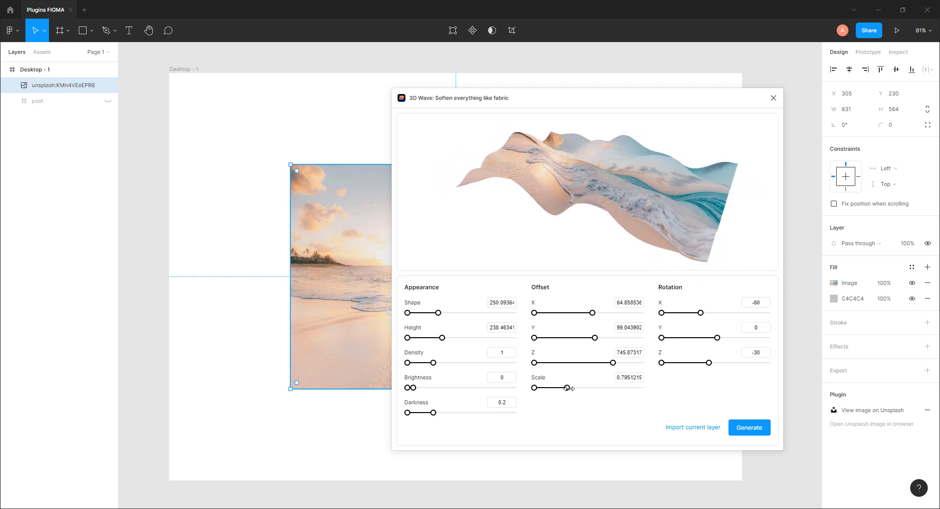
Set rotation to about X -58, Y -11, Z -32, offset Z 681, density 0.95, brightness 0.17 and darkness 0.58.
drag(701, 313, 712, 363)
drag(607, 362, 611, 363)
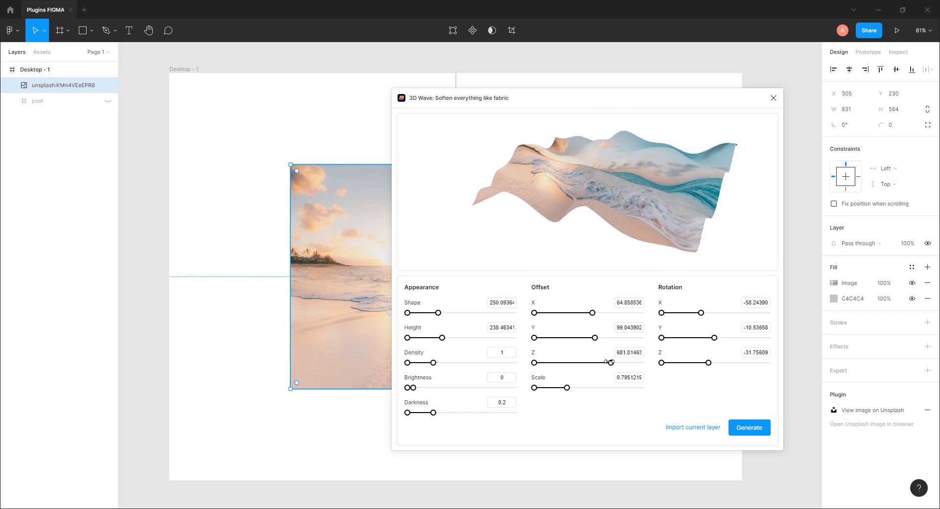
drag(414, 387, 475, 425)
drag(433, 363, 435, 362)
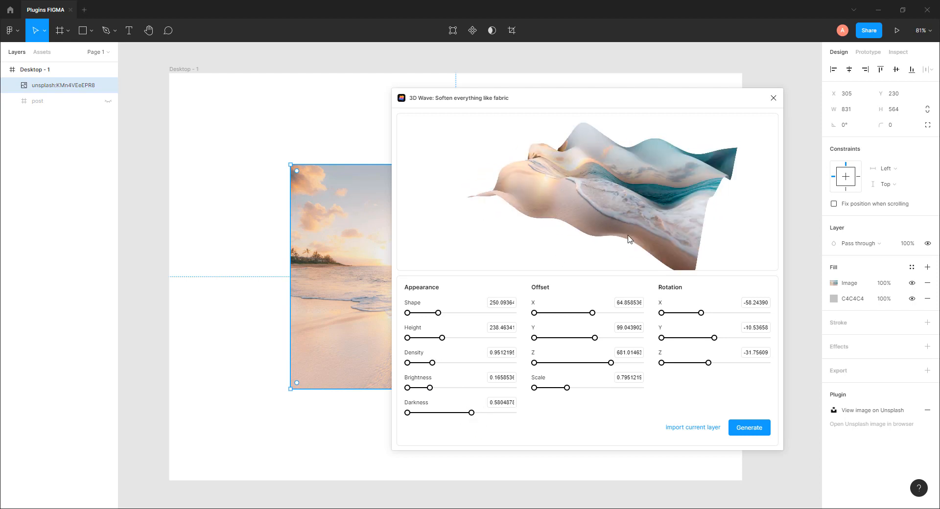
Set the wave's rotation Z to about -37, scale 0.68, shape 314, height 141, offset Y 77 and offset Z 649.
drag(708, 363, 706, 363)
drag(568, 388, 564, 386)
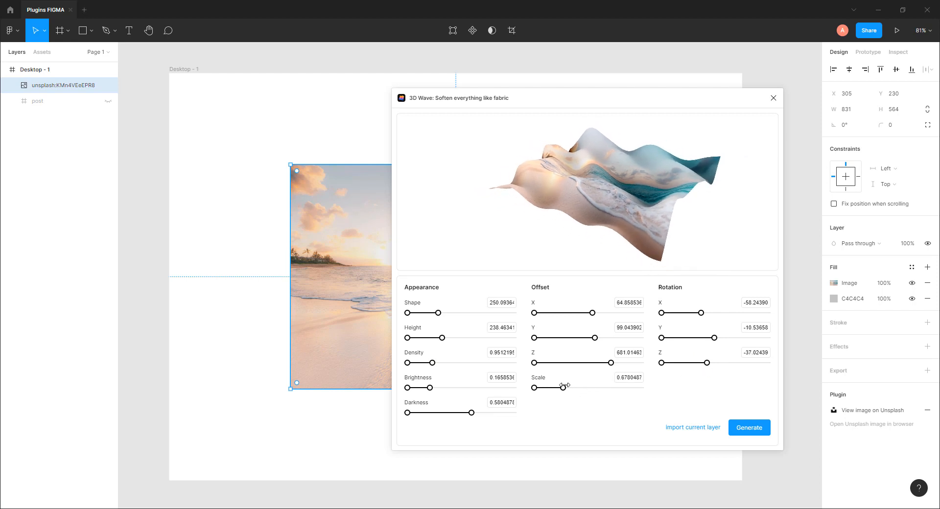
drag(442, 337, 445, 313)
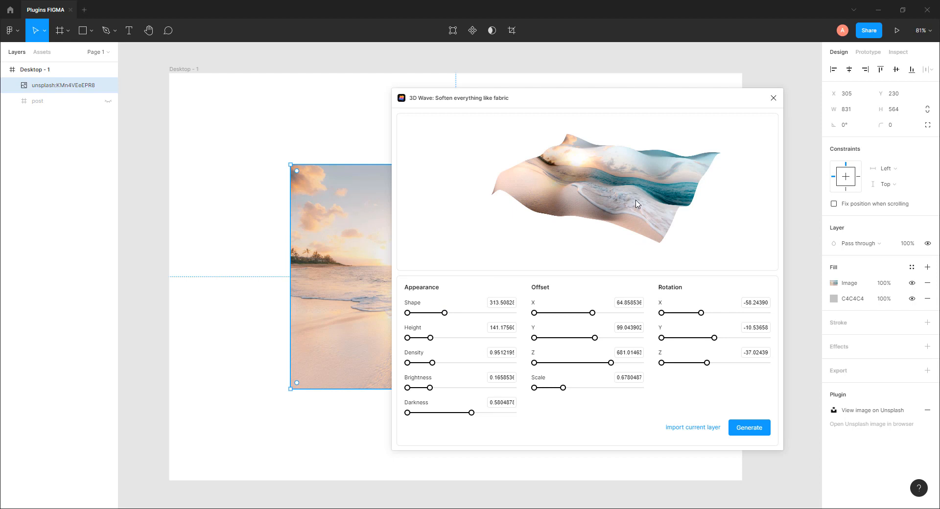
drag(594, 338, 610, 363)
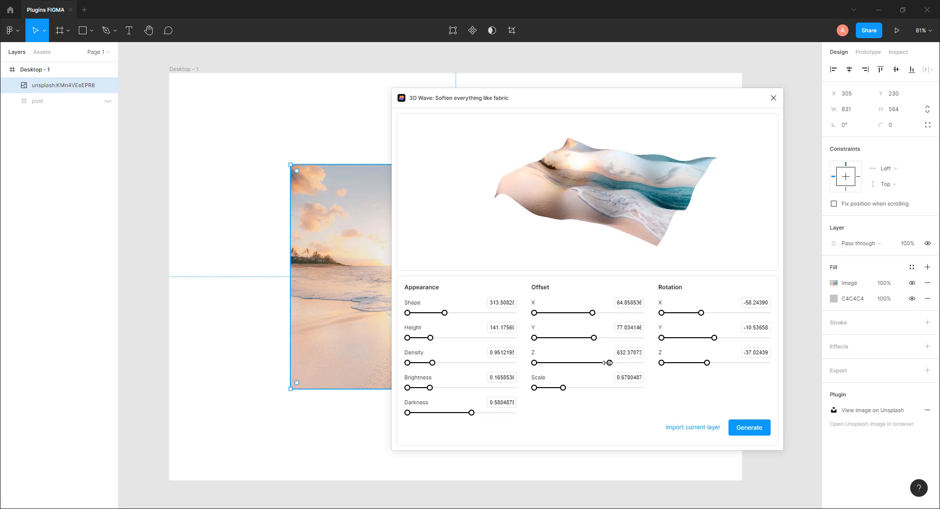
Set rotation to about X -56, Y -9, Z -35, density 1.02, brightness 0.12 and darkness 0.41.
drag(714, 338, 708, 363)
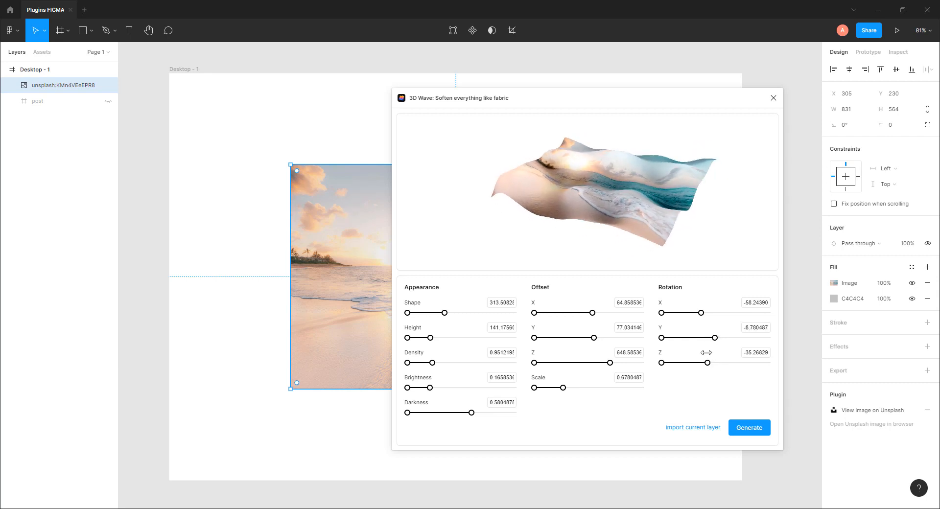
drag(702, 313, 703, 314)
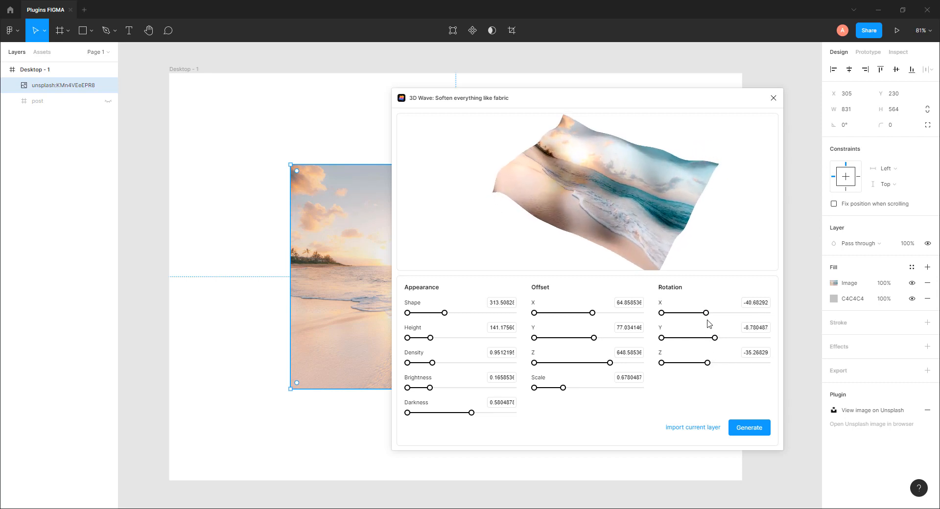
drag(432, 362, 434, 362)
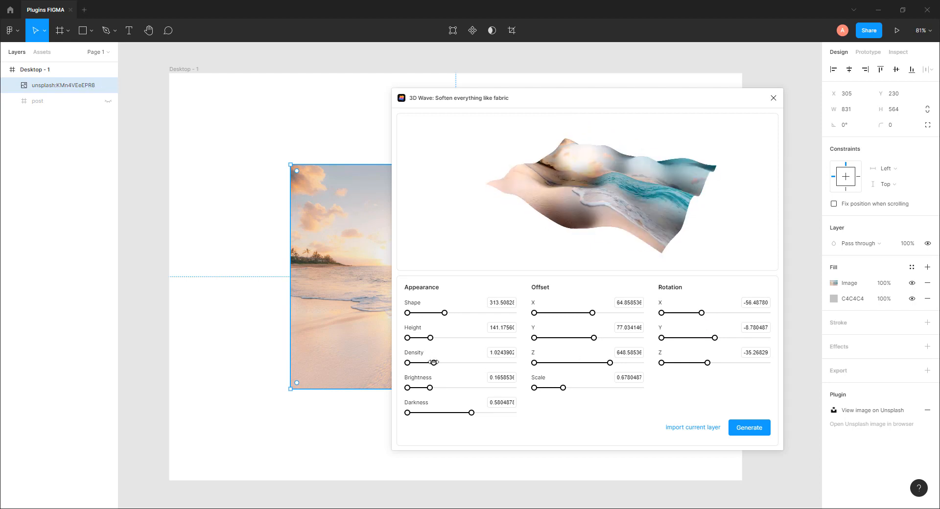
drag(471, 412, 433, 362)
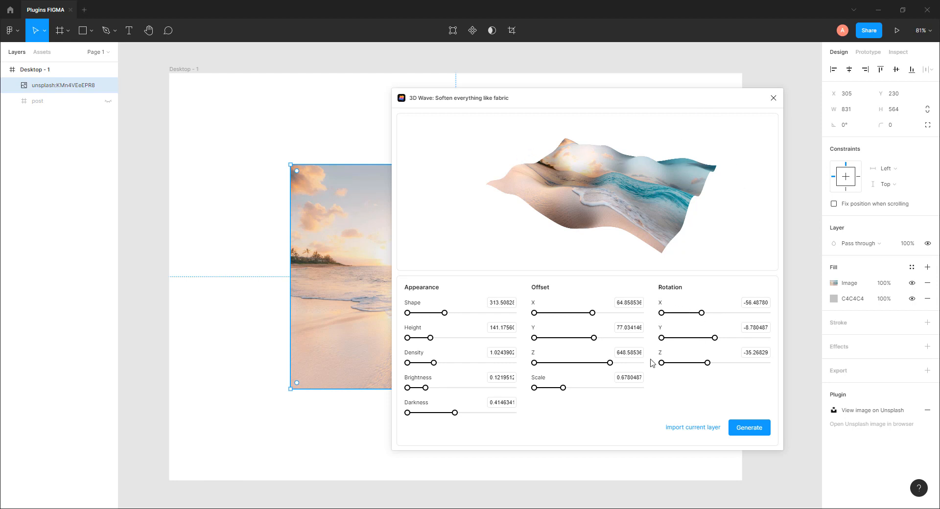
Set the wave's scale to about 0.74, generate the 3D wave image and close the plugin.
drag(563, 388, 565, 387)
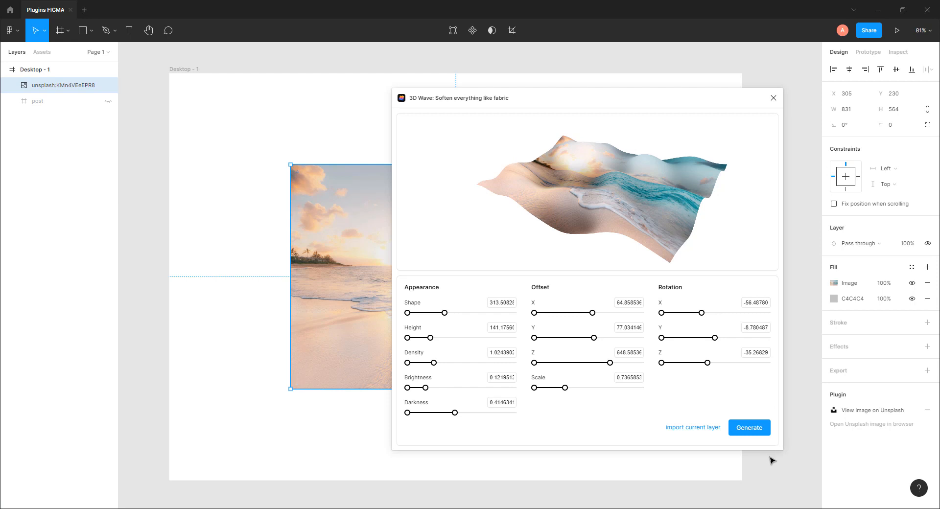
click(748, 428)
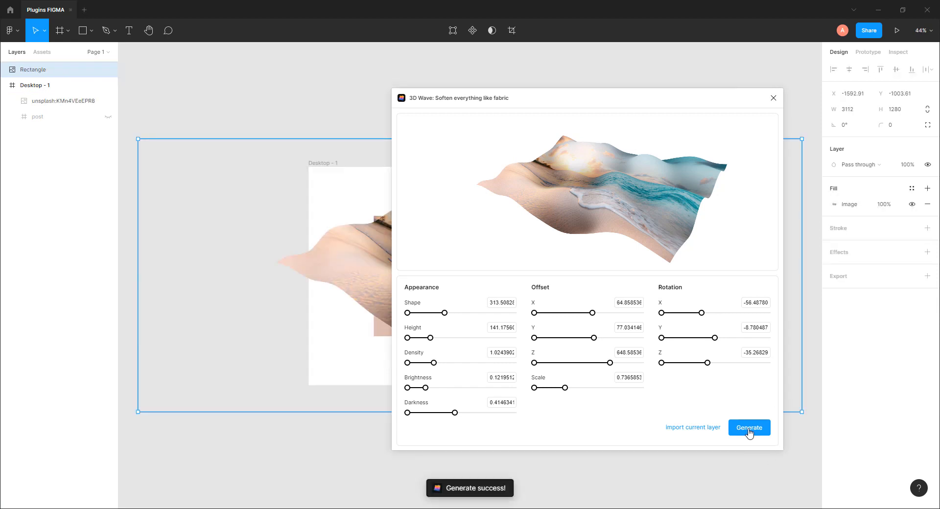
click(773, 99)
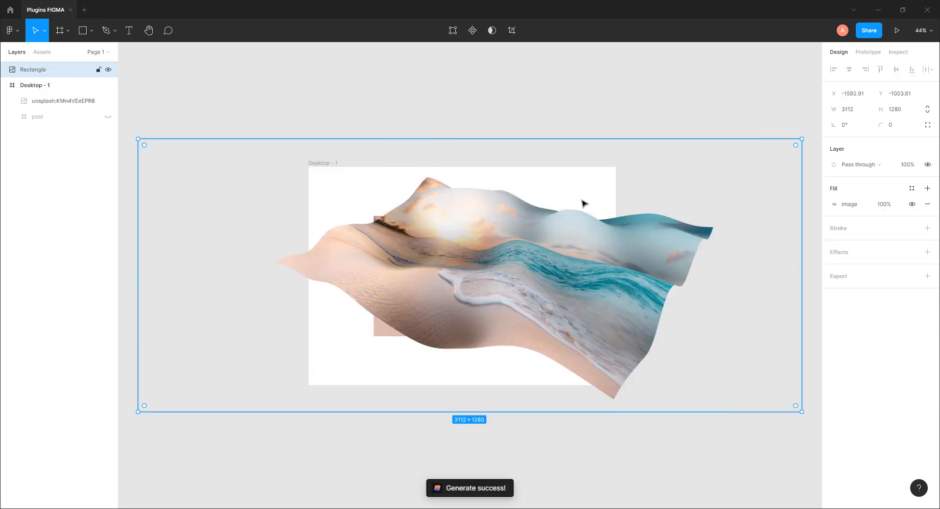
Shrink the generated wave image to about 1456 × 599 and delete the original beach photo behind it.
drag(803, 137, 625, 226)
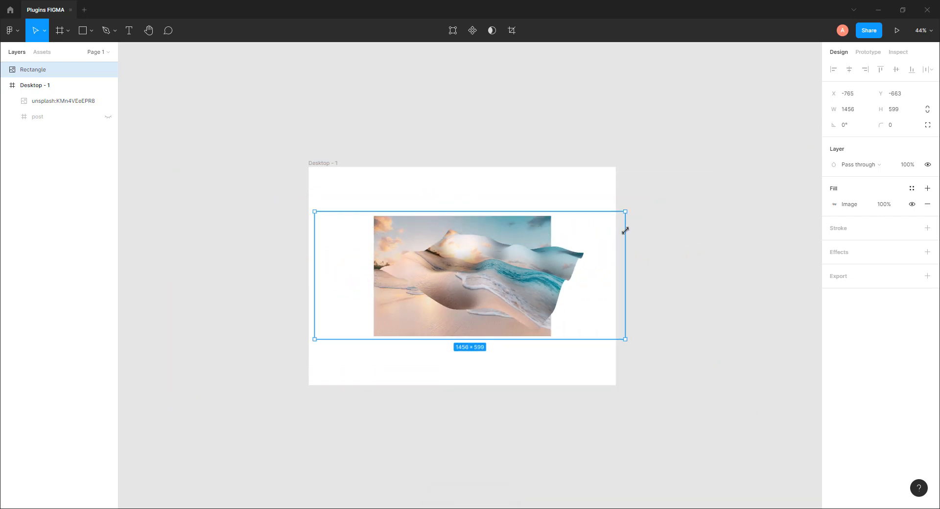
drag(391, 229, 470, 277)
click(398, 226)
key(Delete)
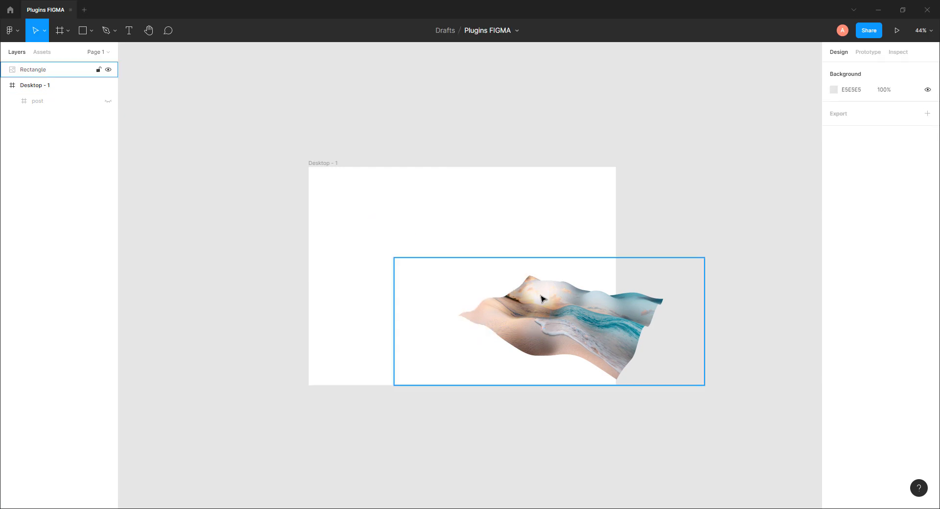
Place the wave image inside the Desktop - 1 frame and enlarge it to about 1736 × 714.
click(545, 300)
drag(563, 317, 457, 251)
drag(19, 74, 29, 93)
drag(451, 284, 509, 323)
drag(526, 315, 527, 313)
drag(354, 237, 315, 212)
Duplicate the wave image, shift the copy down to about Y 358 and place it beneath the original in the layer order.
mouse_move(518, 305)
mouse_down()
mouse_move(544, 314)
mouse_move(551, 307)
mouse_move(525, 315)
mouse_up()
drag(81, 92, 69, 109)
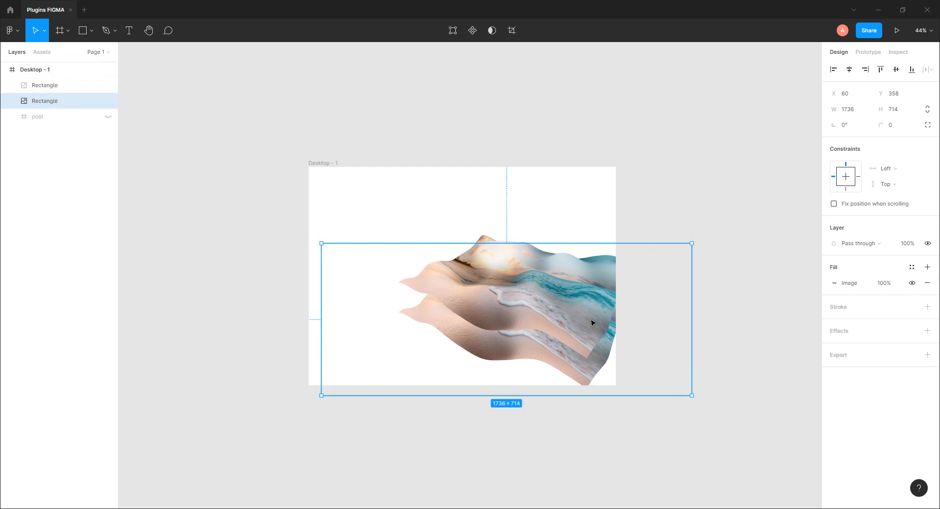
Apply a layer blur of 100 to the lower wave copy as a soft shadow.
click(840, 336)
click(850, 349)
click(865, 359)
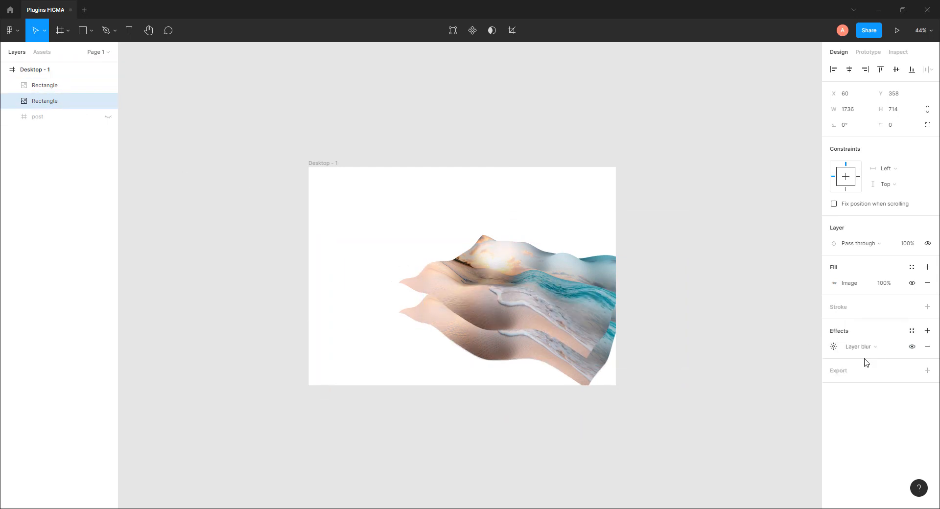
click(833, 347)
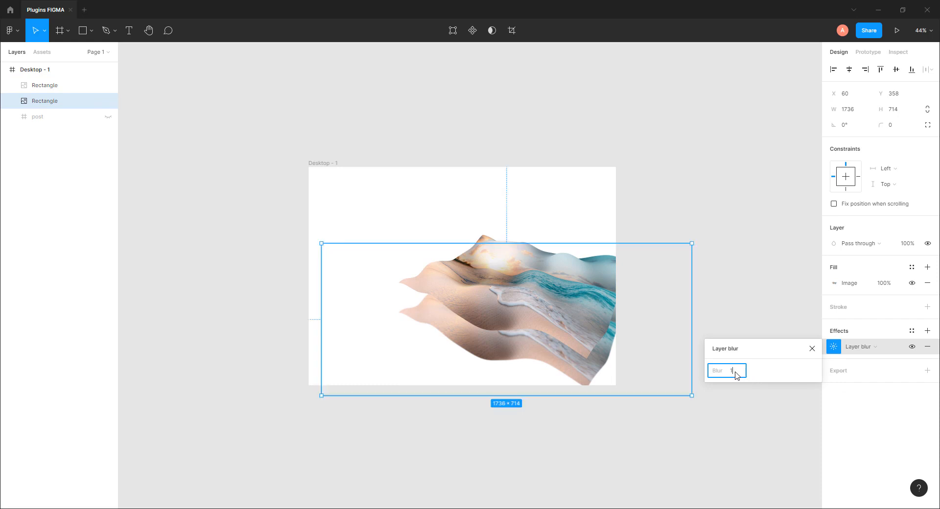
text(100)
key(Return)
click(767, 295)
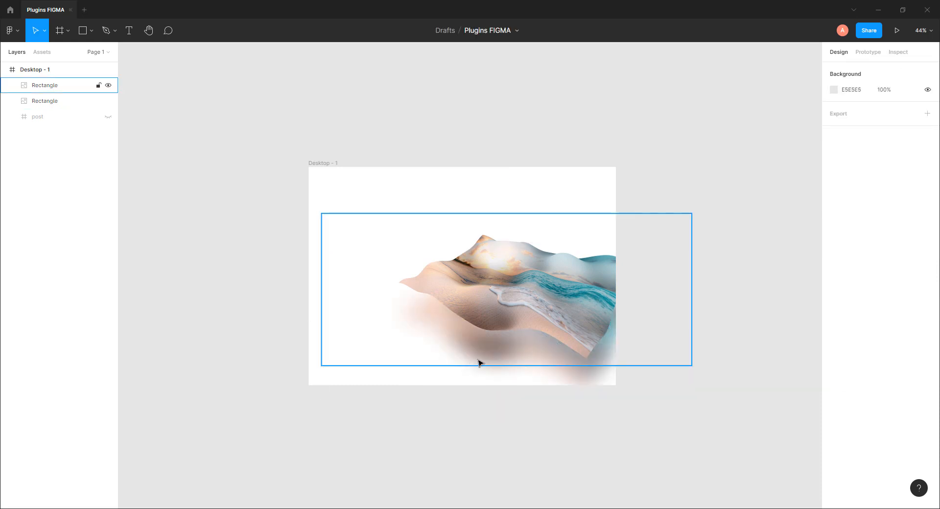
Move the upper wave image down to Y 241 and the blurred lower copy up to Y 348.
drag(477, 363, 476, 368)
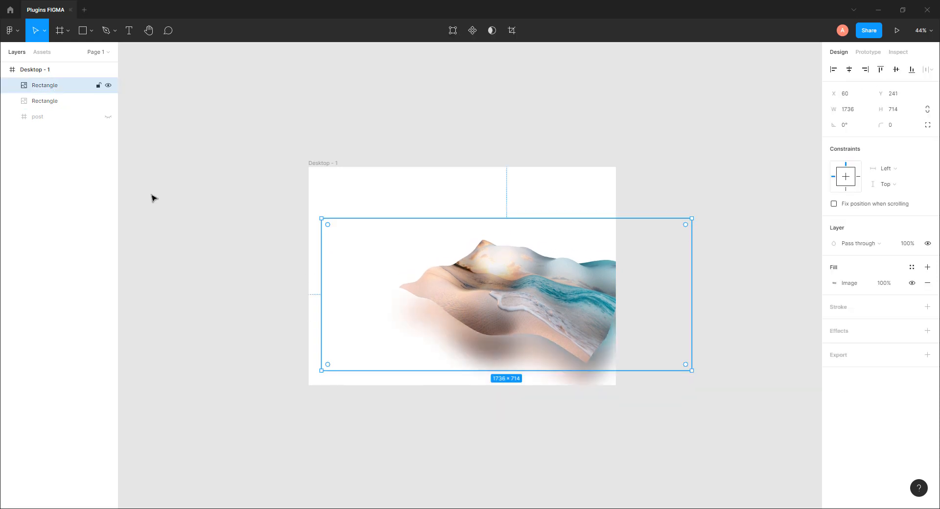
click(55, 103)
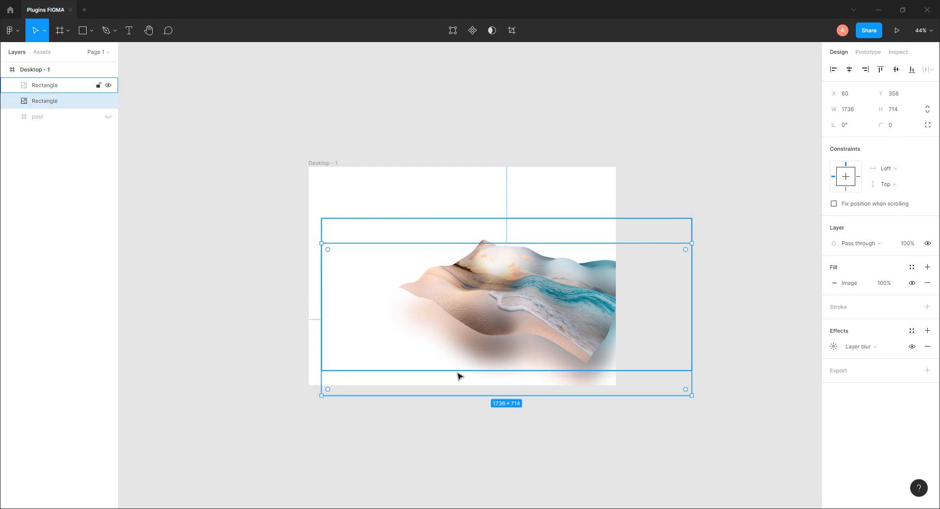
key(shift+Up)
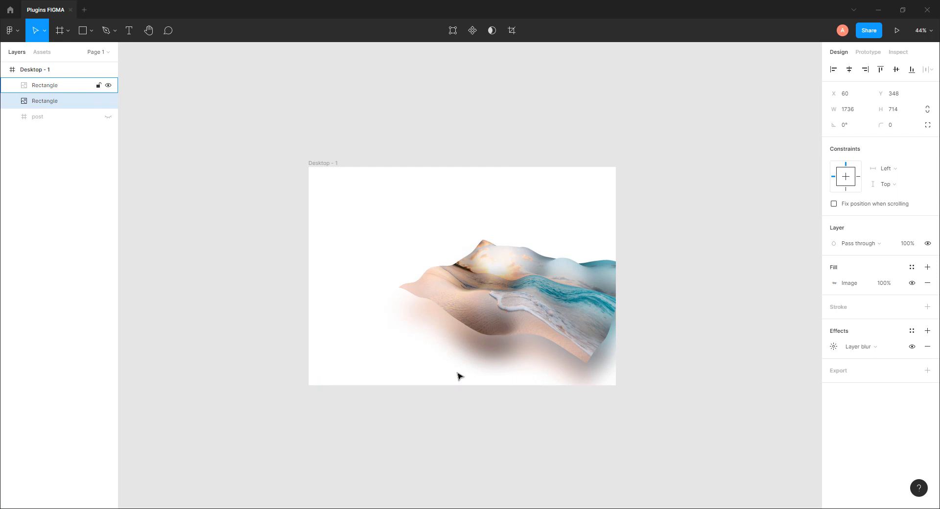
Reduce the image fill opacity of the blurred wave copy to about 75%.
click(892, 289)
key(Down)
key(Down)
key(Down)
key(Down)
key(Down)
key(Down)
key(Down)
key(Down)
key(Down)
key(Down)
key(Down)
key(Down)
key(Down)
key(Down)
key(Down)
key(Down)
key(Down)
key(Down)
key(Down)
key(Down)
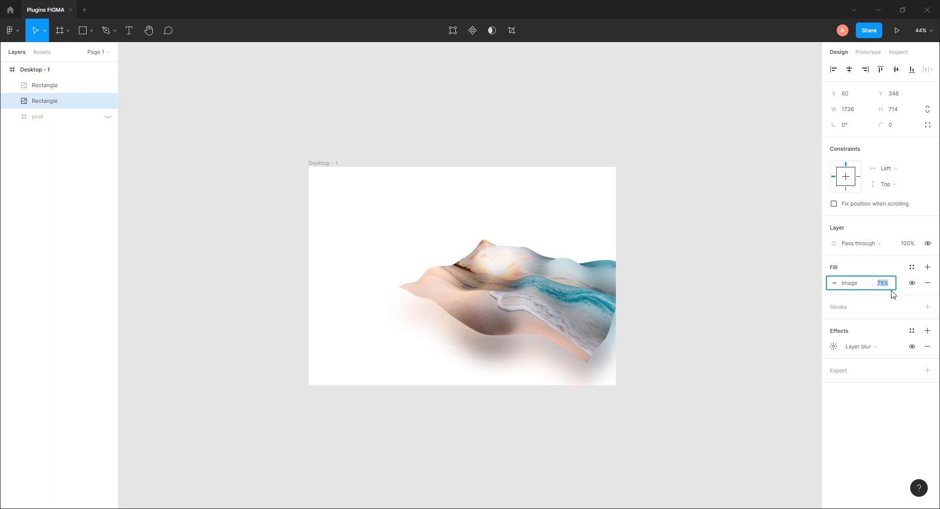
click(729, 273)
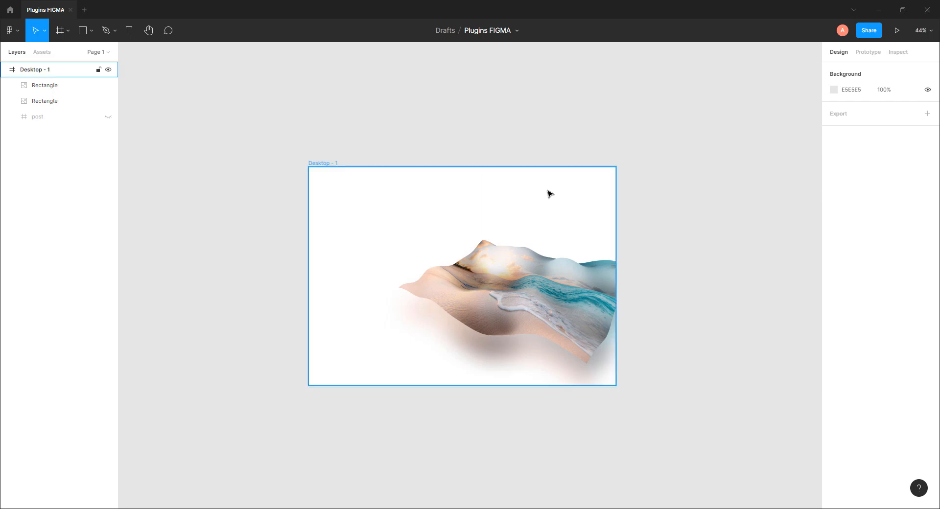
Group and hide the two wave images, and switch to the Fig3D plugin's community page in the browser.
scroll(548, 193, up, 5)
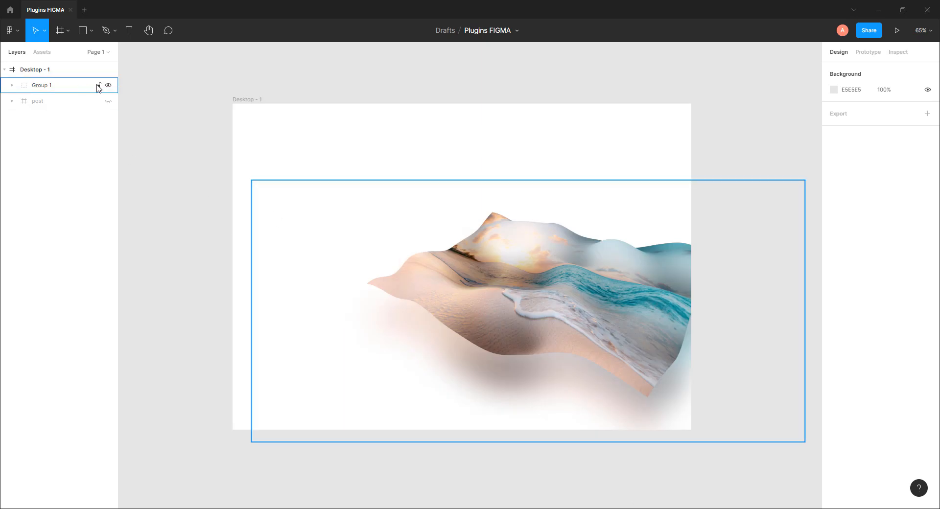
click(108, 86)
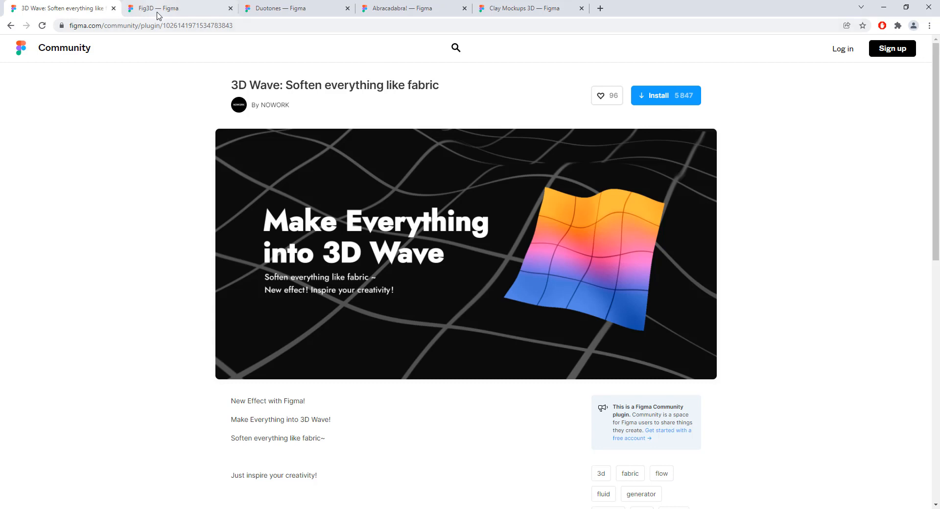
click(157, 10)
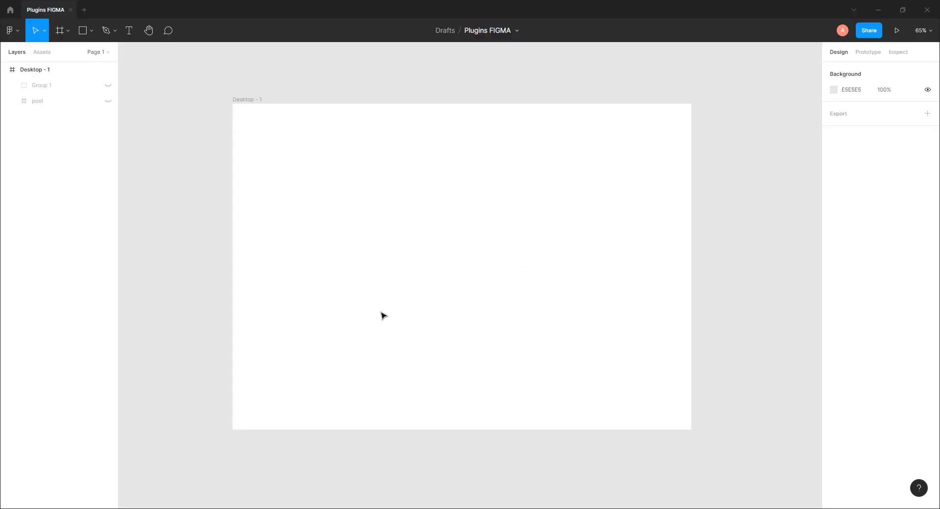
Run the Iconify plugin on the Desktop - 1 frame and open its Unicons collection.
right_click(375, 219)
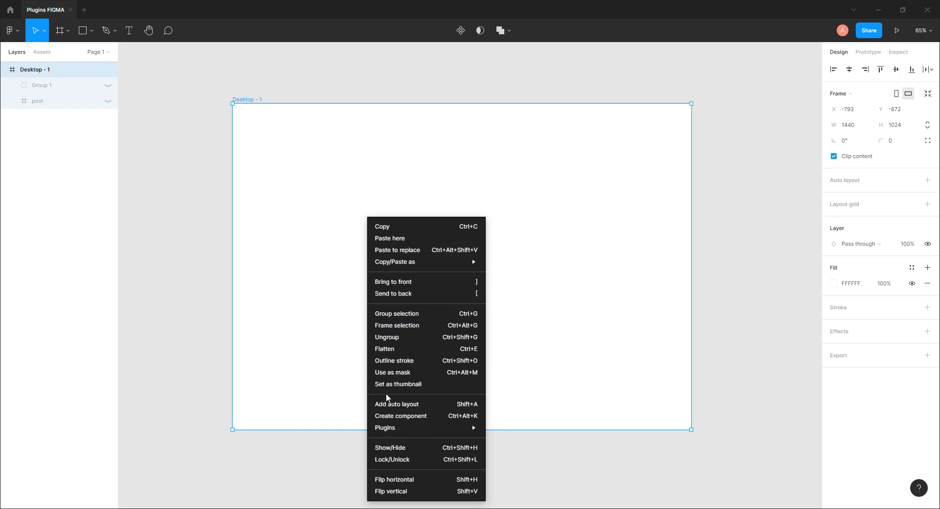
mouse_move(395, 430)
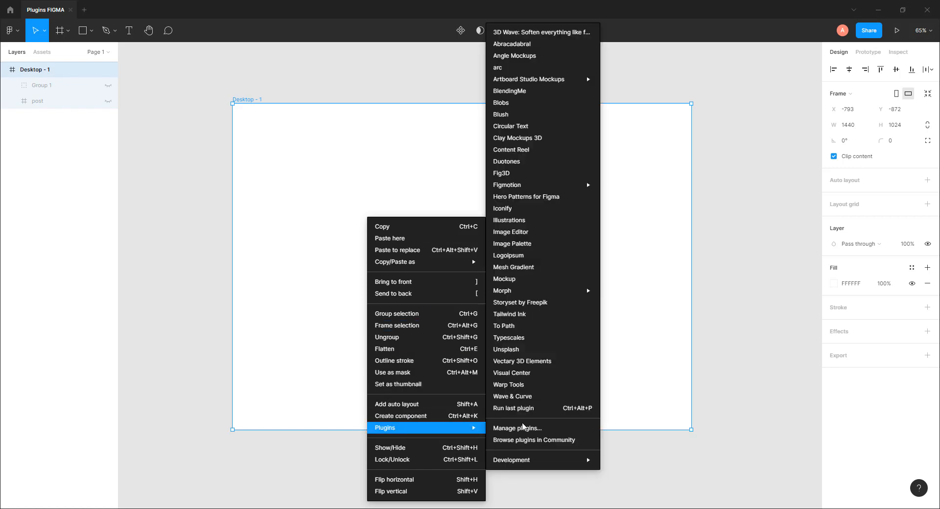
click(516, 210)
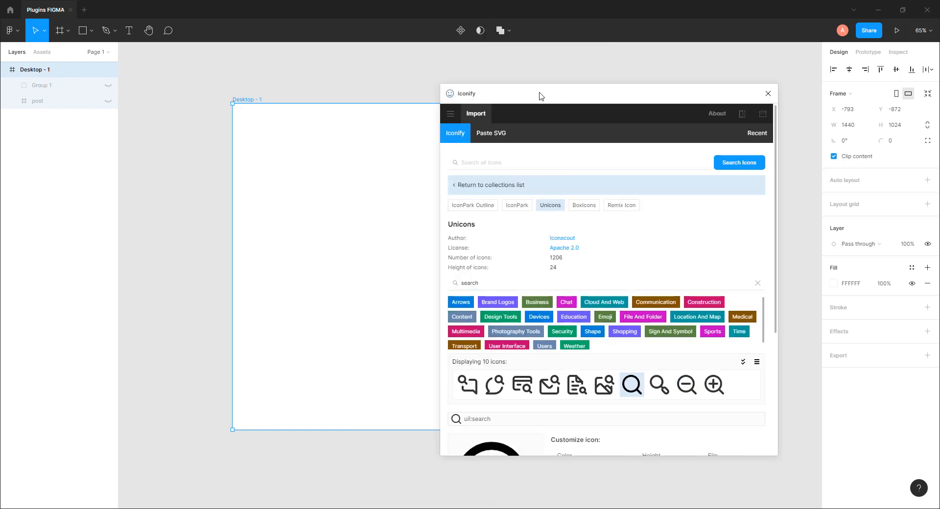
drag(562, 94, 524, 90)
scroll(524, 315, down, 1)
click(538, 184)
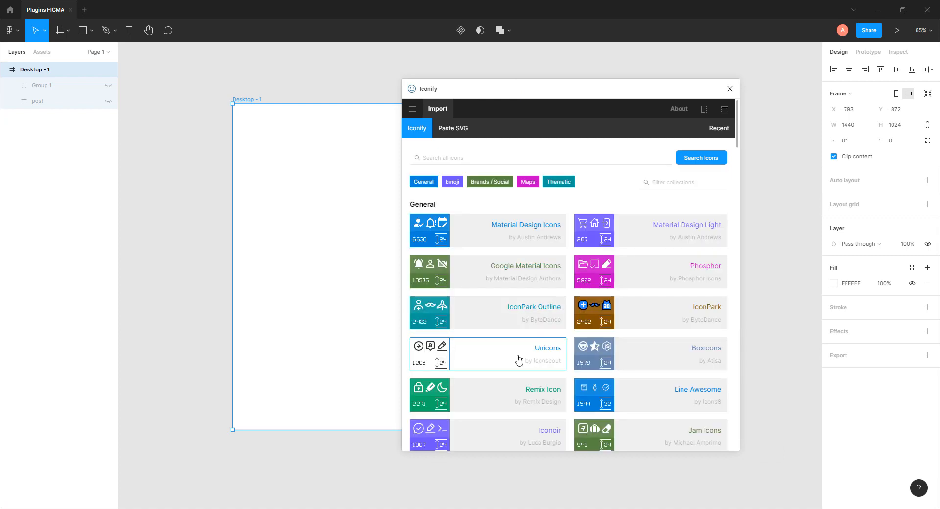
click(472, 359)
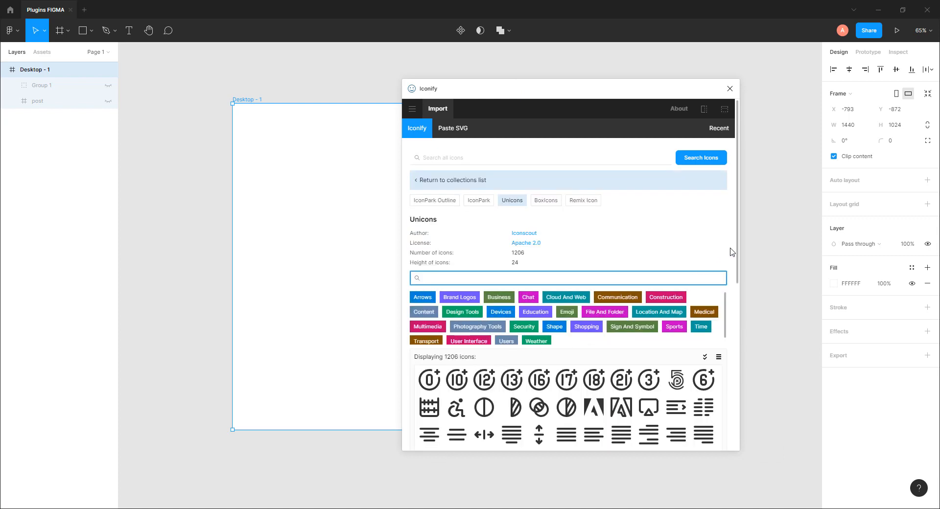
Filter Unicons by Brand Logos, import the filled Twitter icon into the Desktop - 1 frame and close Iconify.
scroll(731, 252, down, 3)
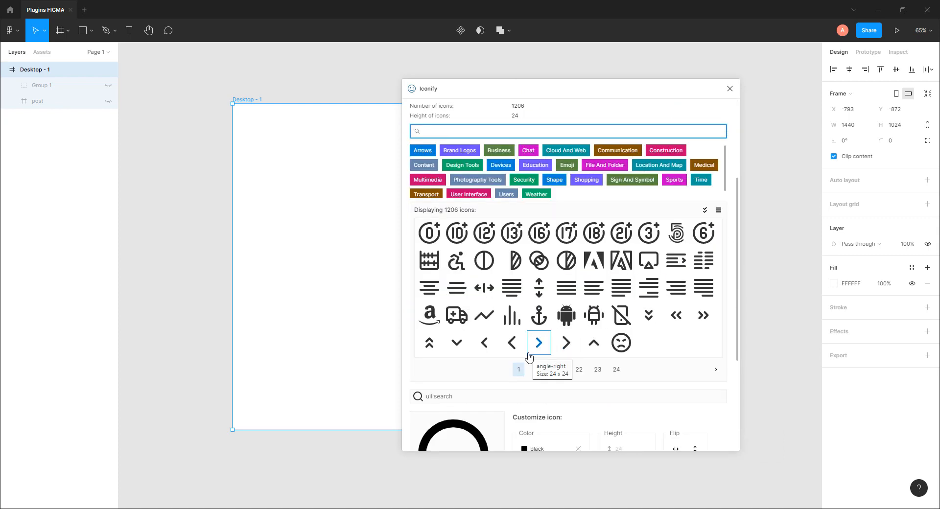
click(531, 372)
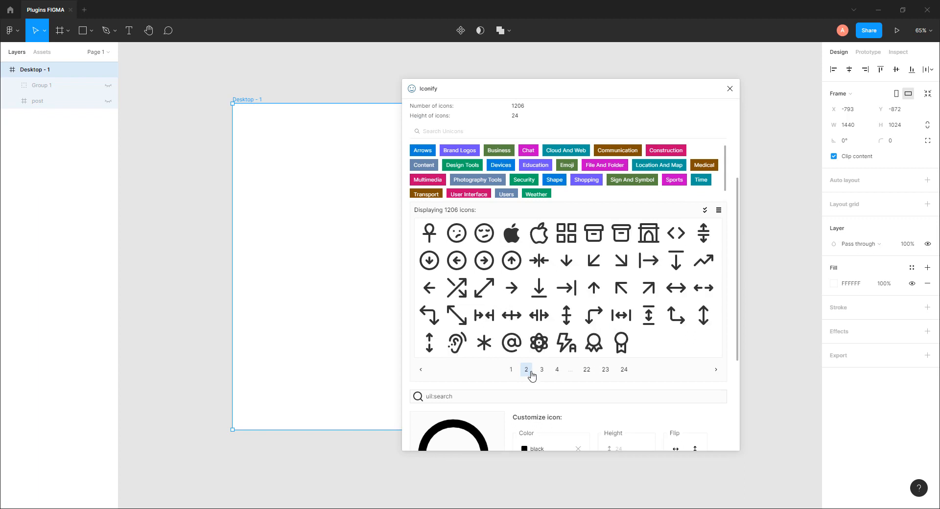
click(542, 372)
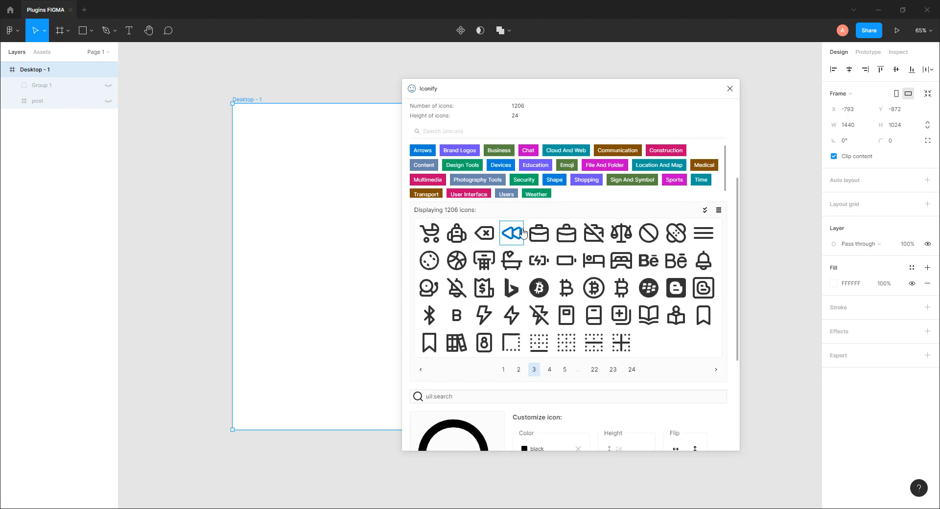
click(460, 150)
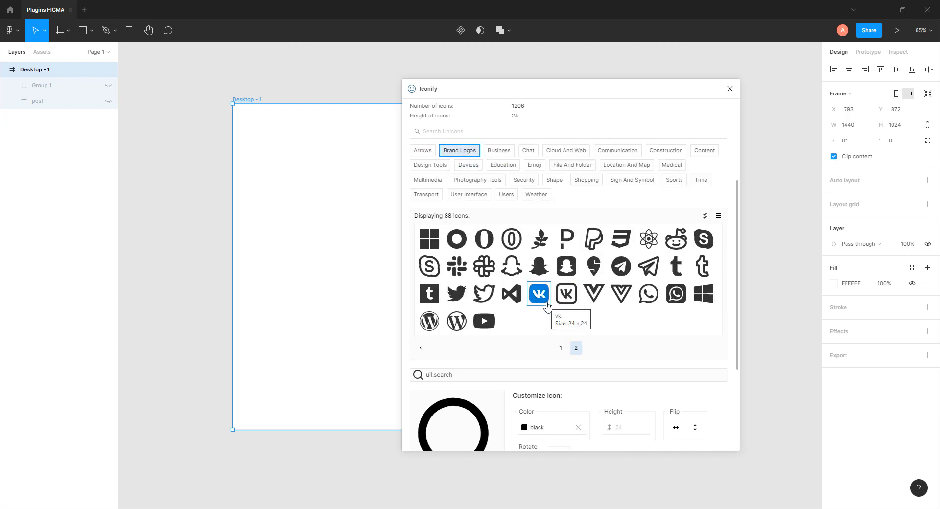
click(459, 297)
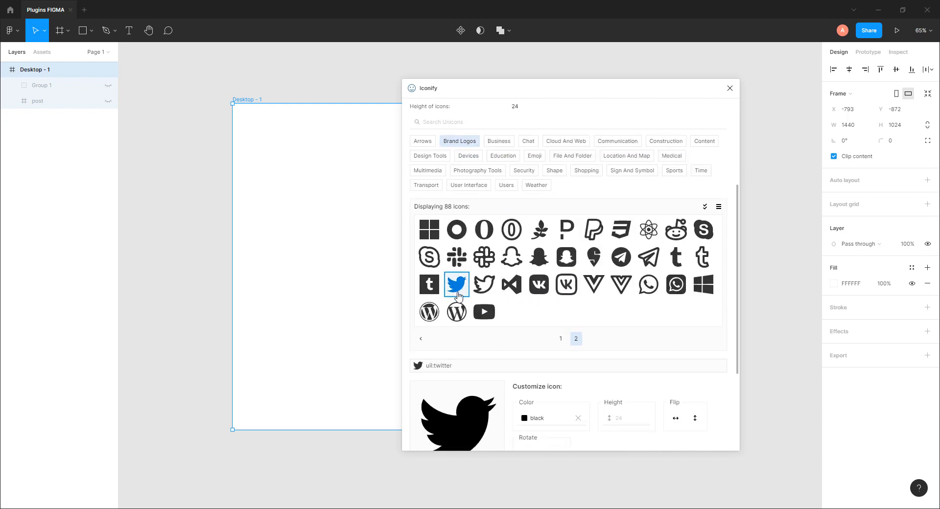
scroll(458, 297, down, 3)
drag(458, 291, 346, 290)
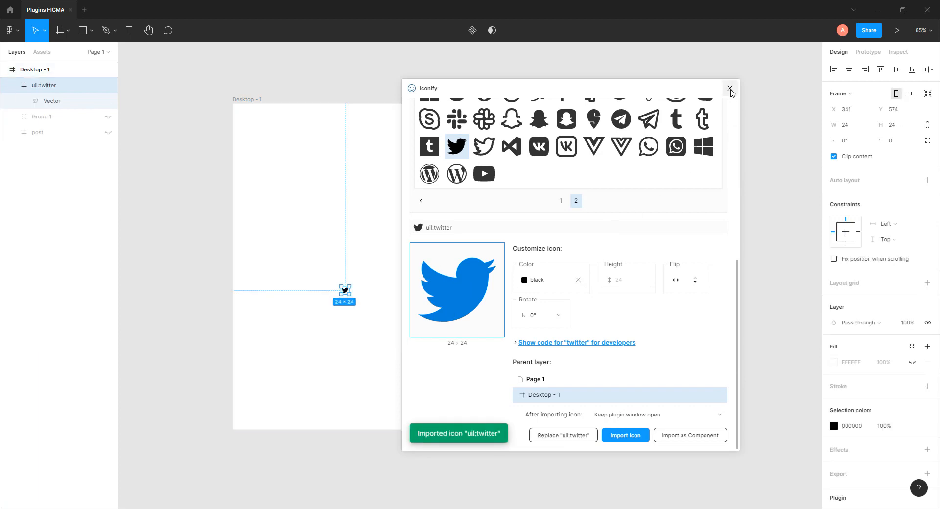
click(729, 89)
Ungroup the Twitter icon and place its vector near the frame's centre, enlarged to about 296 × 240.
right_click(348, 295)
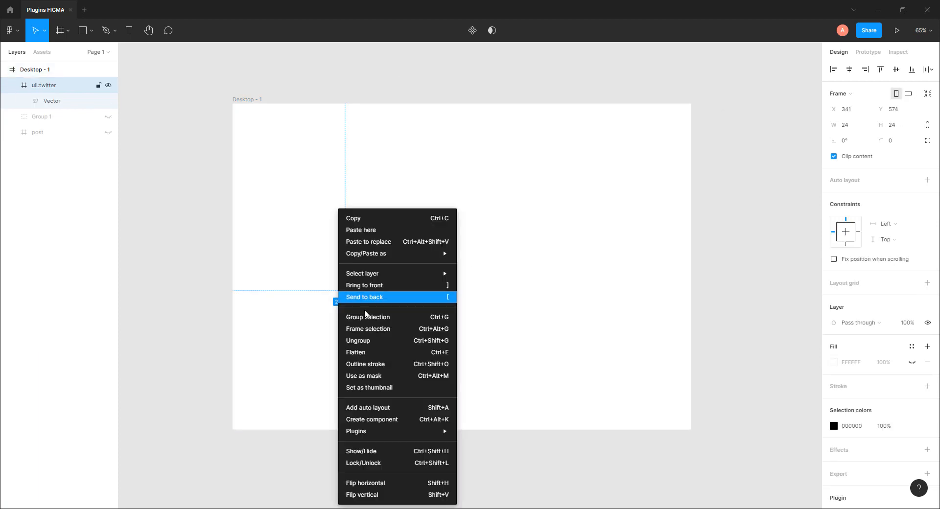
click(360, 338)
drag(349, 294, 473, 266)
click(526, 266)
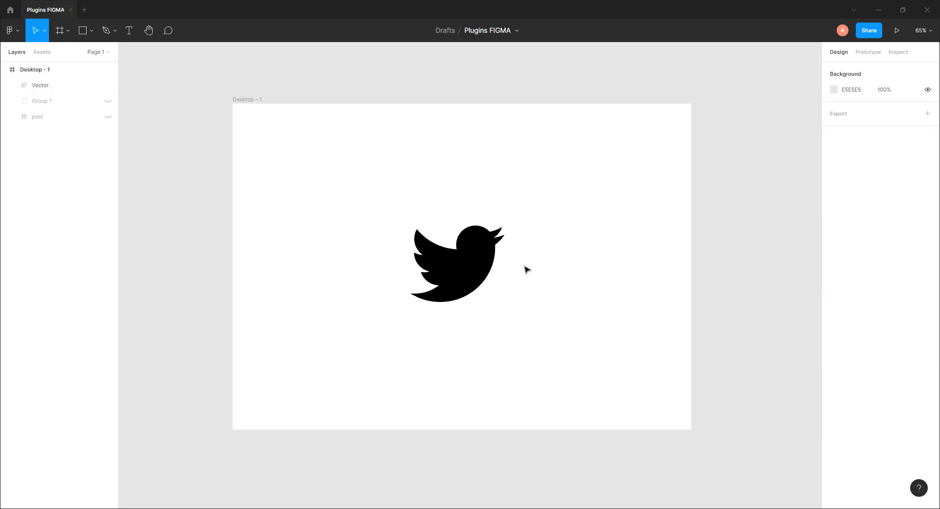
Change the bird vector's fill to the blue-violet document color 6066FA.
click(465, 261)
click(833, 283)
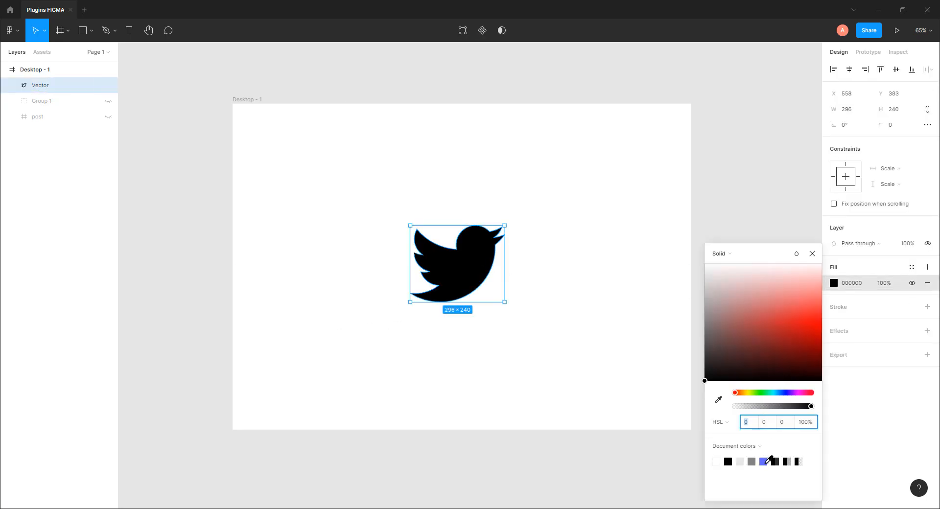
click(763, 462)
click(630, 300)
Run the Fig3D plugin on the bird vector and rotate the preview to show its extruded side faces.
click(465, 262)
right_click(471, 254)
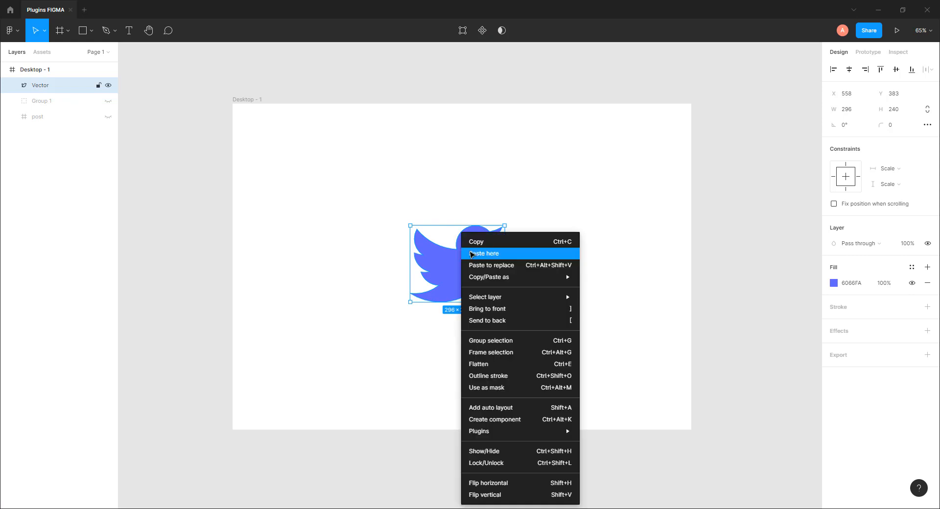
mouse_move(479, 430)
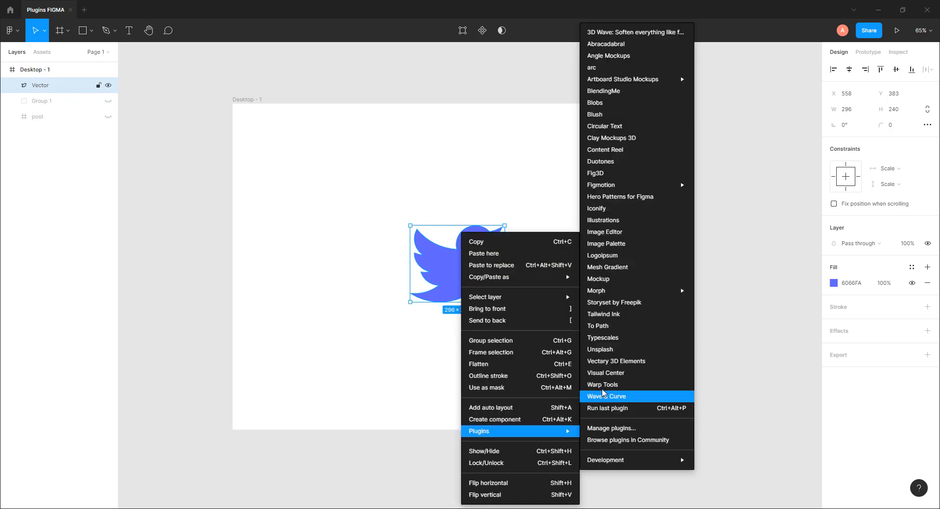
click(609, 174)
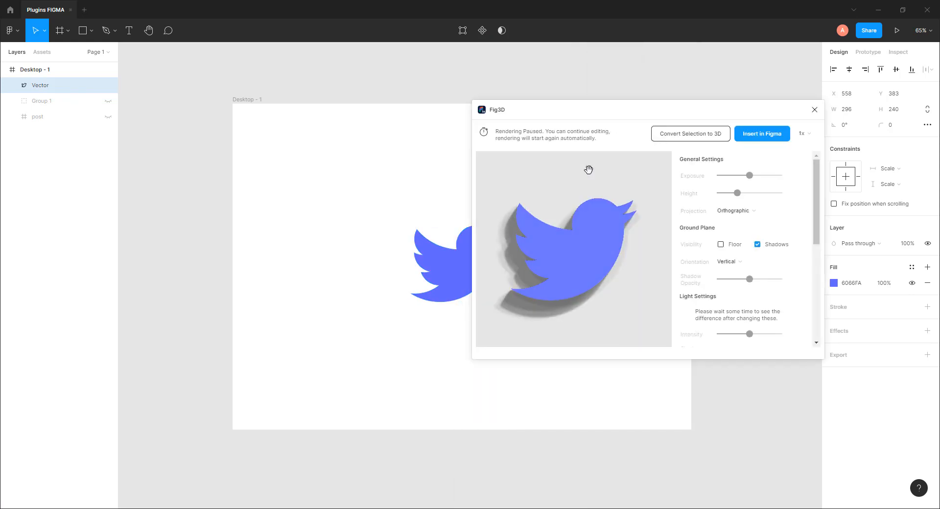
mouse_move(568, 256)
mouse_down()
mouse_move(624, 253)
mouse_move(582, 253)
mouse_up()
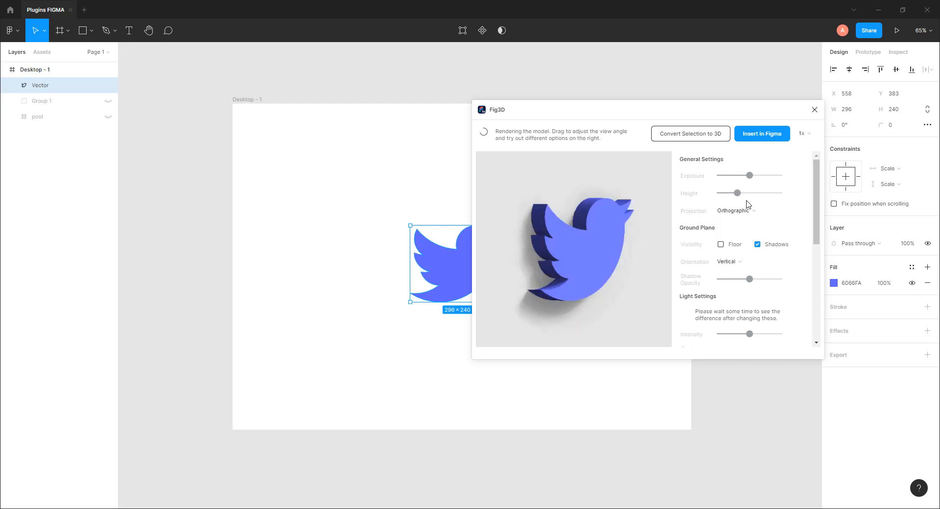
Set the Fig3D ground plane orientation to Horizontal and tilt the model to view it slightly from above.
scroll(743, 246, down, 1)
click(733, 243)
click(732, 238)
click(733, 240)
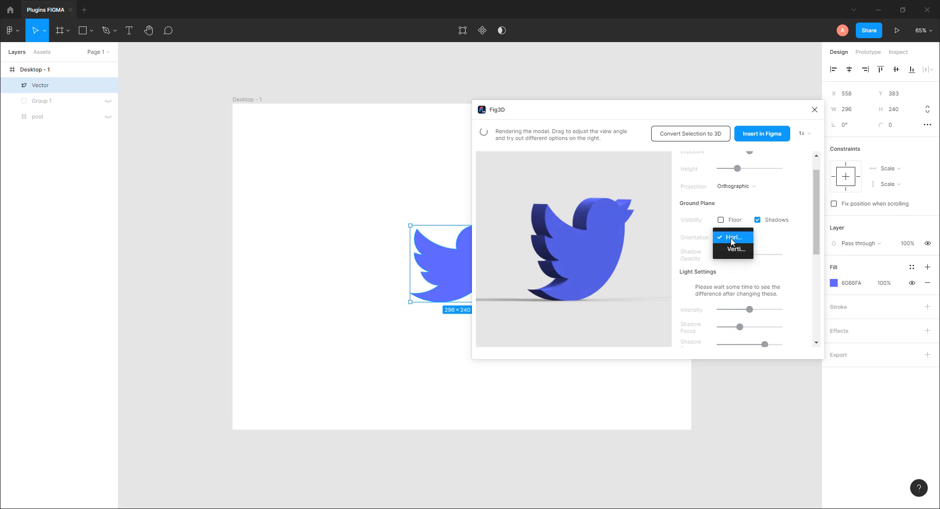
click(733, 237)
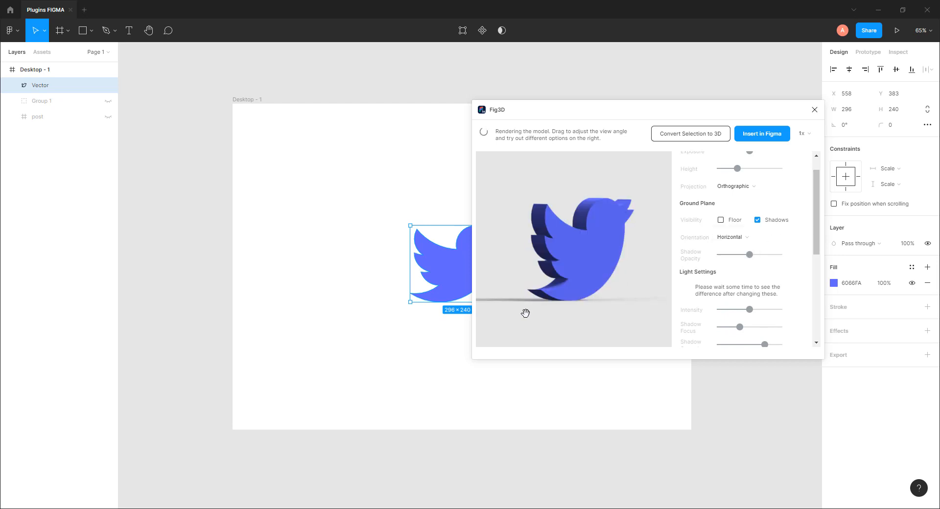
drag(654, 304, 603, 250)
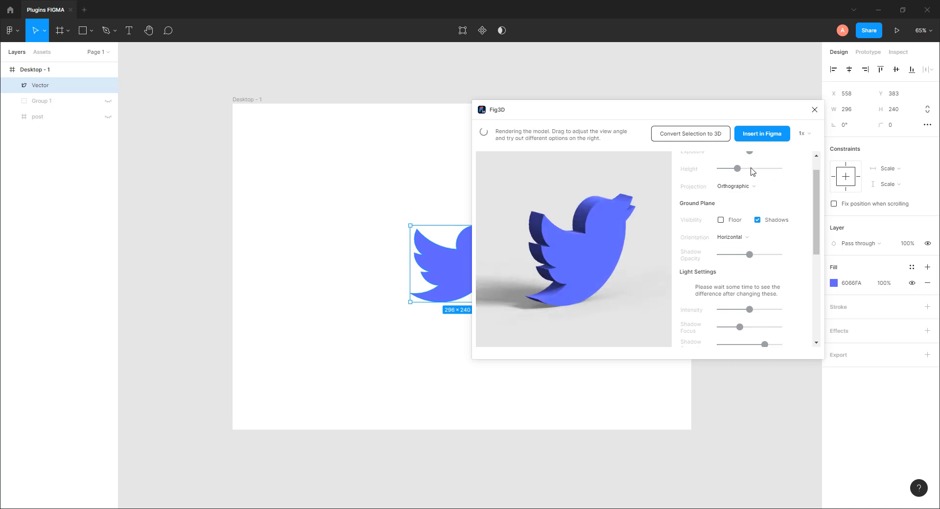
Slightly increase the 3D bird's Height and slightly lower its Exposure in Fig3D's general settings.
mouse_move(738, 168)
mouse_down()
mouse_move(762, 170)
mouse_move(741, 170)
mouse_up()
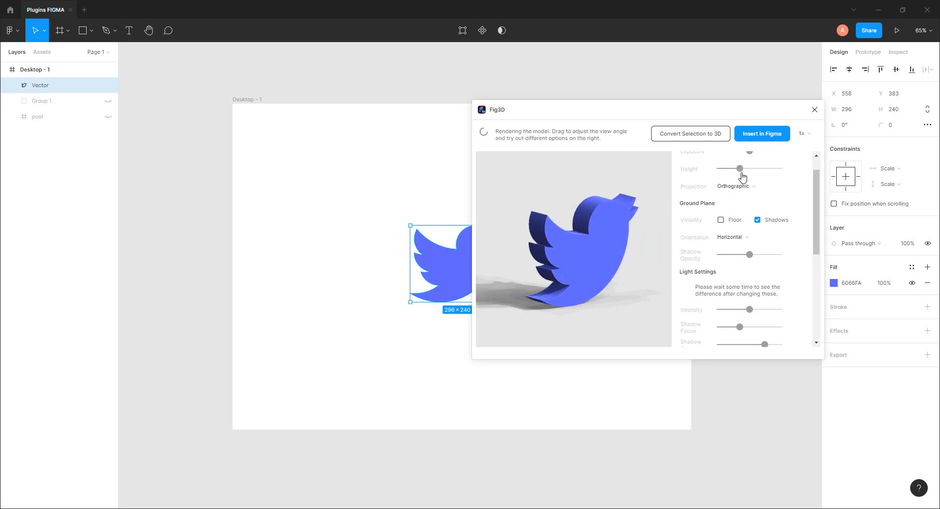
scroll(814, 198, up, 1)
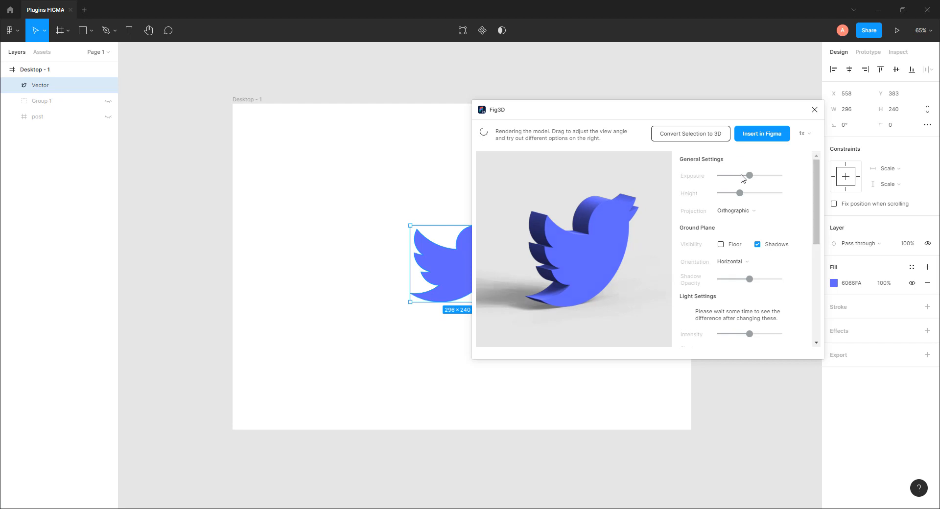
mouse_move(747, 180)
mouse_down()
mouse_move(758, 179)
mouse_move(760, 190)
mouse_move(747, 184)
mouse_up()
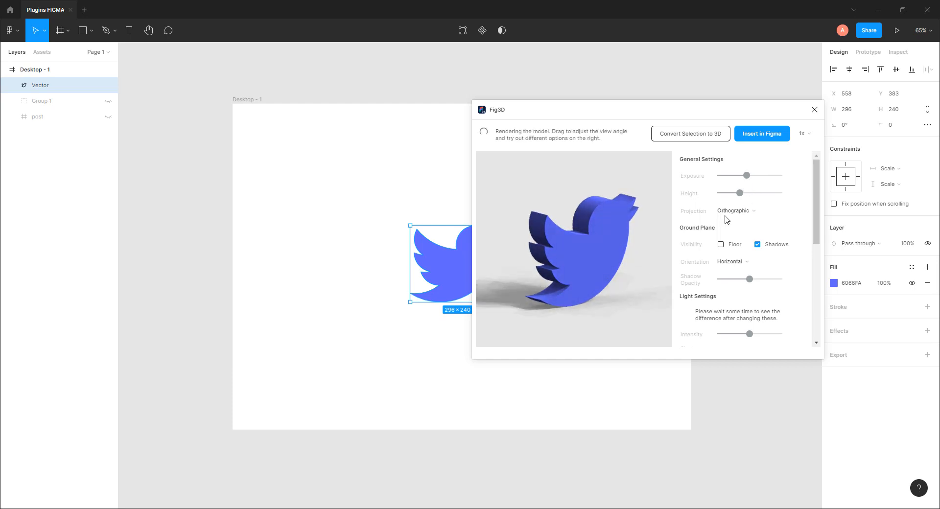
Slightly lower the light Intensity and Angle X in Fig3D's light settings.
drag(819, 206, 819, 245)
scroll(758, 242, down, 1)
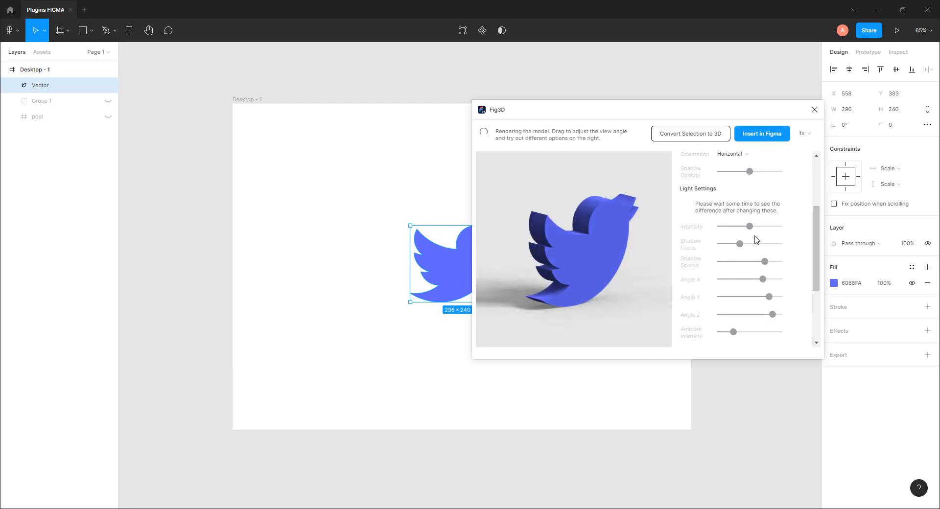
drag(752, 233, 740, 250)
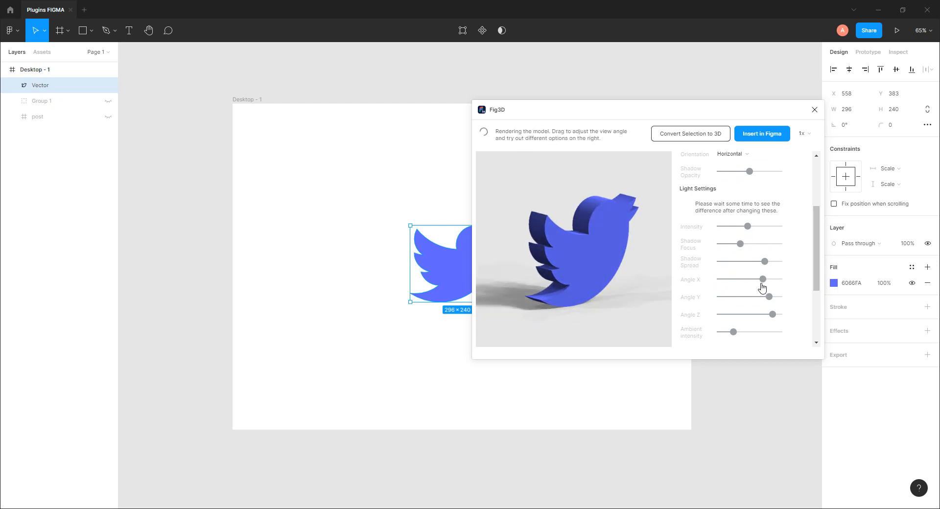
drag(763, 280, 757, 279)
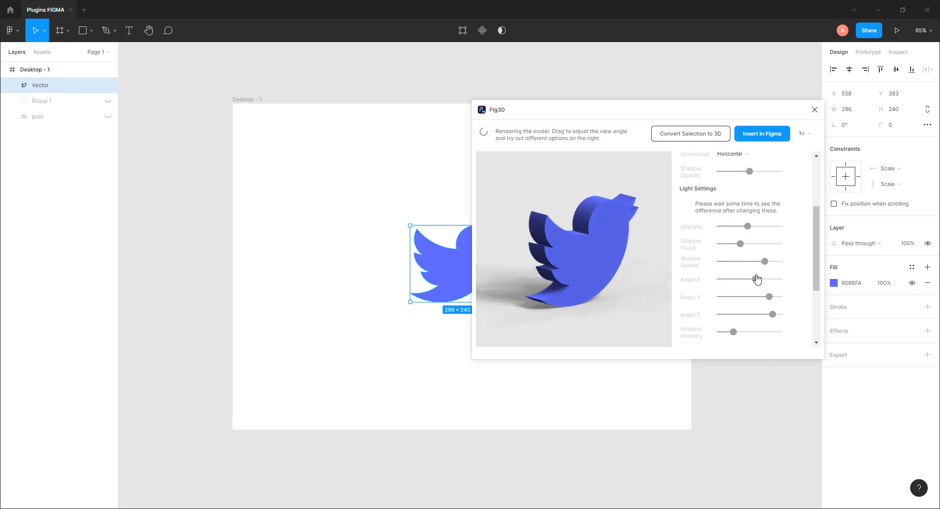
Insert the rendered 3D bird into the canvas, close Fig3D and move the inserted image beside the flat bird vector.
drag(815, 274, 816, 227)
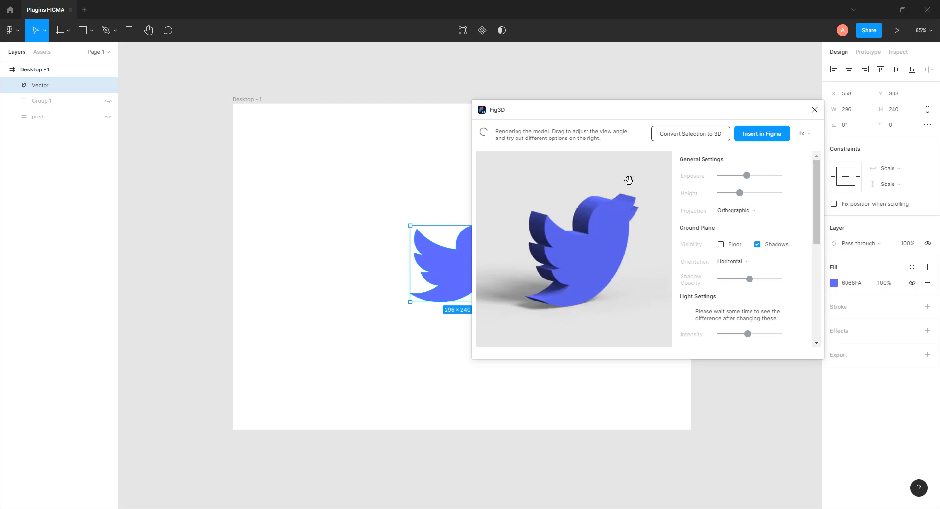
click(764, 138)
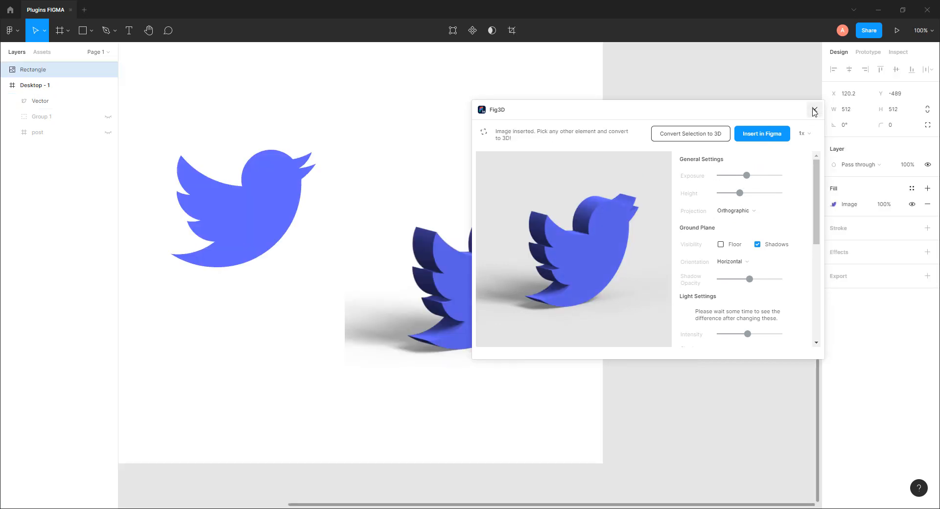
click(814, 111)
drag(446, 302, 565, 299)
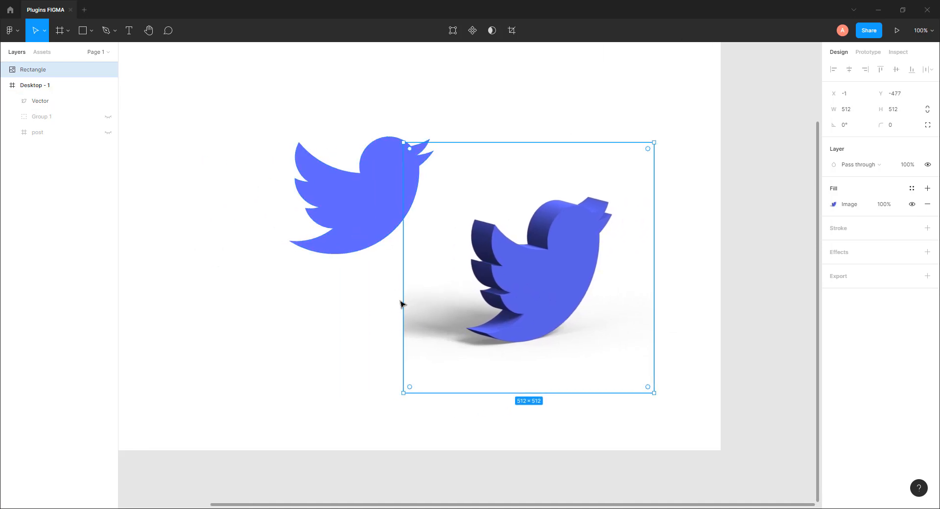
Delete the flat bird vector and move the 3D bird image to the lower-left corner of the Desktop - 1 frame.
click(348, 227)
key(Delete)
drag(435, 268, 338, 224)
drag(427, 245, 360, 343)
scroll(527, 283, down, 3)
click(496, 309)
click(516, 330)
drag(506, 299, 476, 320)
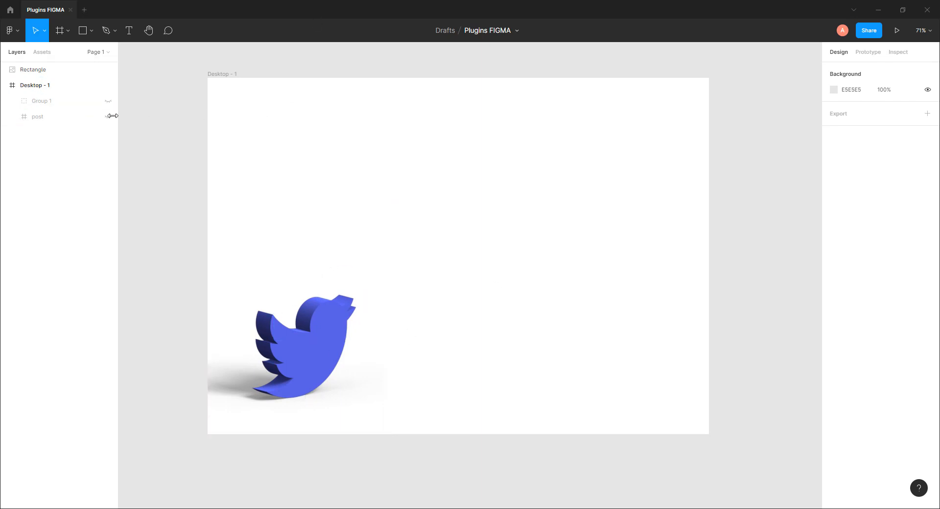
Nest the 3D bird's Rectangle layer inside the Desktop - 1 frame and hide it.
drag(38, 73, 43, 100)
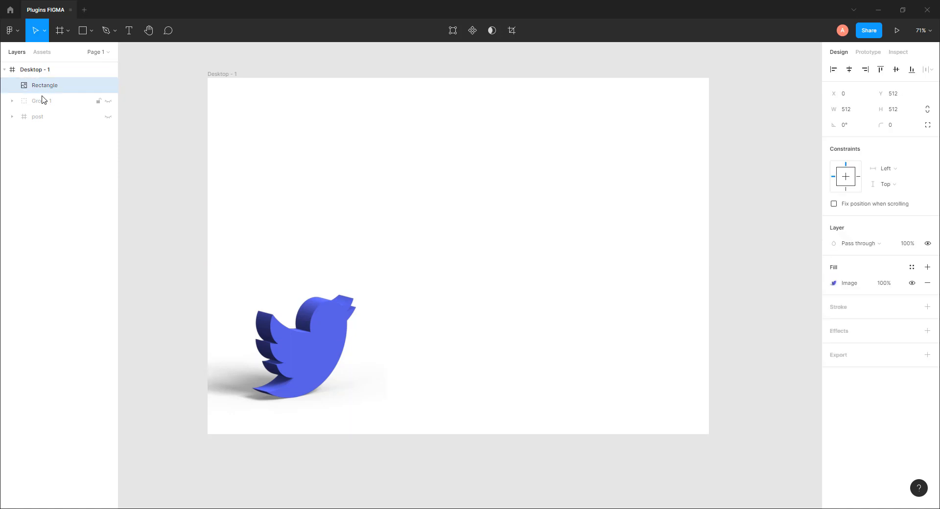
click(108, 85)
click(411, 134)
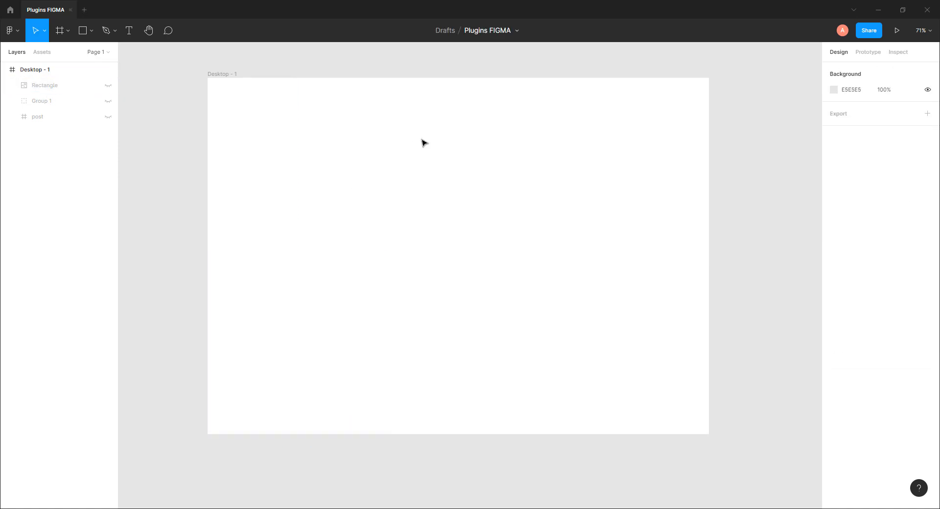
Switch to the browser to view the Duotones plugin's Community page and return to the Plugins FIGMA file.
key(alt+Tab)
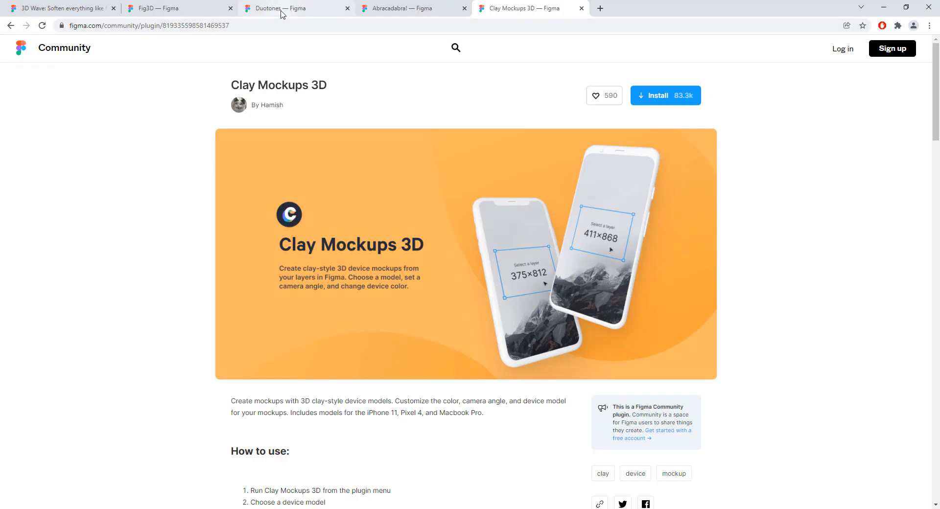
click(282, 10)
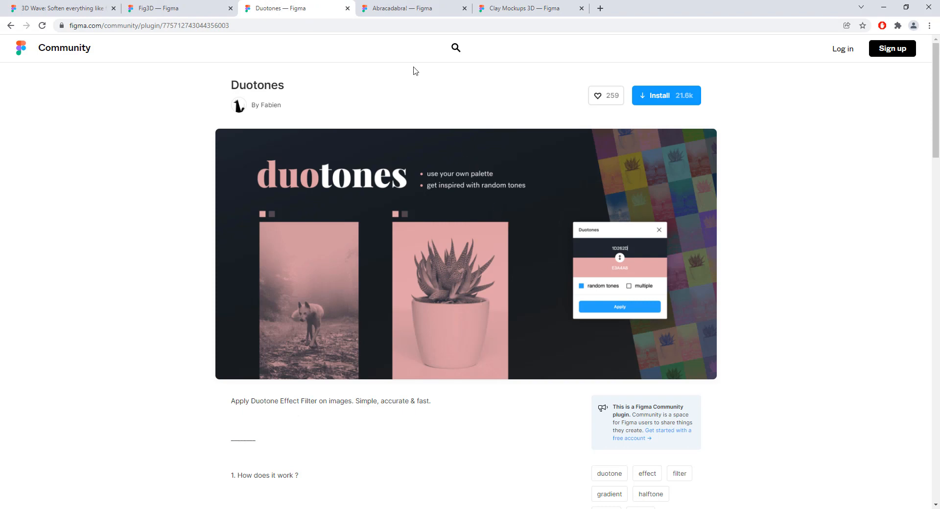
key(alt+Tab)
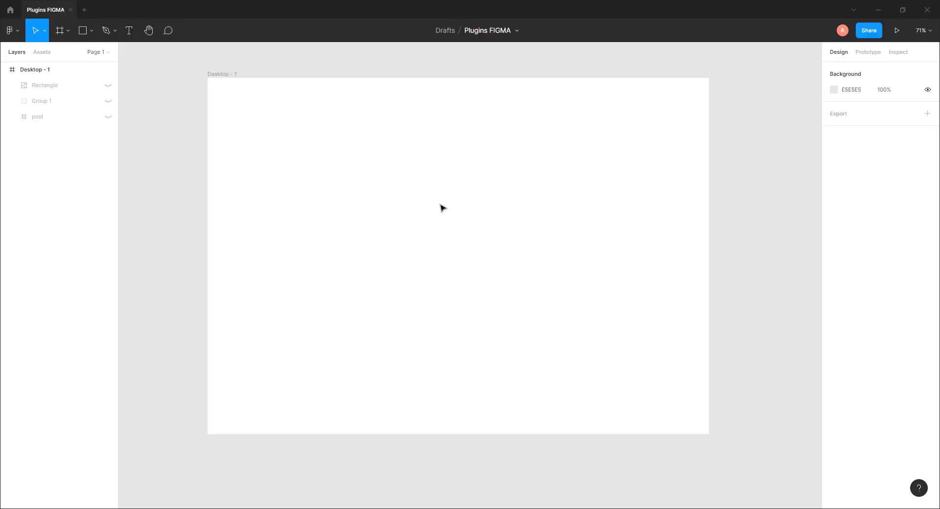
Draw an upright rectangle about 554 × 796 near the middle of the Desktop - 1 frame.
key(r)
mouse_move(370, 119)
mouse_down()
mouse_move(503, 371)
mouse_move(564, 395)
mouse_up()
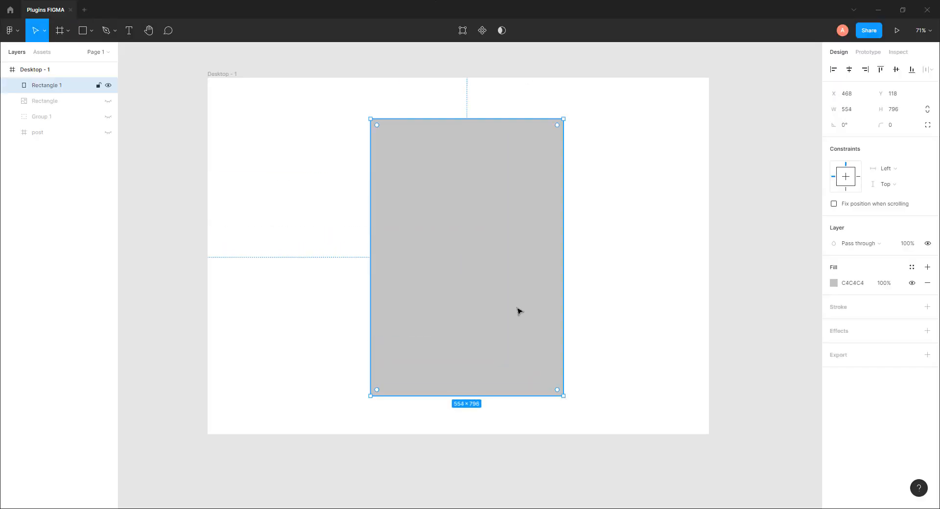
drag(519, 311, 510, 311)
Fill the rectangle with an Unsplash portrait of a red-haired woman before blue beams and narrow it to about 517 wide.
right_click(503, 283)
mouse_move(525, 434)
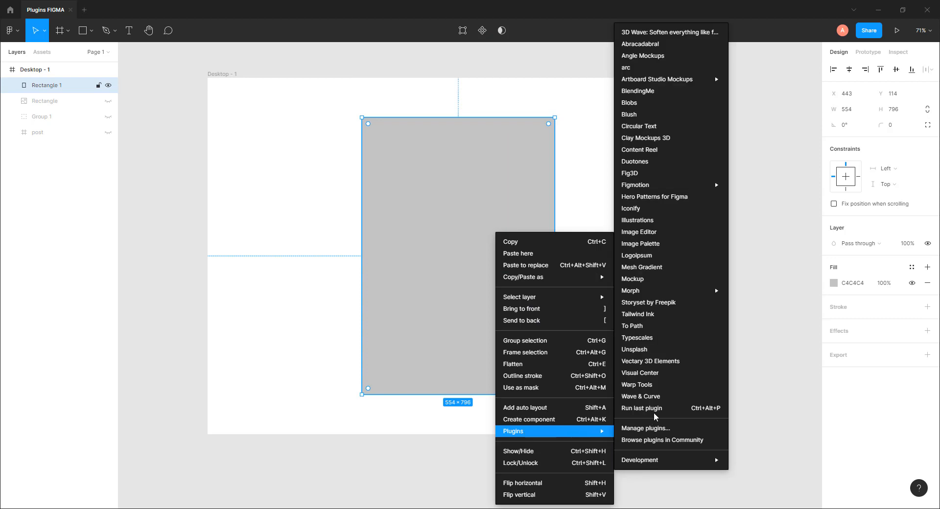
click(636, 349)
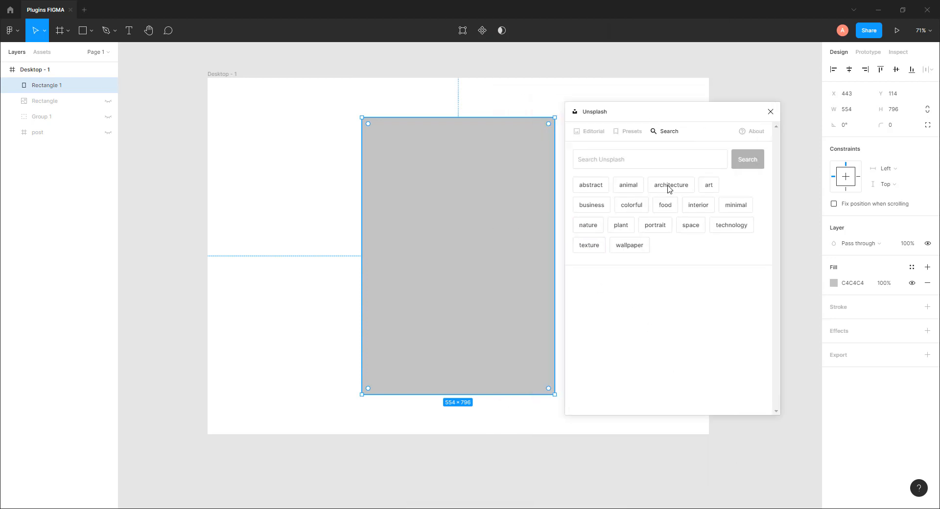
click(655, 225)
scroll(769, 289, down, 3)
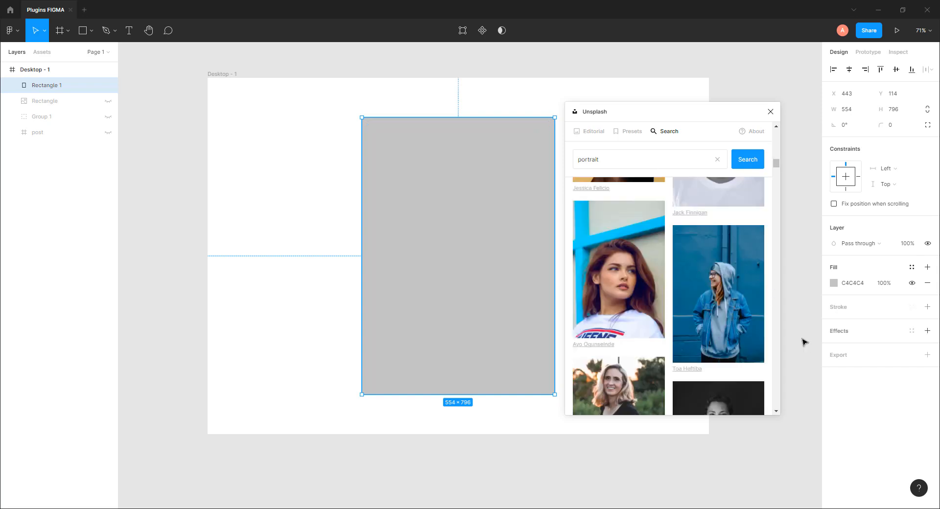
click(624, 284)
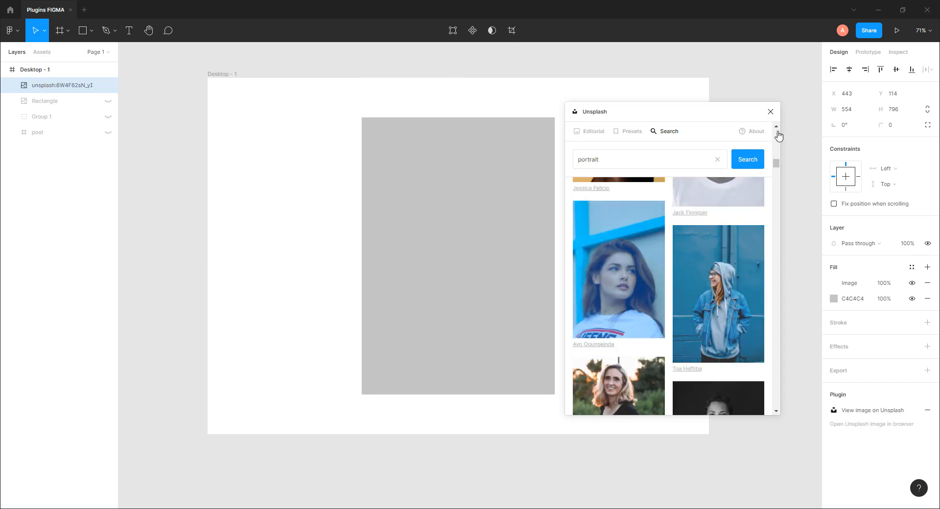
click(771, 112)
mouse_move(555, 274)
mouse_down()
mouse_move(580, 276)
mouse_move(532, 267)
mouse_move(541, 269)
mouse_up()
drag(502, 158, 506, 154)
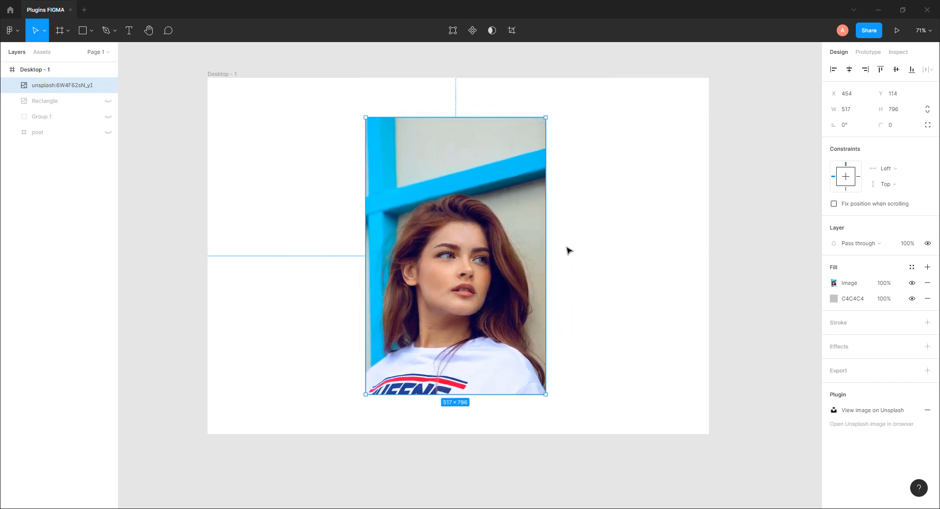
Run the Duotones plugin on the portrait photo and apply the E85294 and C7E2A1 colour pair.
right_click(464, 219)
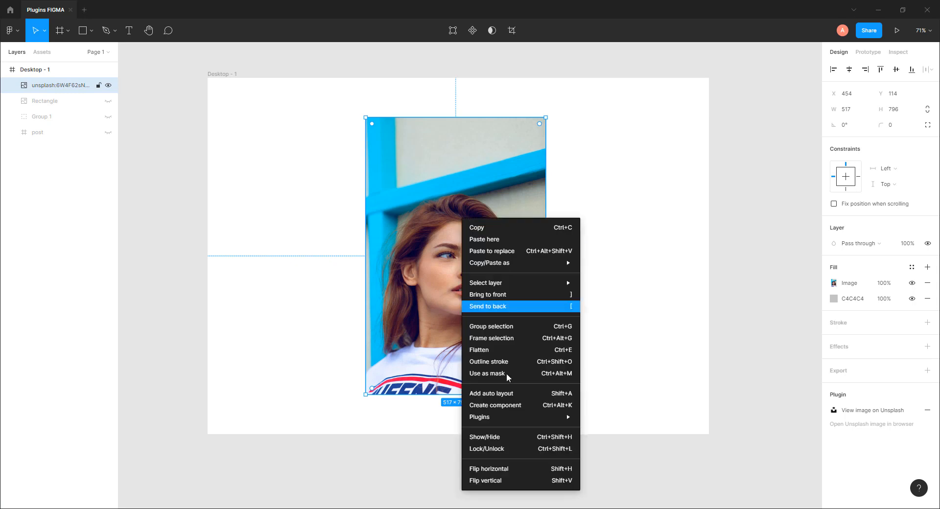
mouse_move(512, 417)
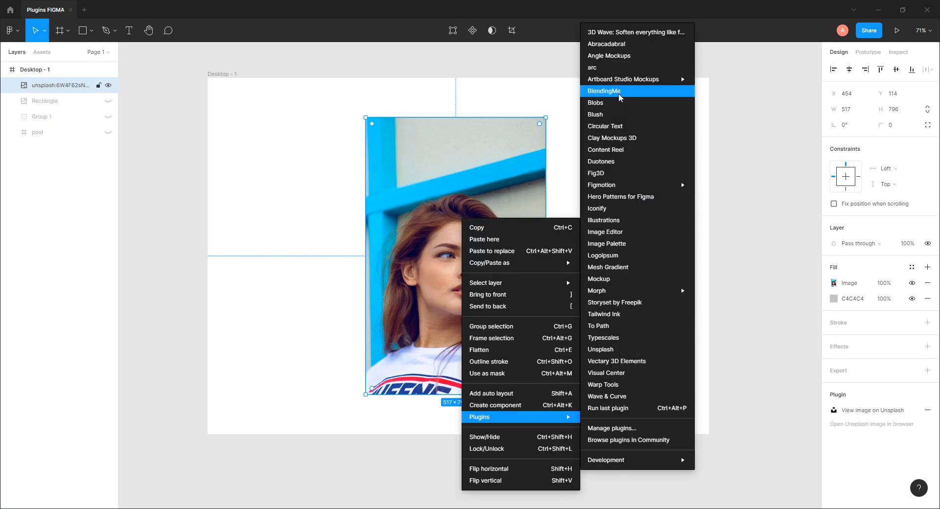
click(609, 161)
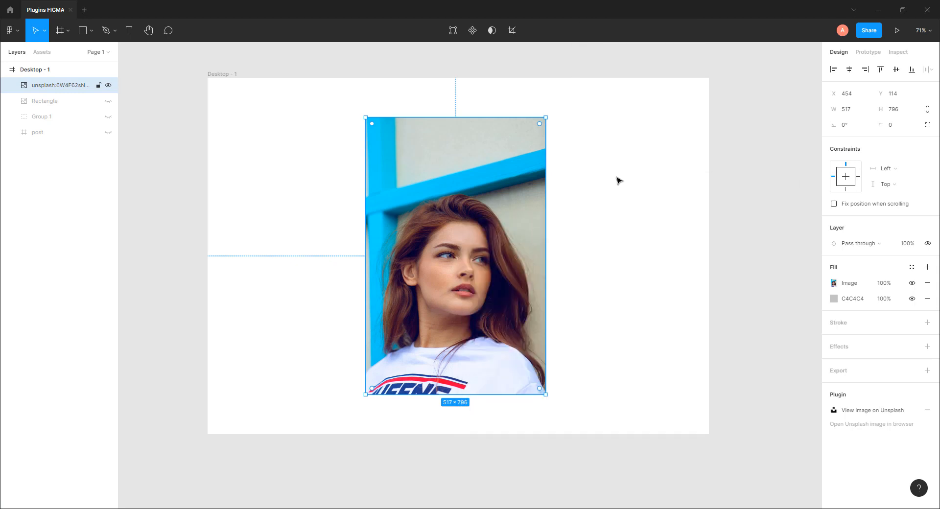
drag(722, 179, 615, 182)
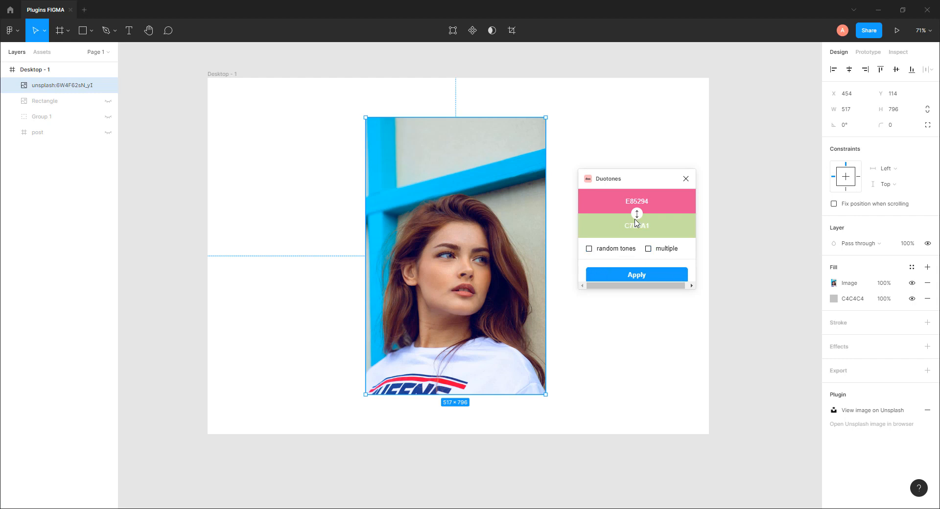
click(635, 276)
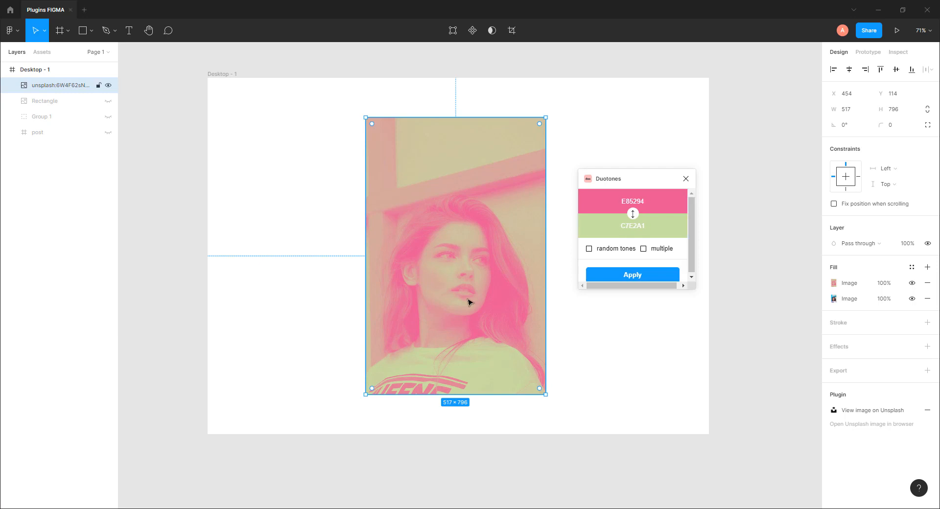
Swap the two duotone colours back and forth to compare both versions of the portrait.
click(633, 214)
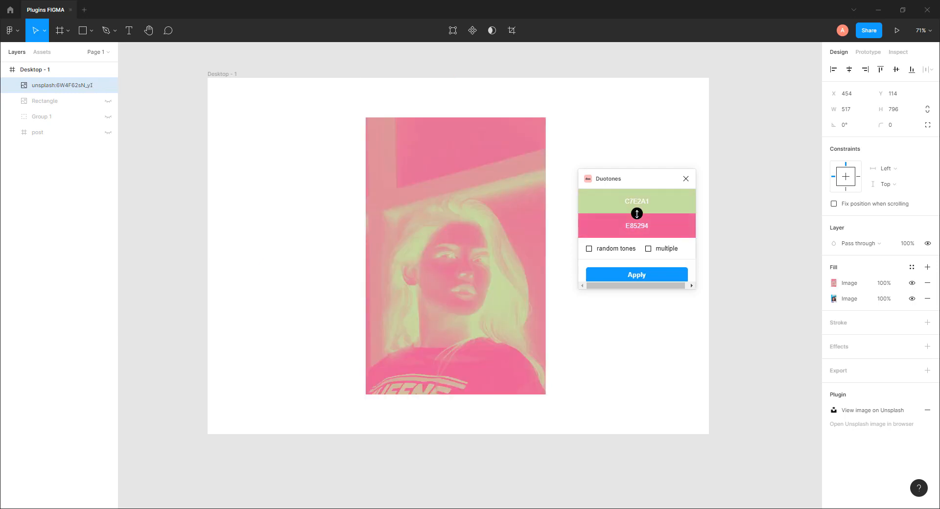
click(633, 214)
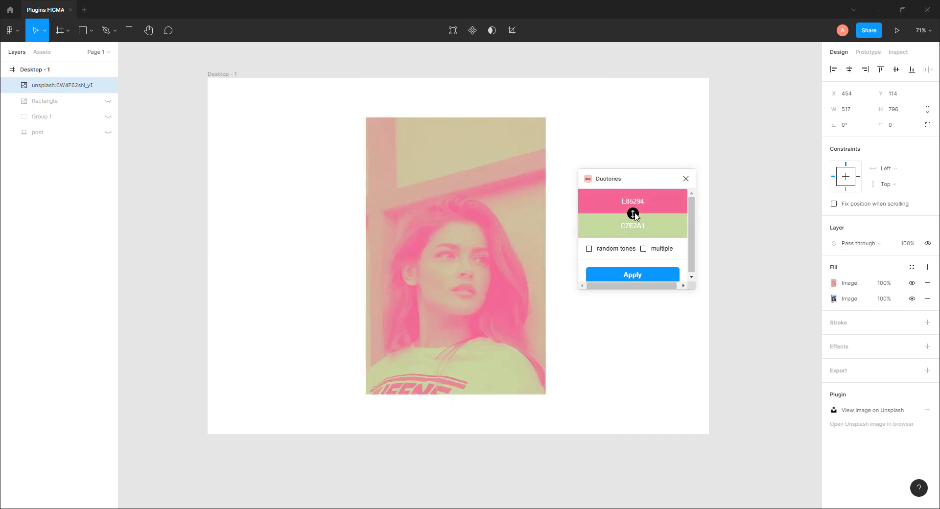
click(634, 214)
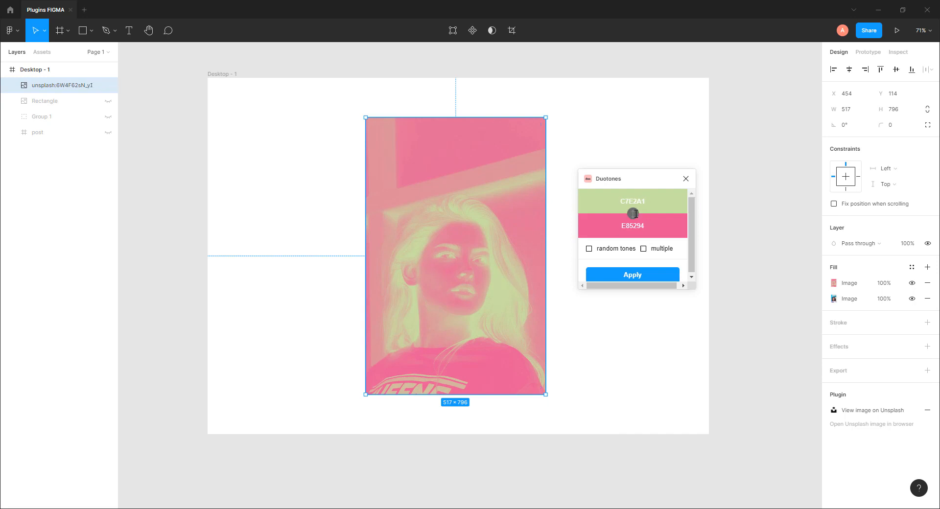
click(636, 213)
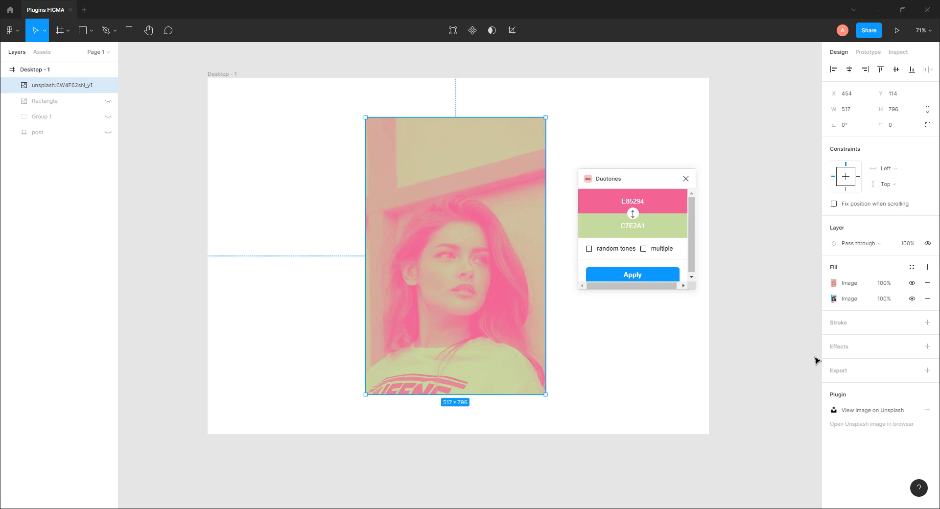
double_click(638, 201)
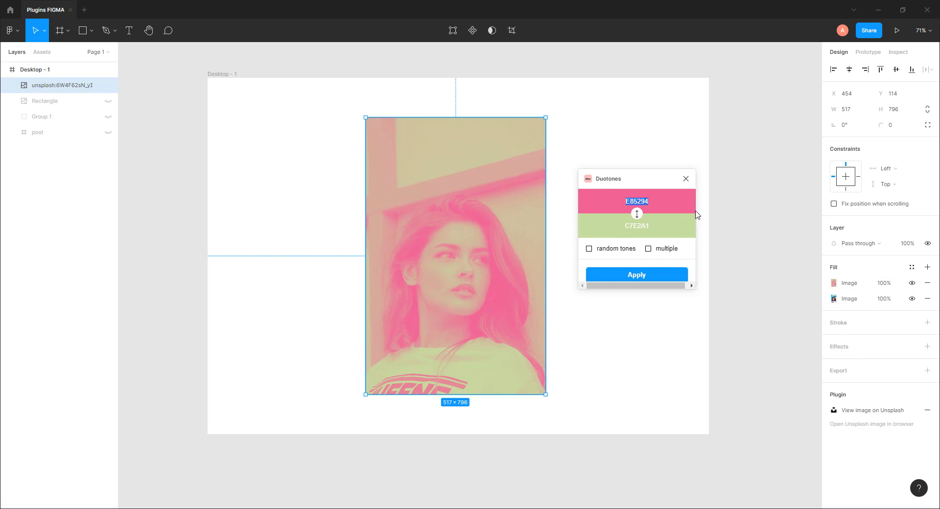
click(752, 275)
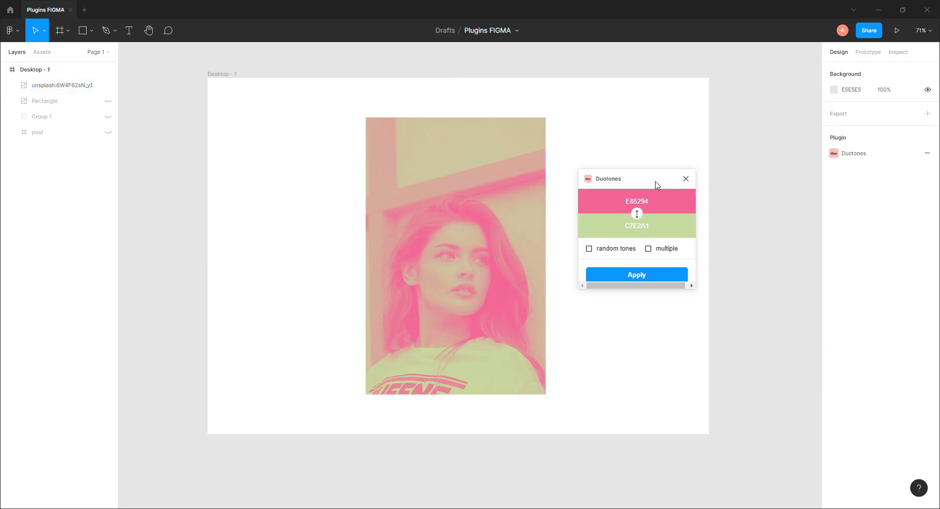
Fill the Desktop - 1 frame with the blue document colour 6066FA and copy its hex code.
click(222, 74)
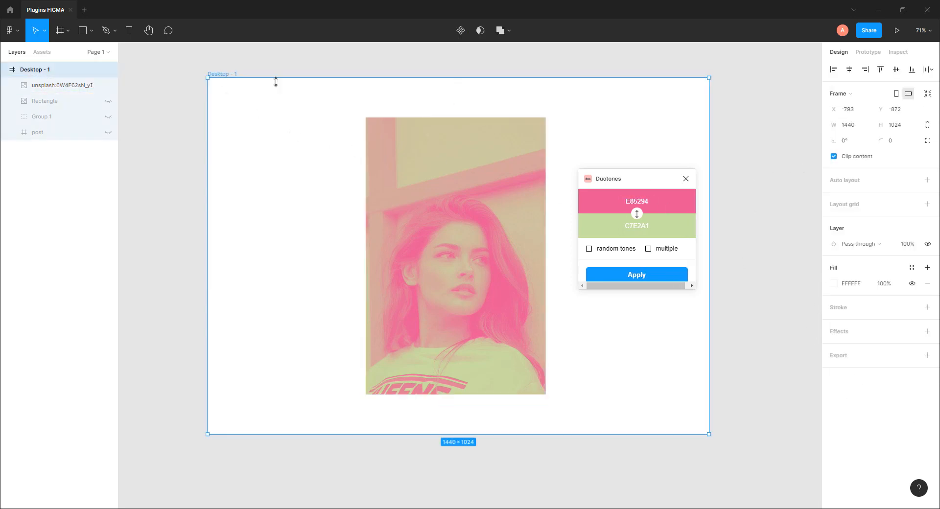
click(851, 285)
click(836, 284)
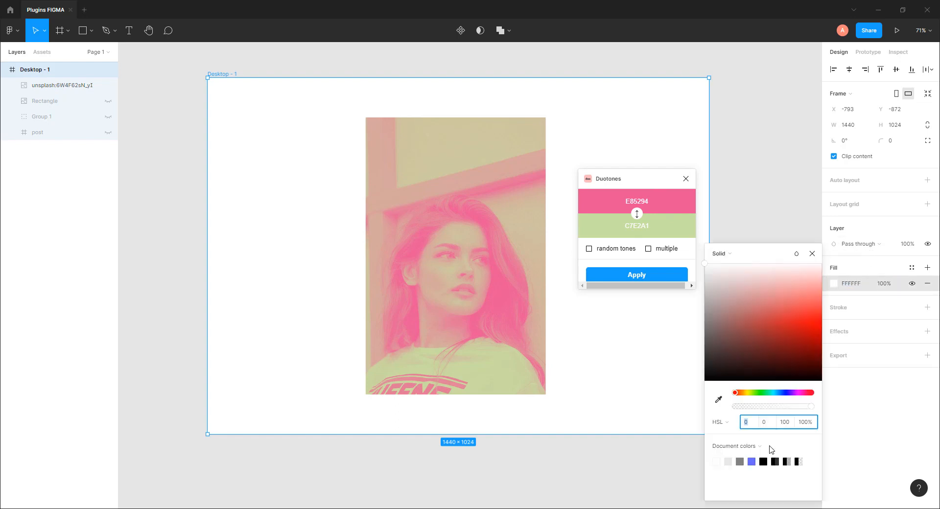
click(752, 462)
click(771, 424)
key(ctrl+c)
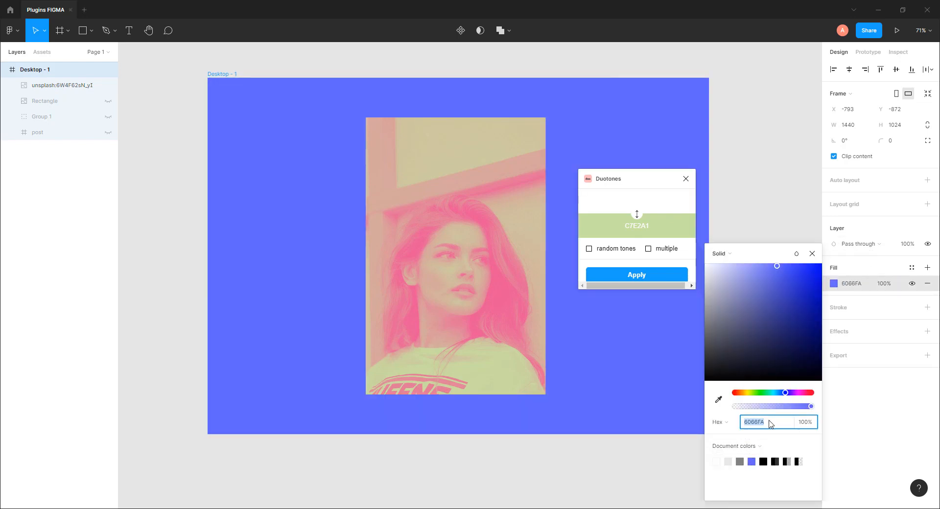
Paste the copied 6066FA as both the first and the second colour in Duotones.
click(627, 208)
key(ctrl+v)
key(ctrl+v)
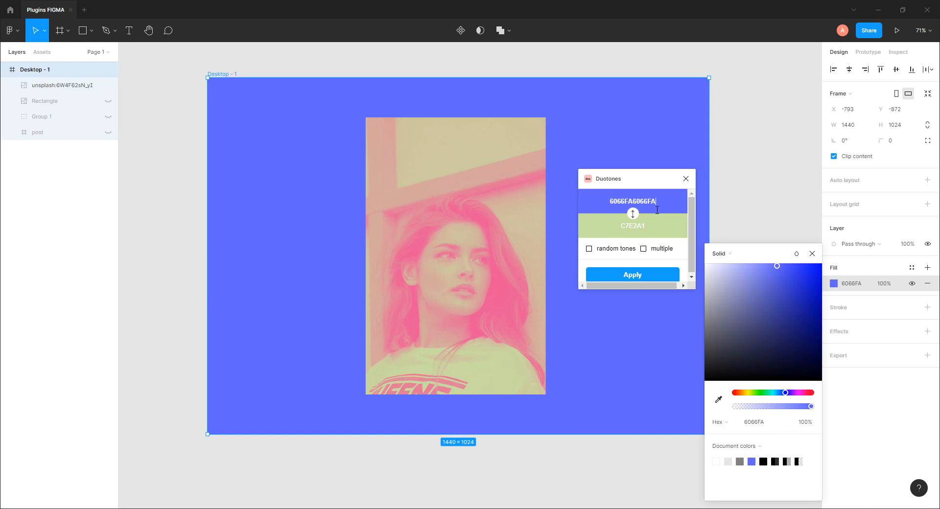
key(ctrl+z)
key(Tab)
key(ctrl+v)
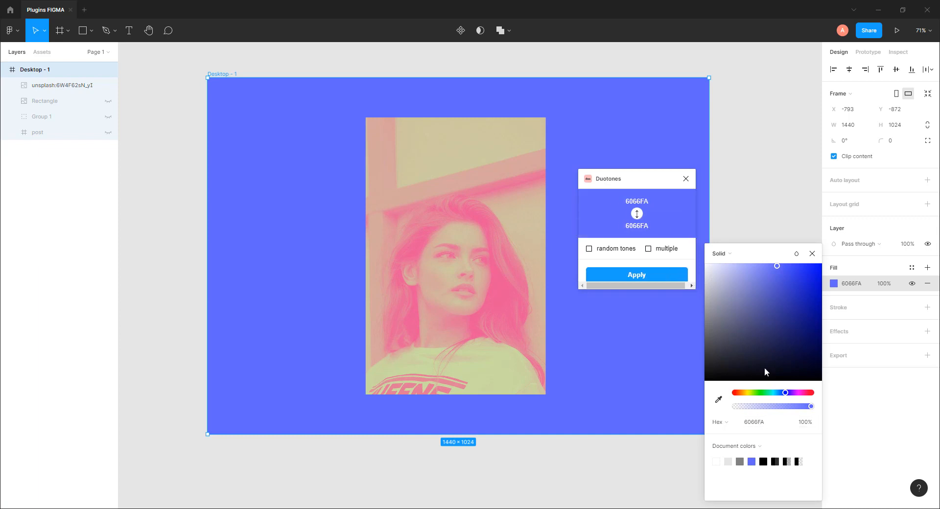
Change the Desktop - 1 frame's fill to turquoise 30F6C7 and copy its hex code.
drag(781, 396, 772, 392)
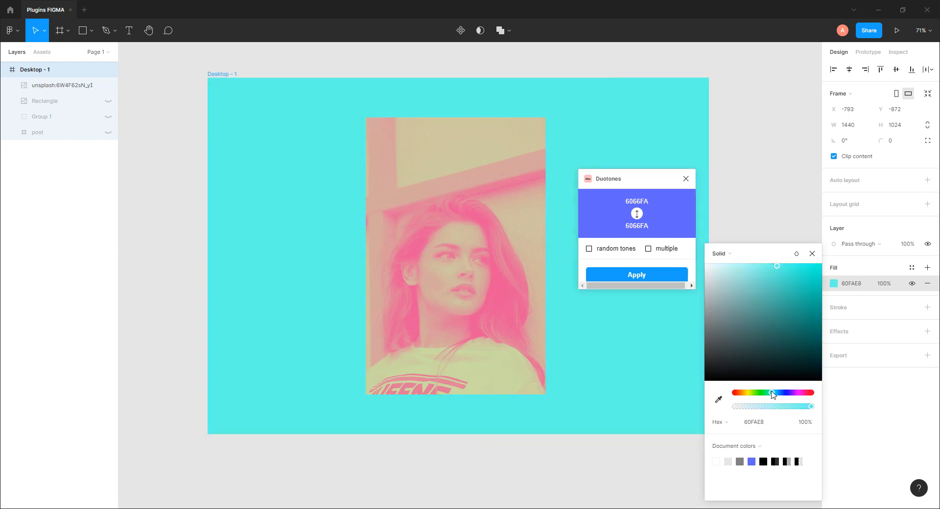
drag(779, 272, 801, 274)
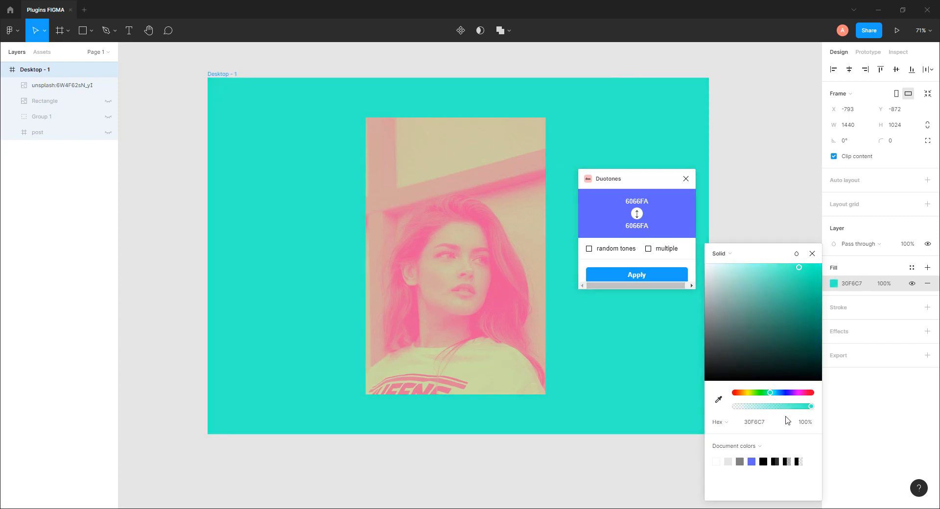
click(759, 429)
key(ctrl+c)
Set the second Duotones colour to turquoise 30F6C6, close the fill colour picker and apply the duotone to the portrait.
click(638, 227)
key(ctrl+v)
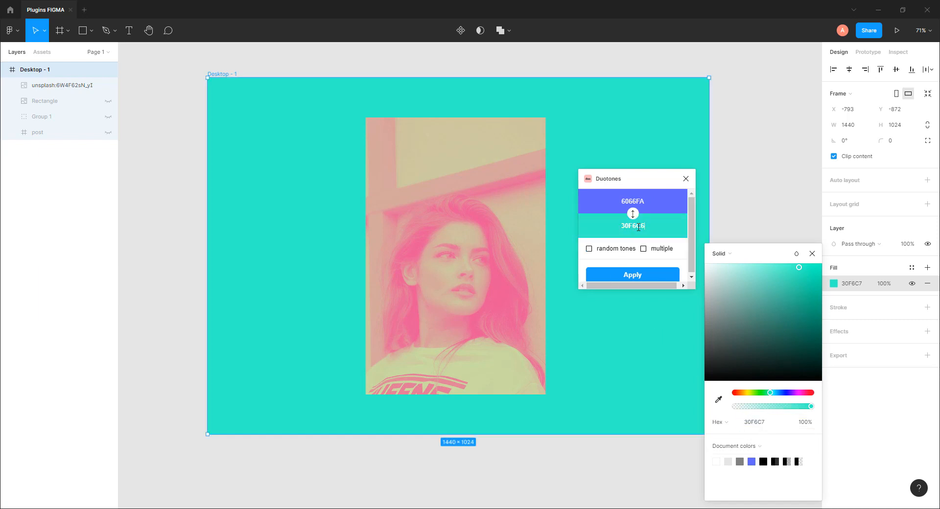
click(812, 254)
click(636, 276)
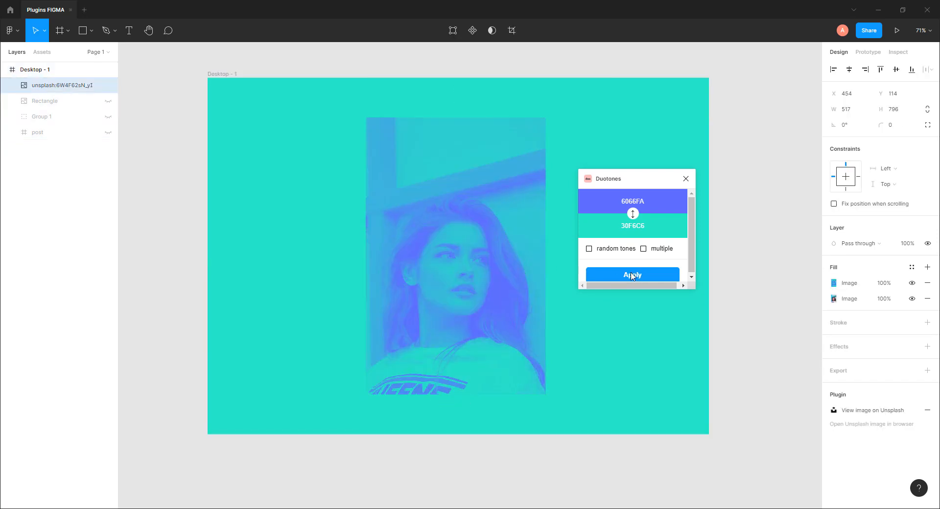
Set the Desktop - 1 frame's fill to white FFFFFF, then close the fill colour picker and deselect the frame.
click(224, 75)
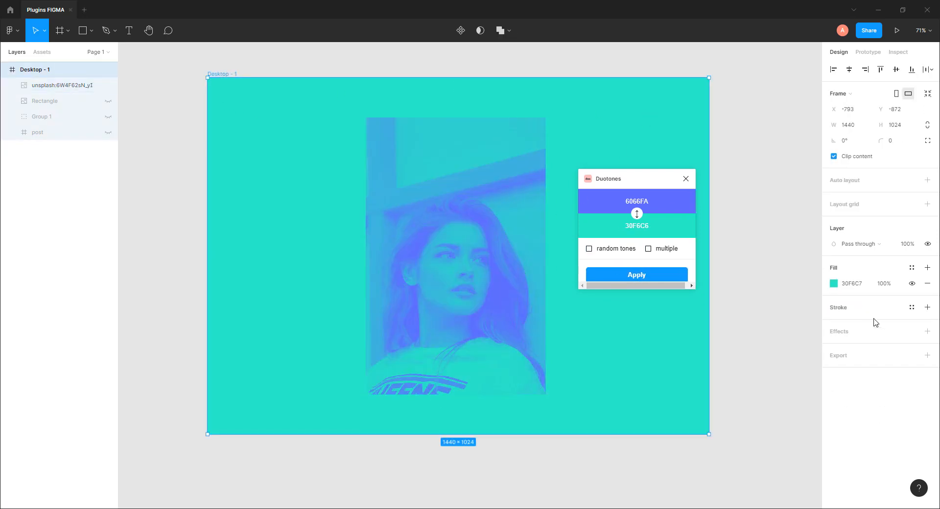
click(833, 284)
drag(745, 284, 812, 255)
click(812, 254)
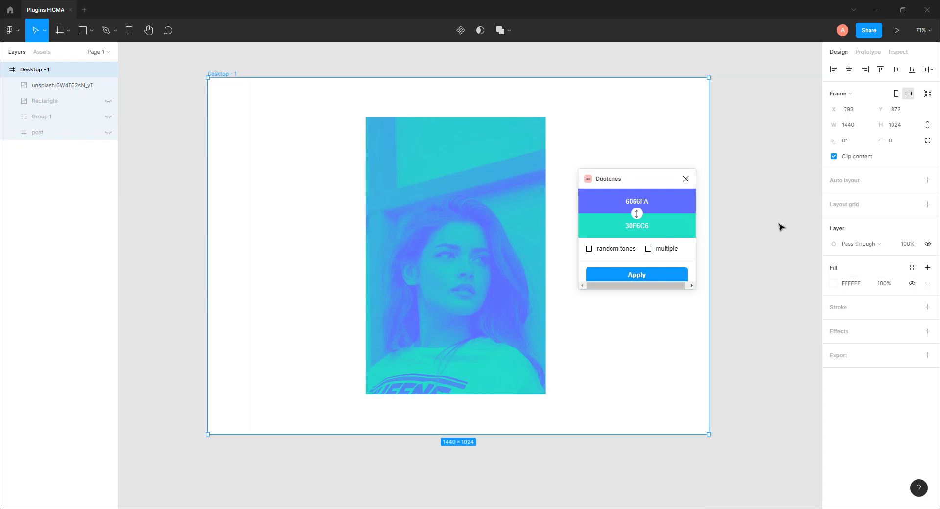
click(778, 225)
Swap the two Duotones colours on the portrait and swap them back to 6066FA first and 30F6C6 second.
drag(664, 179, 680, 181)
click(511, 223)
scroll(426, 279, up, 1)
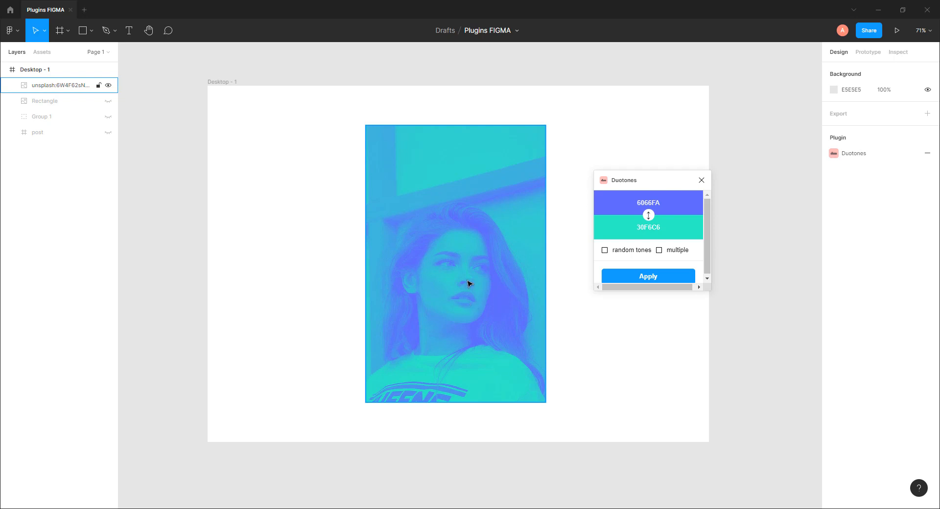
click(467, 284)
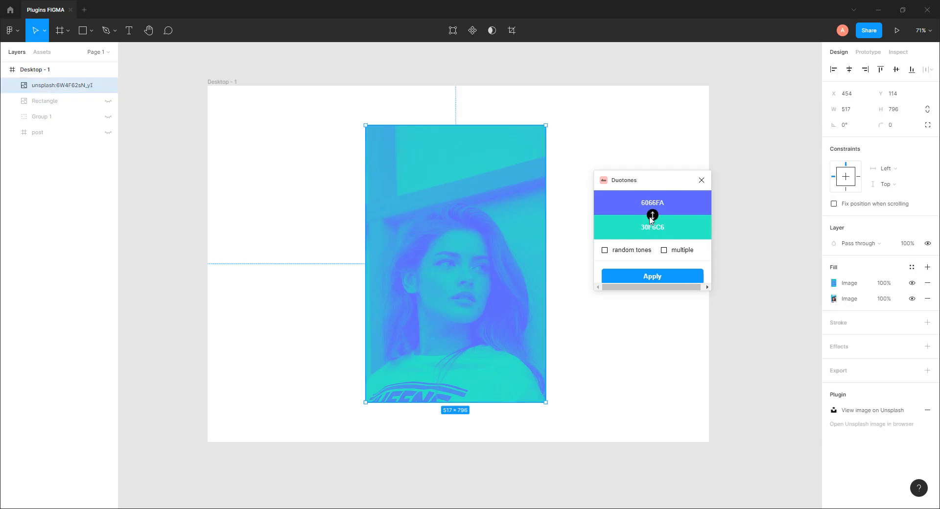
click(648, 216)
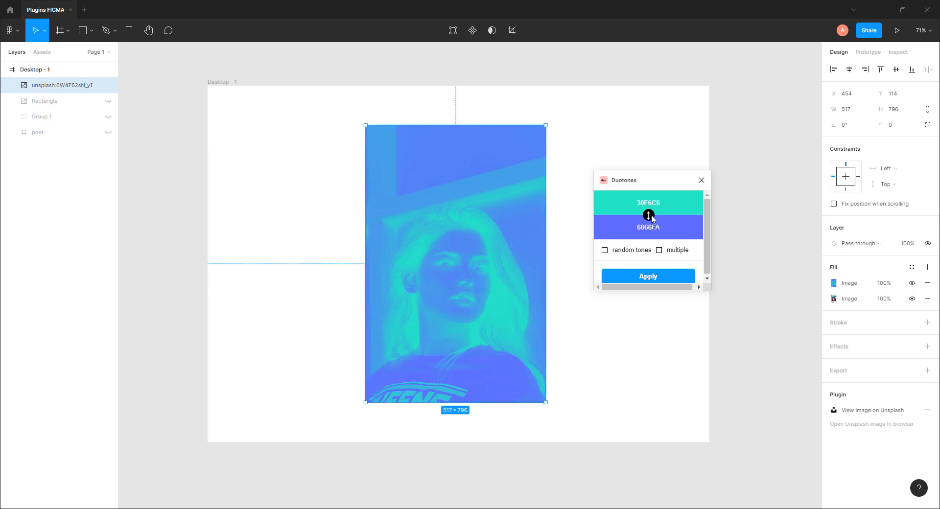
click(648, 216)
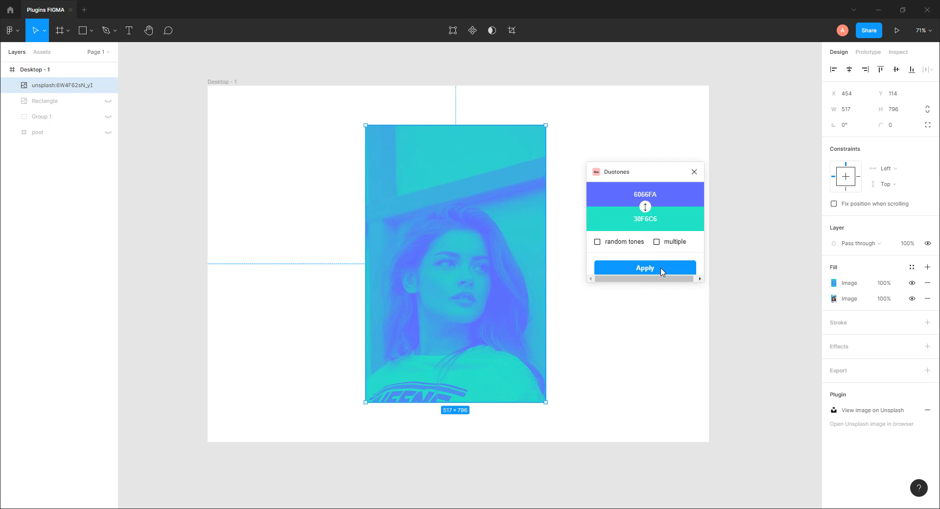
Close the Duotones plugin and shift the portrait slightly to the right, to X 462.
click(694, 172)
click(646, 227)
drag(495, 256, 499, 258)
click(601, 226)
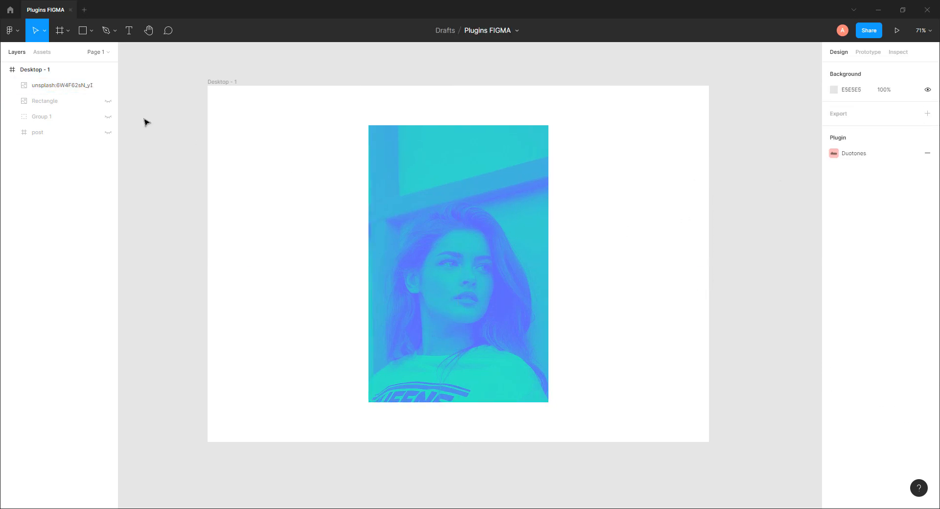
Hide the Unsplash portrait layer in the Desktop - 1 frame and clear the selection.
click(58, 87)
click(109, 86)
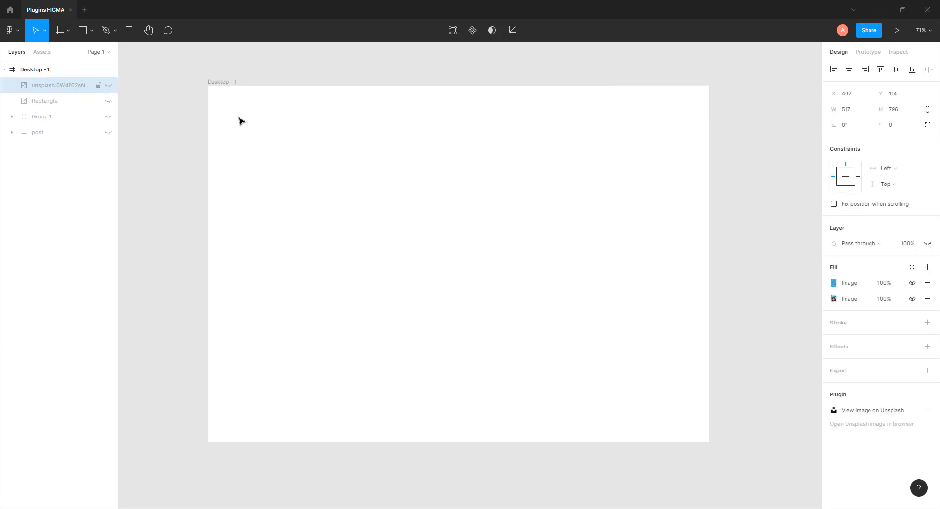
click(339, 75)
Switch to the browser and open the Abracadabra! plugin's Figma Community page.
key(alt+Tab)
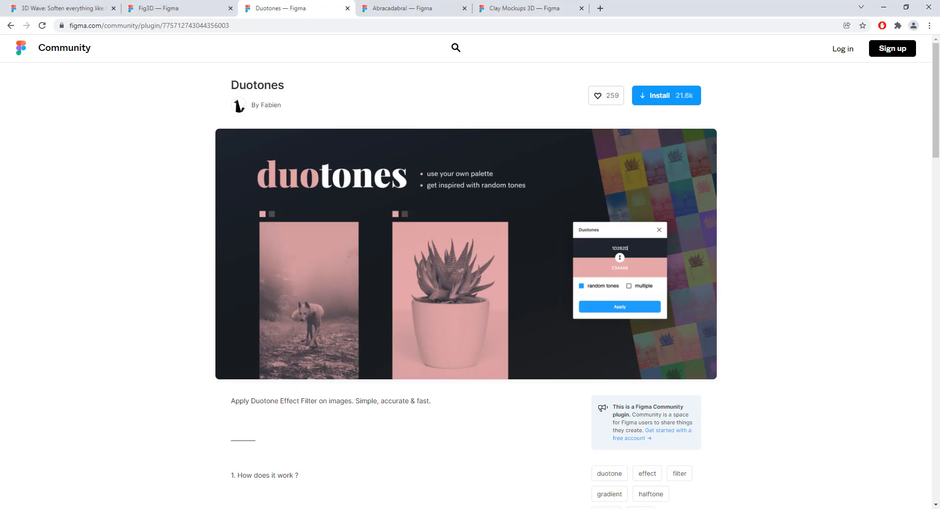
click(406, 10)
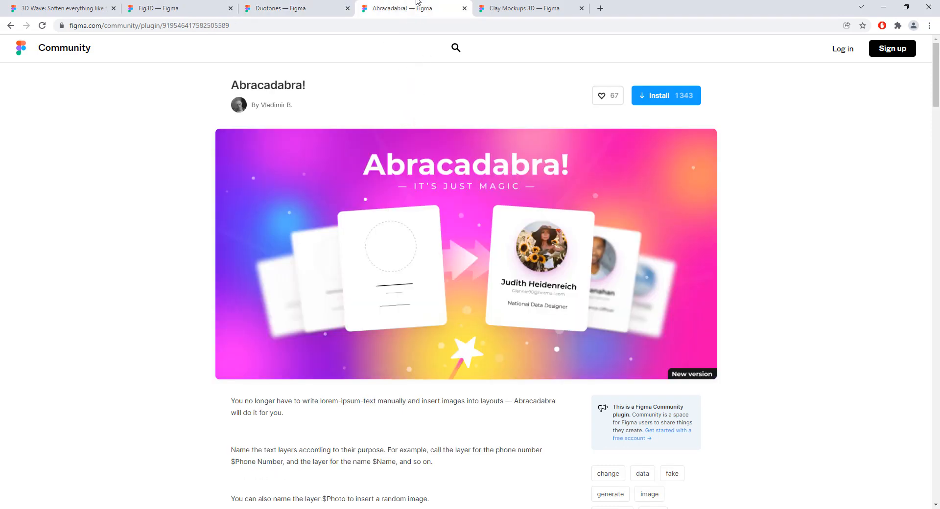
Return to Figma, make the hidden post card visible and expand its layers.
key(alt+Tab)
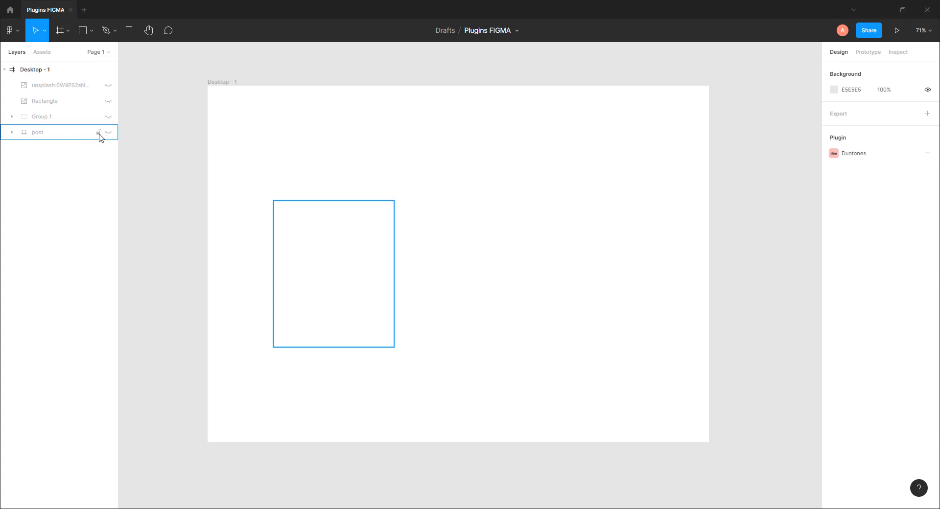
click(107, 133)
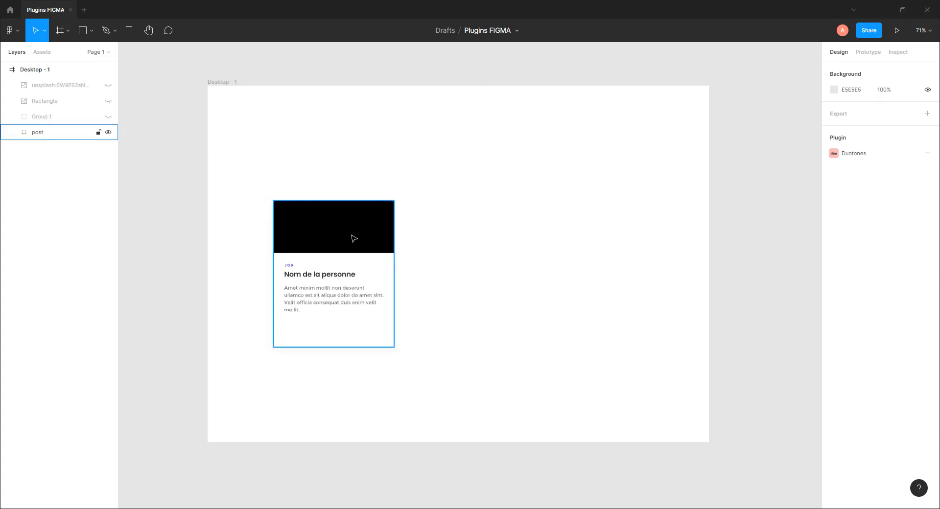
scroll(350, 242, up, 3)
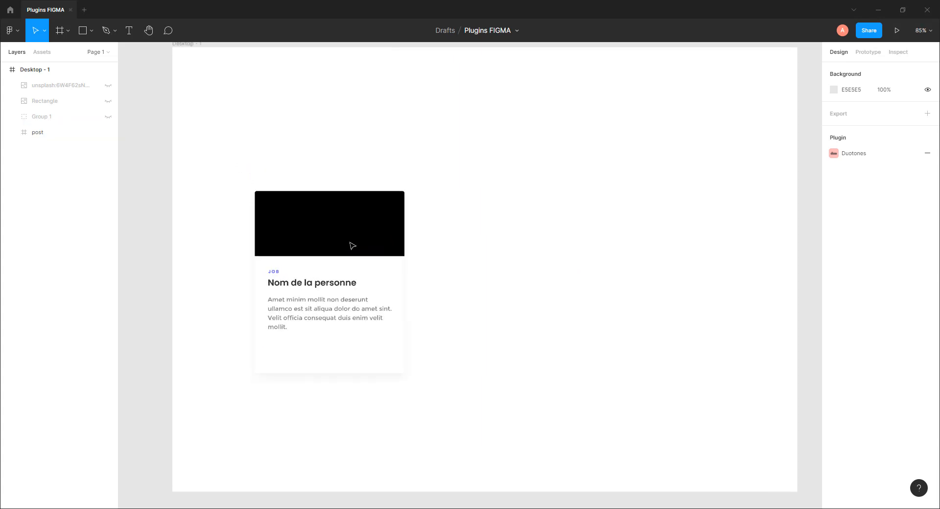
drag(359, 248, 354, 247)
click(379, 255)
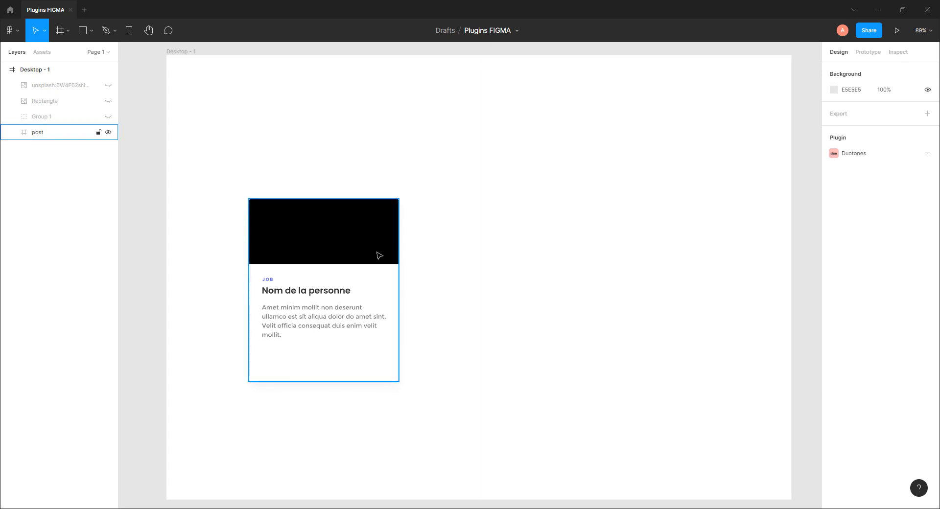
click(351, 247)
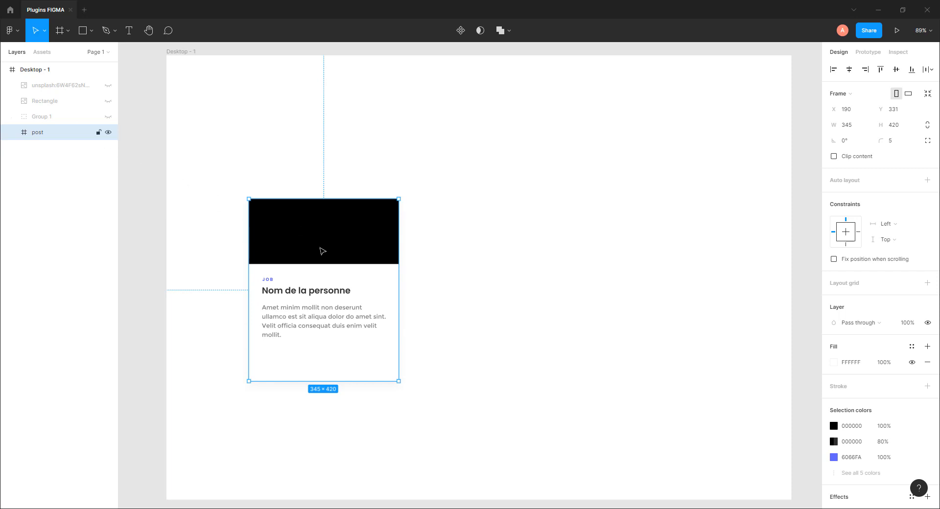
click(12, 132)
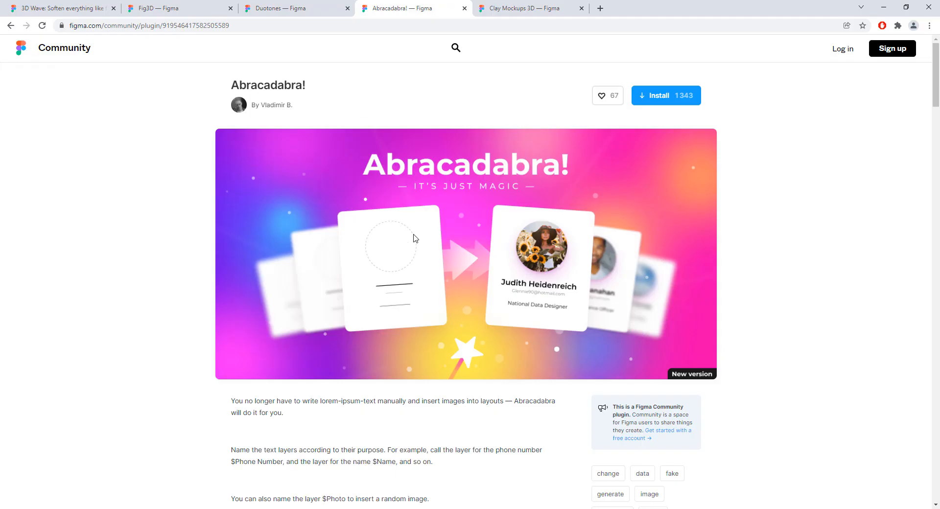
Read the Abracadabra! instructions in the browser, down to the list of available layer names.
scroll(415, 244, down, 3)
scroll(415, 243, down, 6)
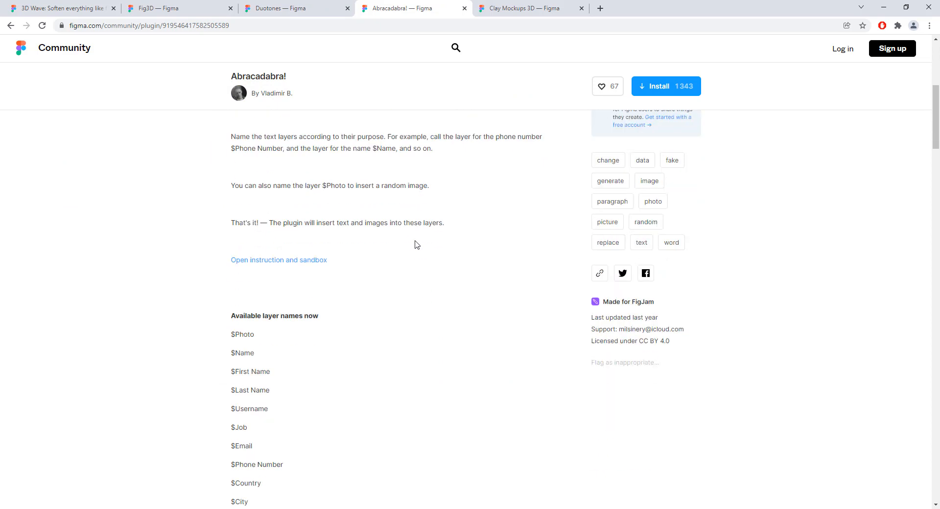
drag(240, 156, 267, 471)
click(288, 302)
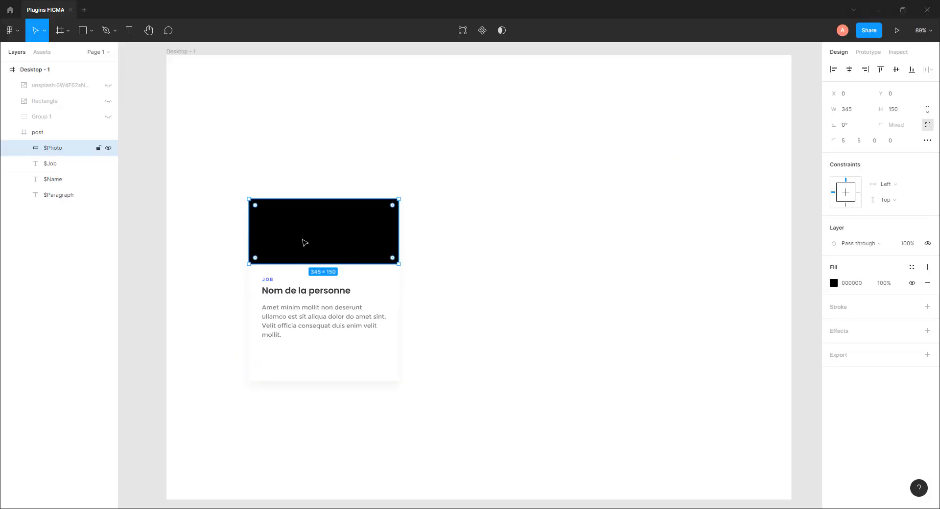
Check in Figma which post card elements the $Job, $Name and $Paragraph layers belong to.
click(59, 167)
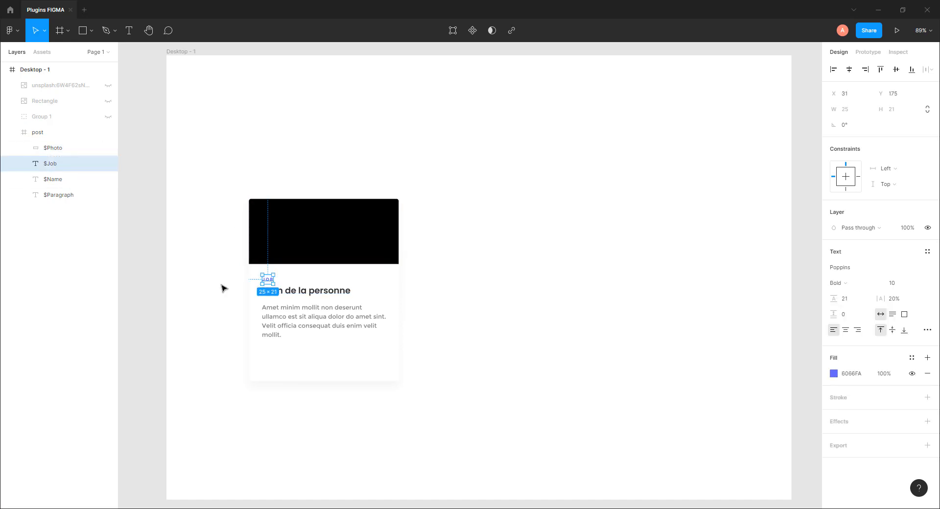
click(279, 281)
double_click(272, 283)
click(232, 289)
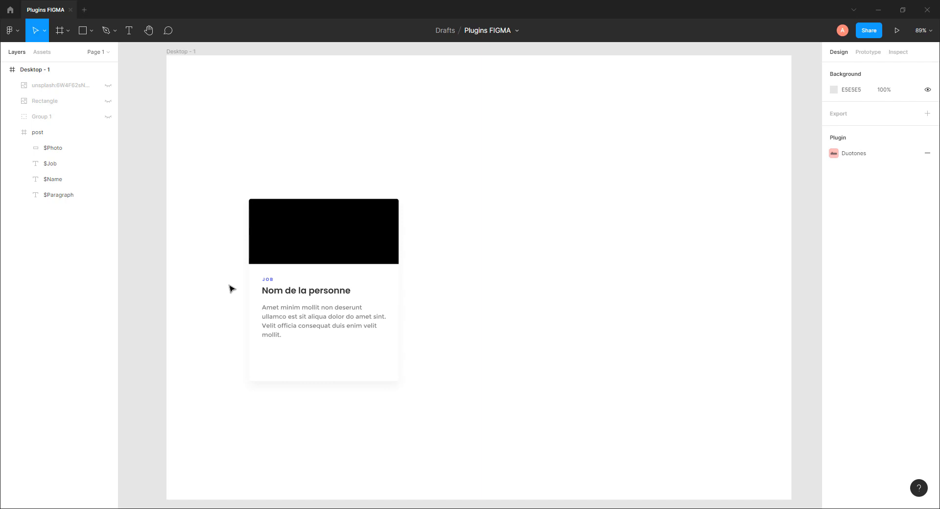
click(55, 182)
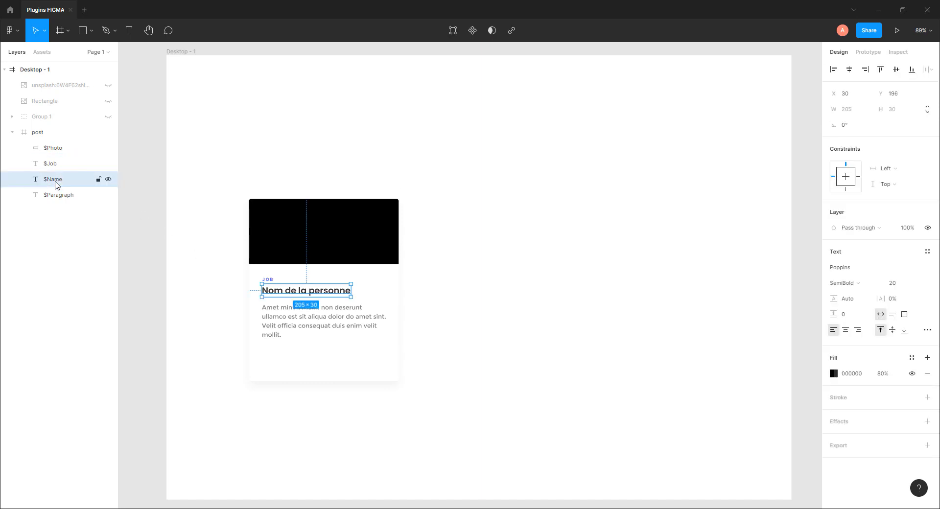
click(57, 195)
click(57, 214)
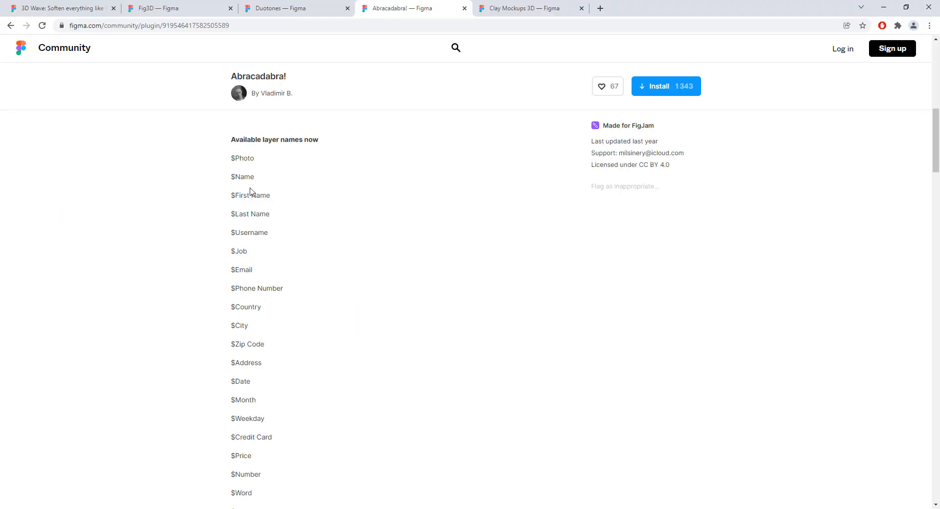
Go through the layer names supported by Abracadabra! in the browser, highlighting entries such as $Country, $First Name and $Username.
drag(244, 176, 263, 457)
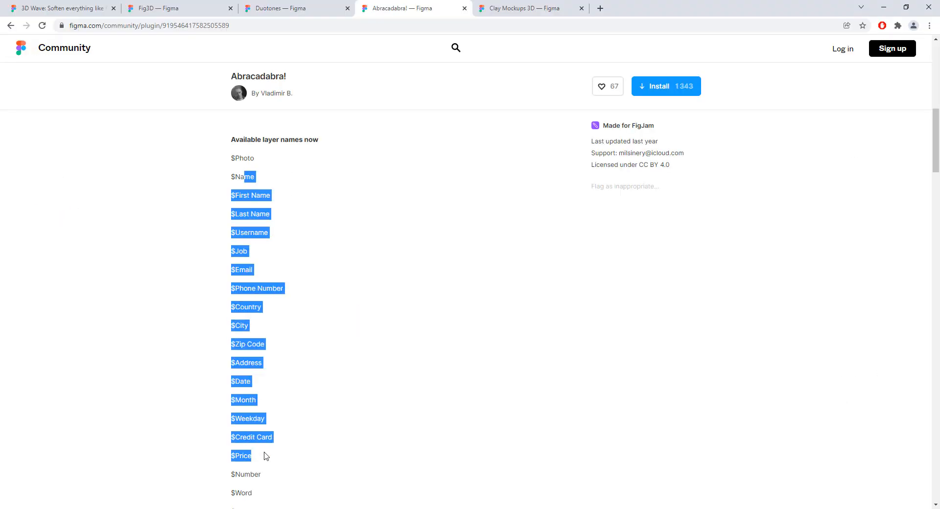
click(272, 393)
drag(241, 359, 272, 362)
drag(245, 306, 279, 313)
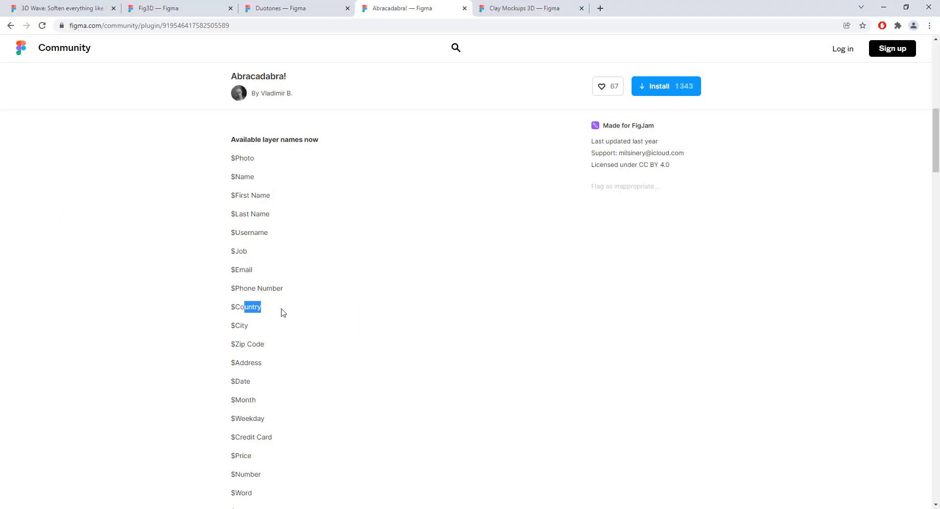
drag(239, 199, 271, 215)
drag(251, 229, 259, 235)
click(279, 252)
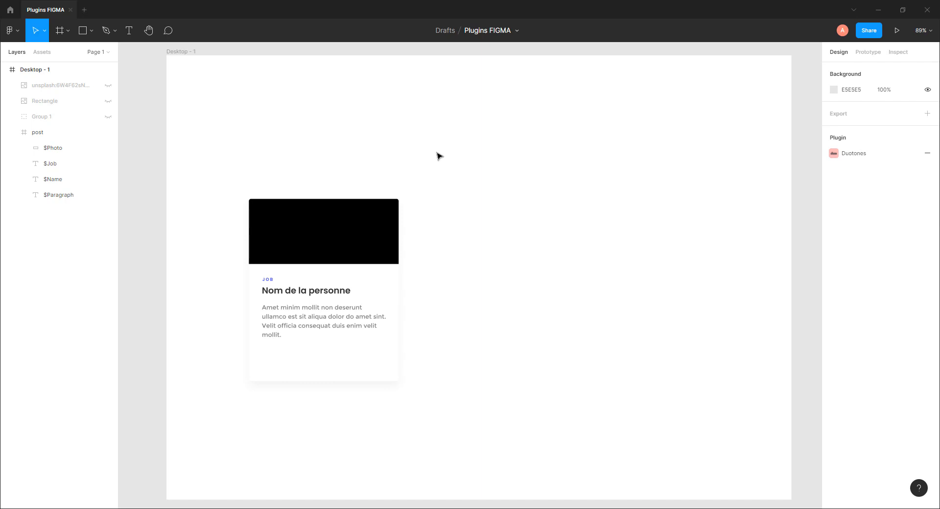
Duplicate the post card twice to form a row of three cards spaced 45 px apart.
click(333, 239)
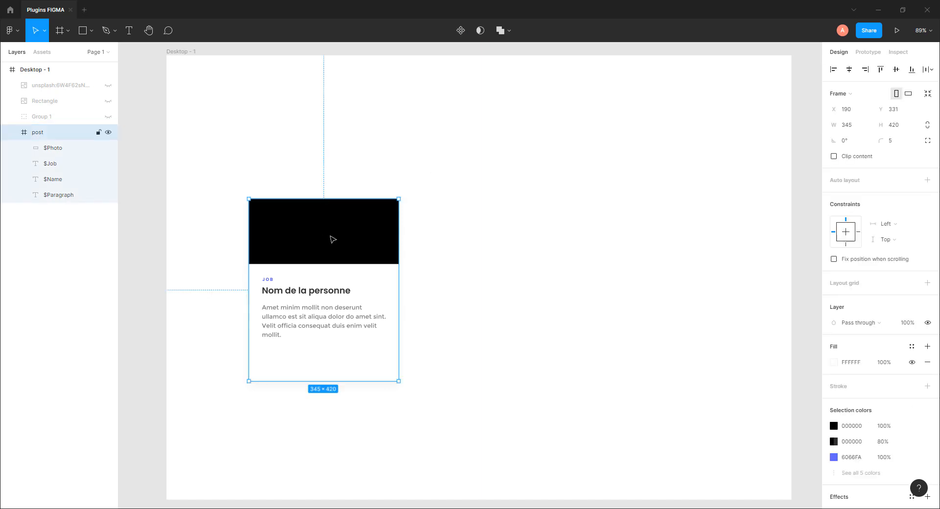
drag(323, 235, 475, 234)
drag(468, 234, 633, 236)
key(Escape)
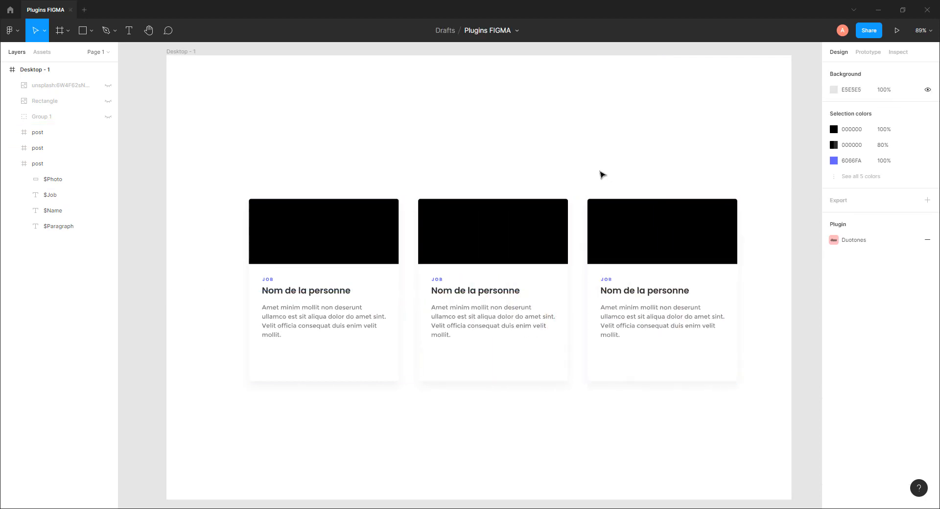
Select all three post cards and run the Abracadabra! plugin to fill them with random photos, jobs, names and paragraphs.
drag(255, 153, 722, 438)
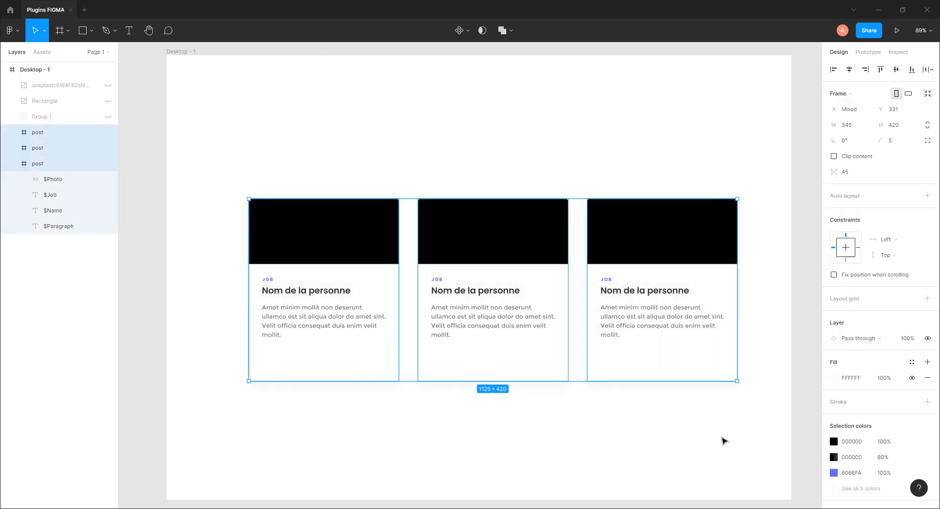
click(12, 164)
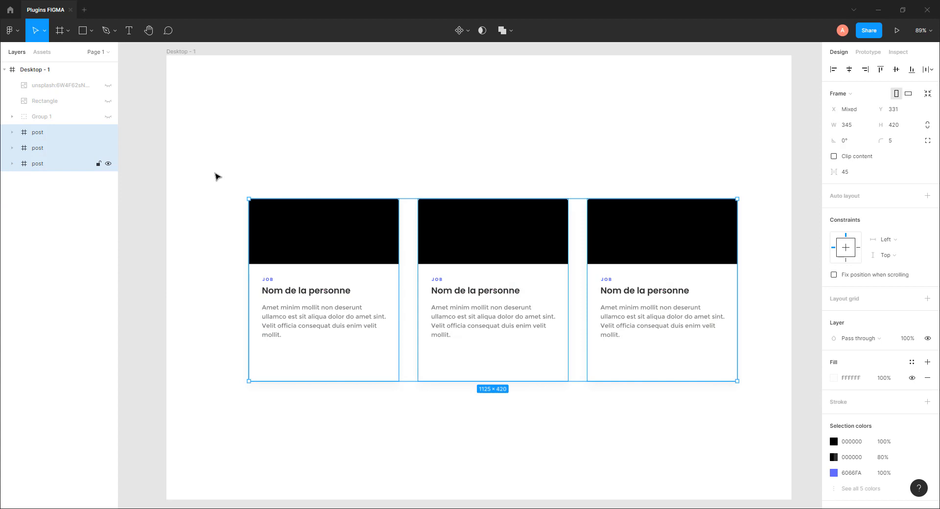
right_click(350, 226)
mouse_move(364, 431)
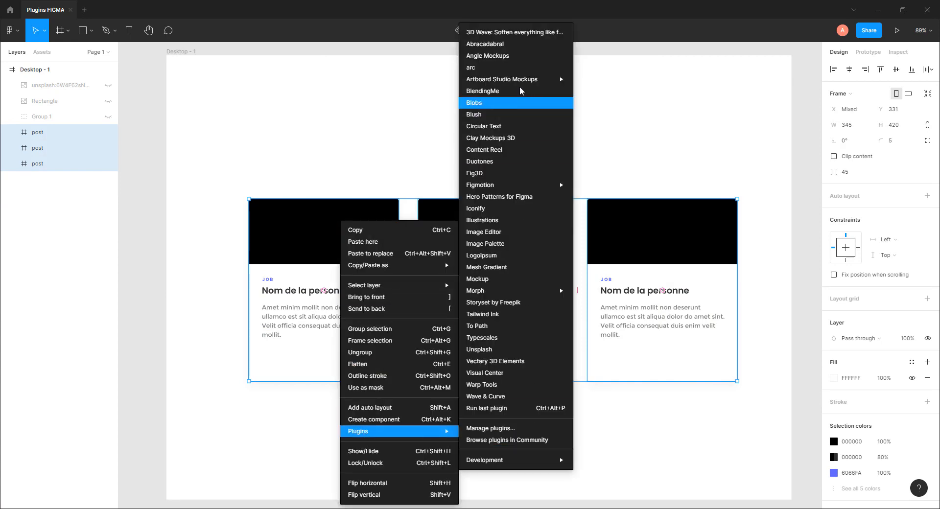
click(503, 45)
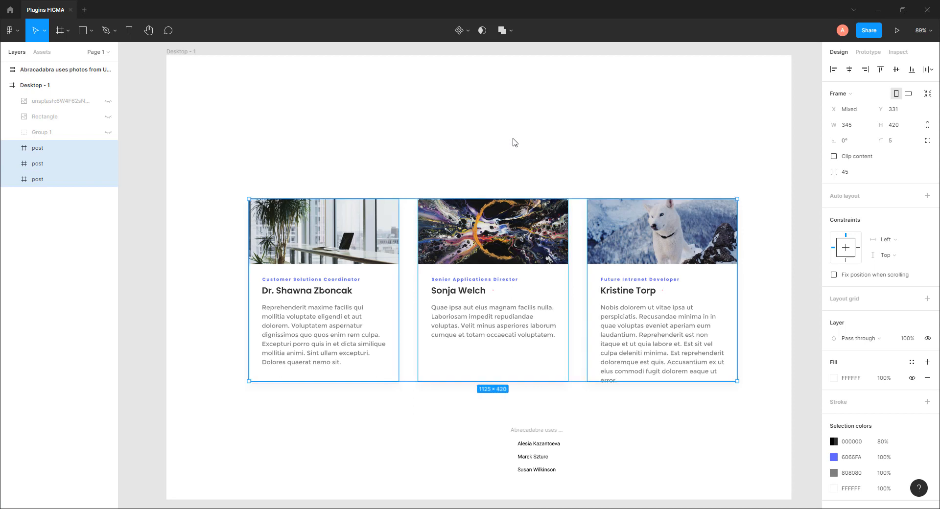
click(513, 142)
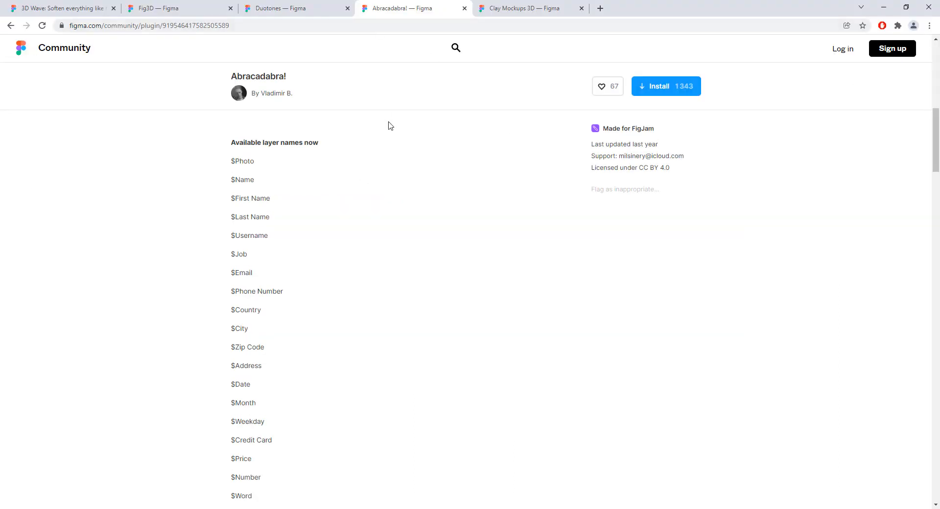
Look over the Abracadabra! page once more, then expand the rightmost post card in Figma and examine its $-named layers.
scroll(391, 126, up, 10)
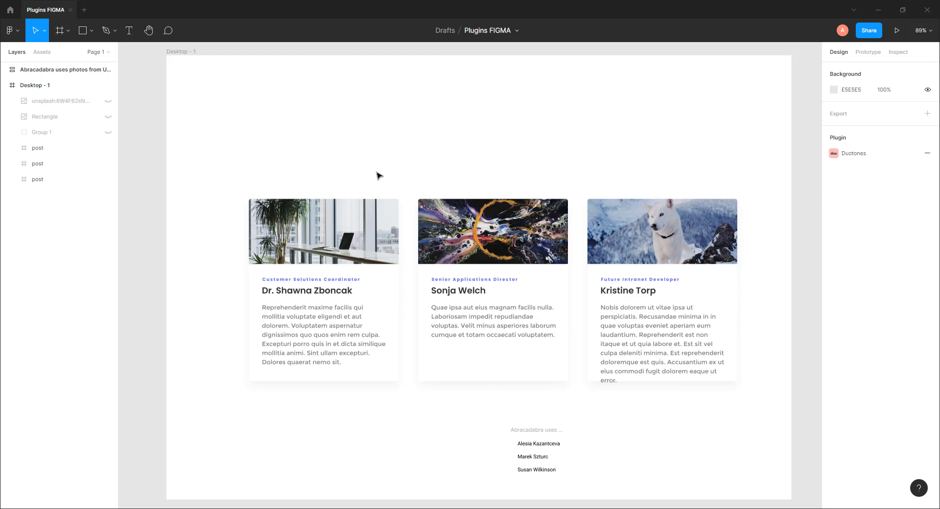
click(12, 148)
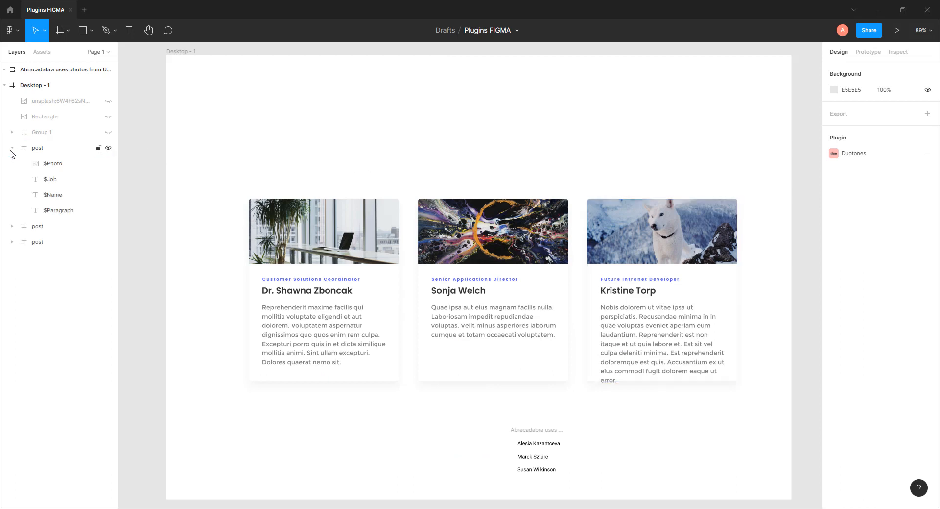
click(54, 164)
click(55, 194)
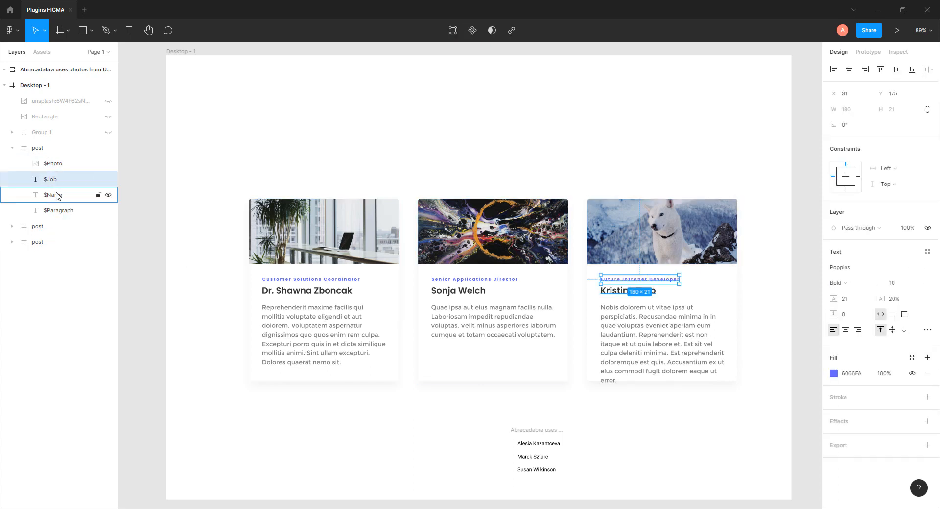
Examine the $Paragraph, $Name and $Job layers of the expanded post card and compare them with the available layer names on the Abracadabra! page.
click(54, 210)
click(54, 194)
click(51, 179)
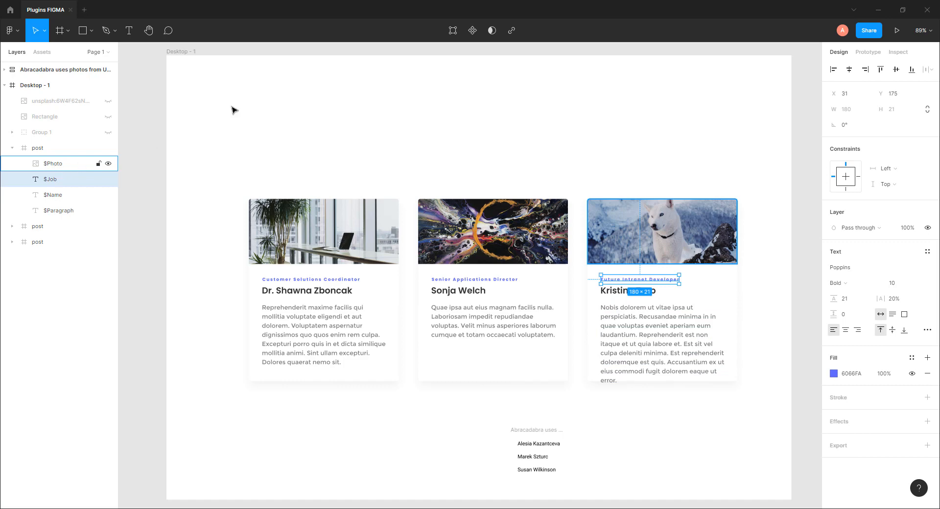
key(alt+Tab)
scroll(355, 256, down, 11)
drag(259, 162, 265, 405)
click(329, 330)
scroll(336, 268, up, 5)
key(alt+Tab)
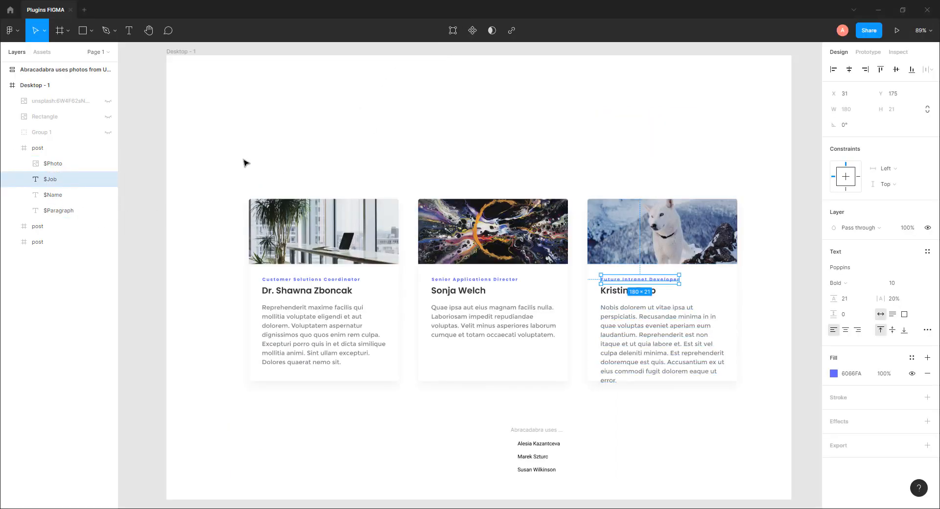
Collapse the expanded post layer, hide all three post cards and delete the Abracadabra! photo-credits frame.
click(245, 162)
click(12, 148)
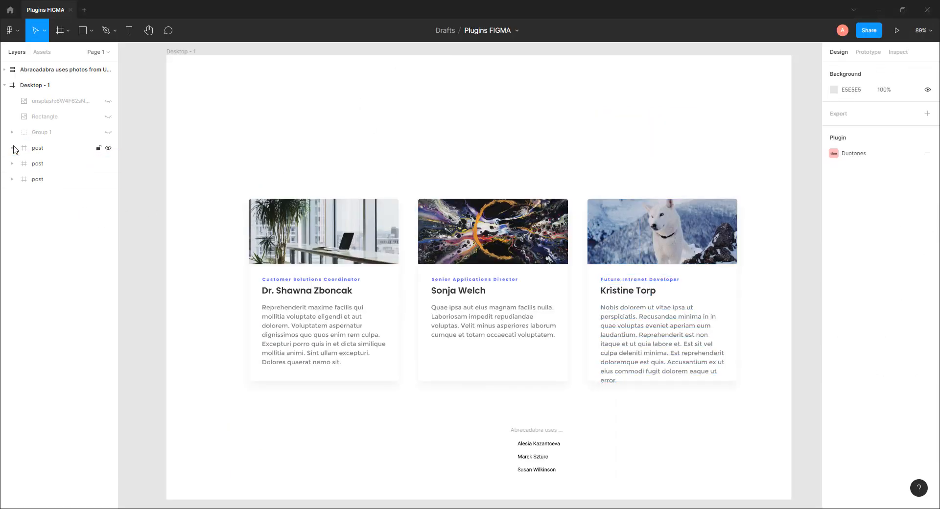
click(108, 148)
click(108, 164)
click(108, 179)
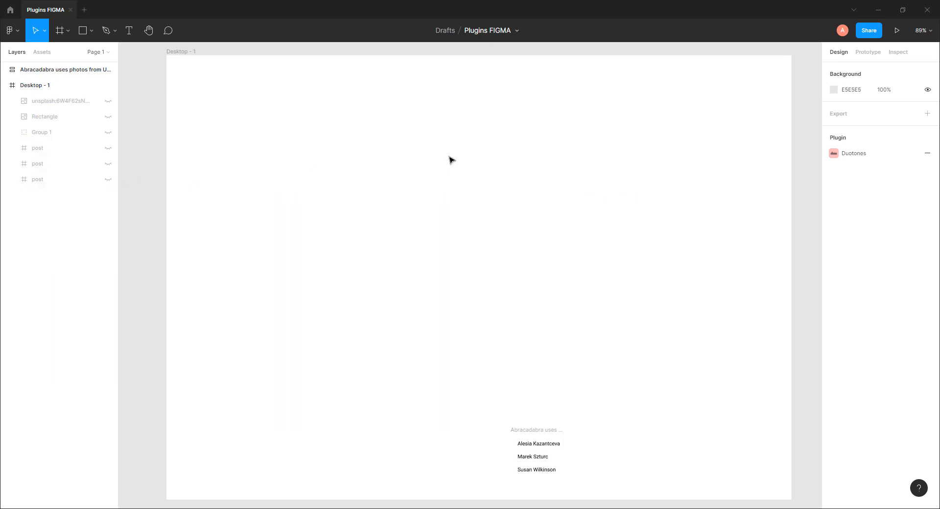
click(74, 70)
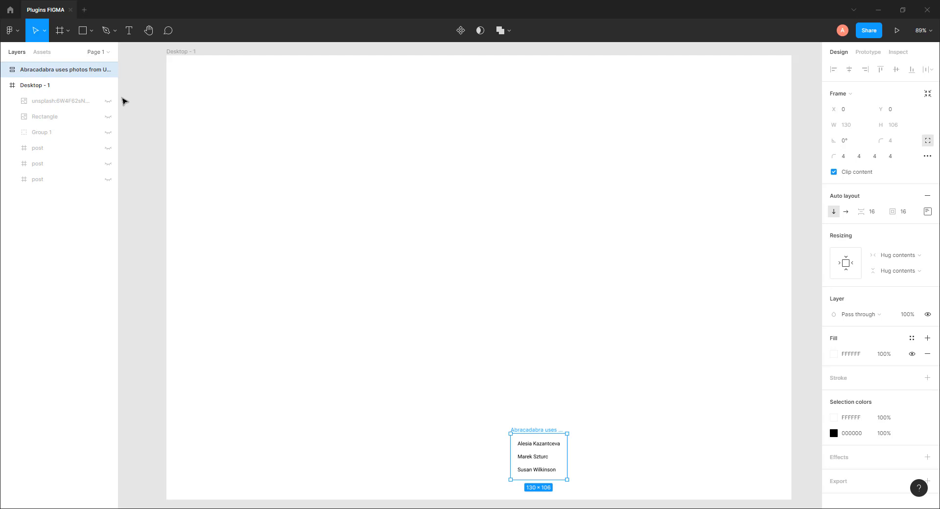
key(Delete)
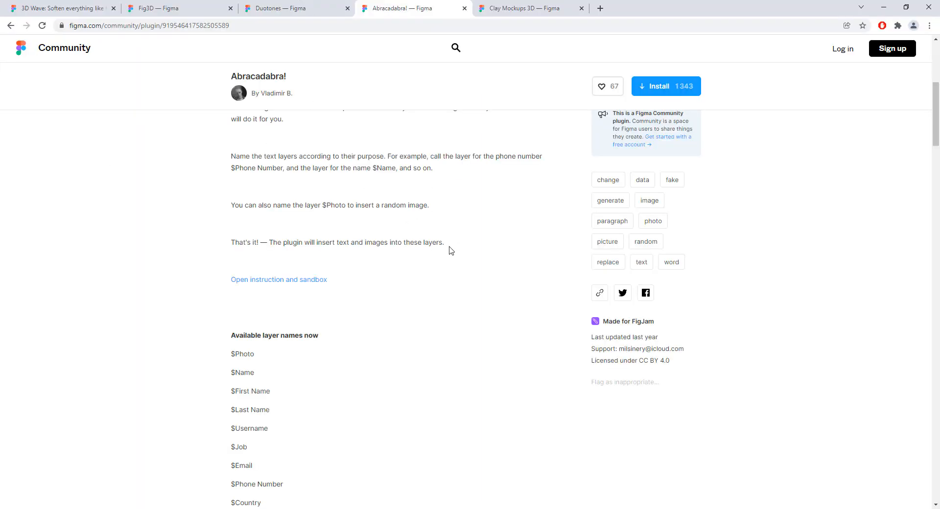
View the Clay Mockups 3D plugin page in the browser, and return to Figma to look through the plugins available for the Desktop - 1 frame.
scroll(451, 251, up, 6)
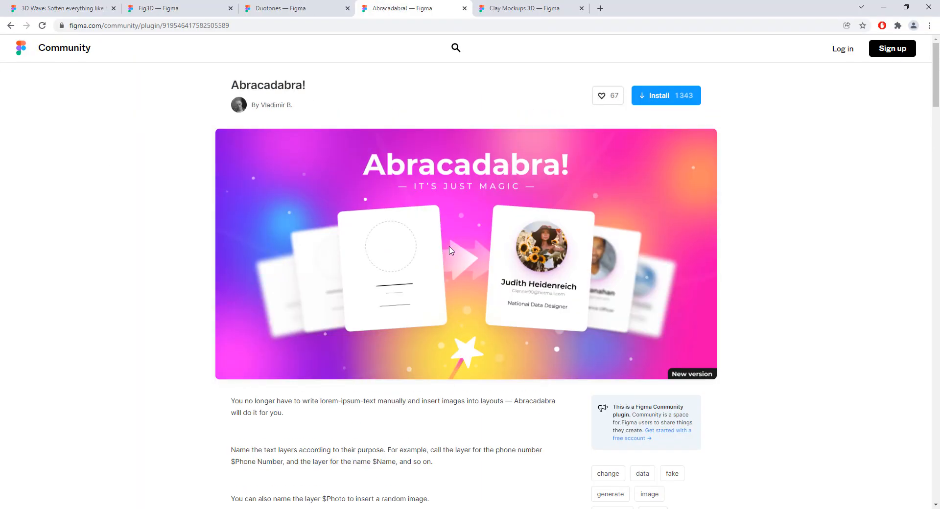
click(520, 16)
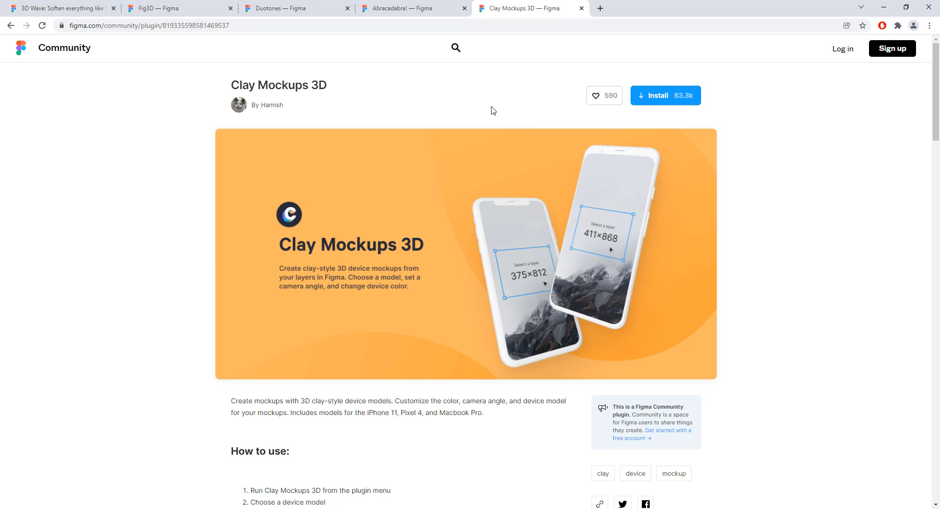
click(417, 0)
right_click(425, 207)
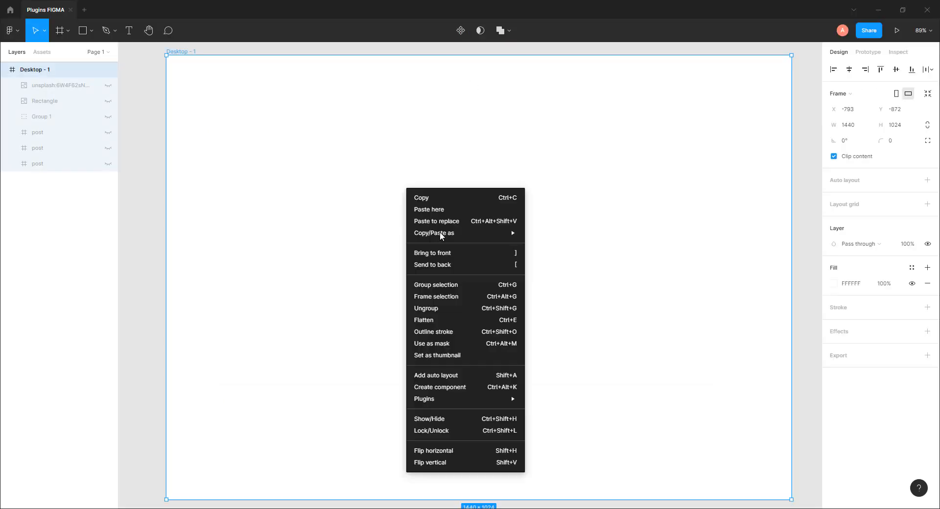
mouse_move(458, 403)
click(300, 313)
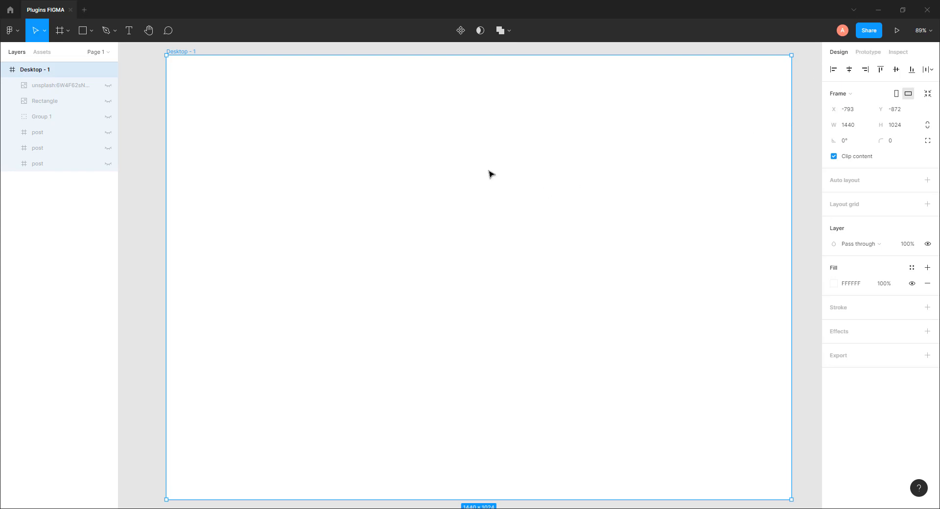
Draw an upright rectangle about 318 × 566 in the middle of Desktop - 1 and fill it with the blue-violet document colour 6066FA.
key(r)
mouse_move(398, 159)
mouse_down()
mouse_move(436, 346)
mouse_move(536, 405)
mouse_up()
drag(479, 352, 473, 348)
click(833, 283)
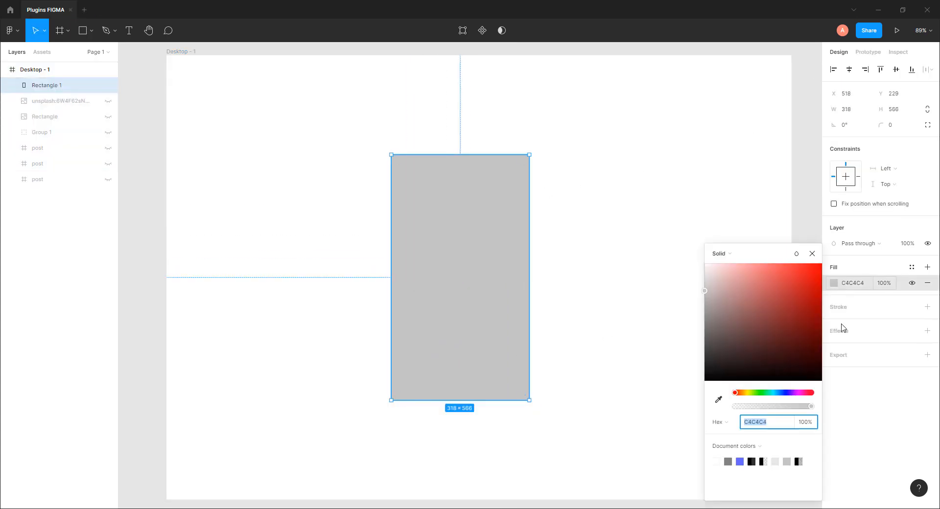
click(739, 461)
click(594, 300)
Add the text HELLO on the blue-violet rectangle and centre it horizontally and vertically within the shape.
key(t)
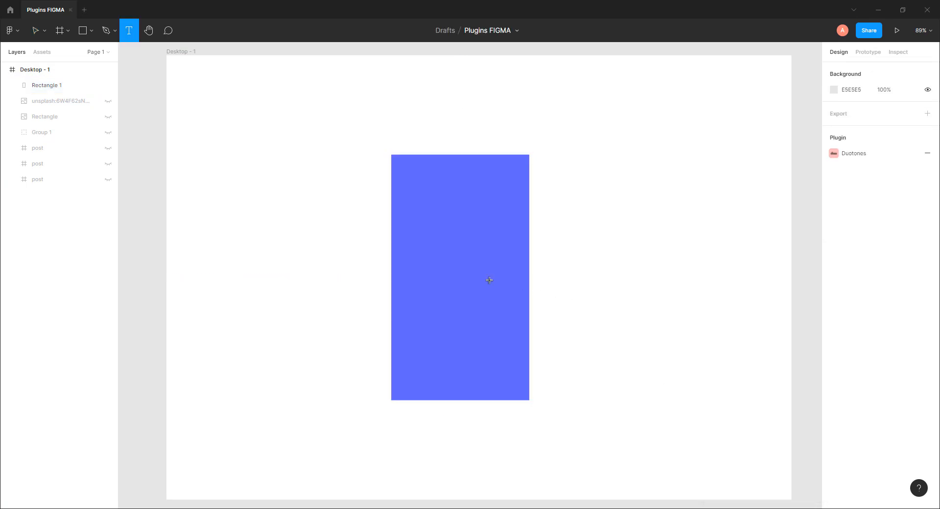
click(474, 302)
key(BackSpace)
key(BackSpace)
key(BackSpace)
key(Escape)
click(569, 299)
drag(581, 331, 441, 285)
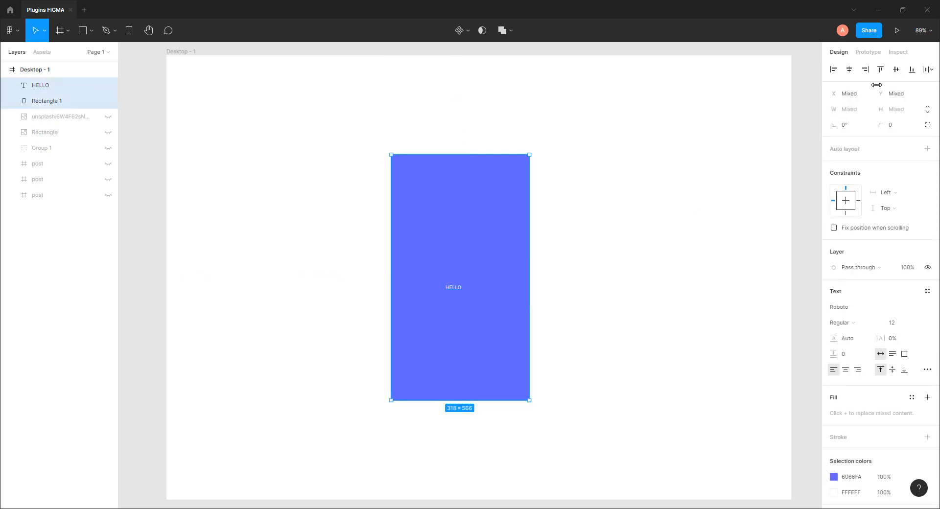
click(849, 70)
click(895, 70)
key(Escape)
Format the HELLO text as Montserrat Bold, size 24, with 21% letter spacing.
click(460, 278)
click(917, 299)
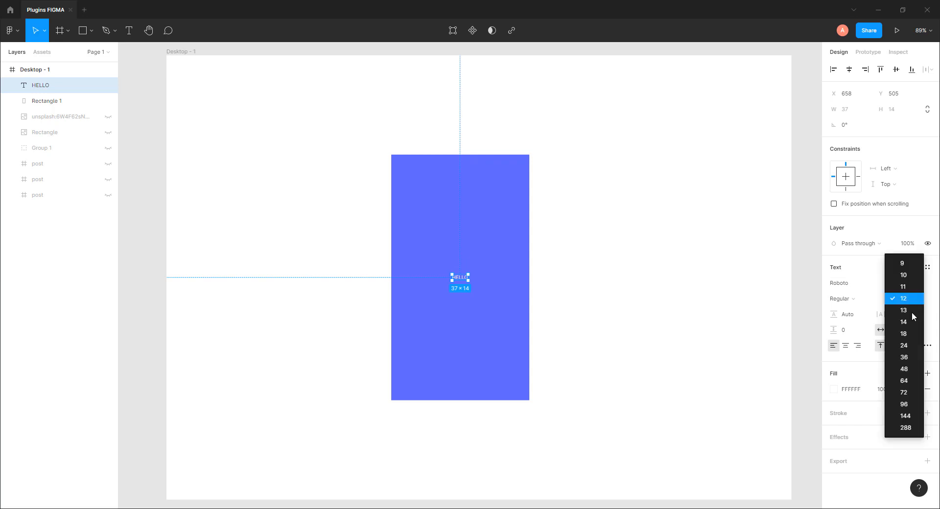
click(907, 346)
click(840, 303)
click(816, 287)
click(849, 287)
text(Montserrat)
key(Return)
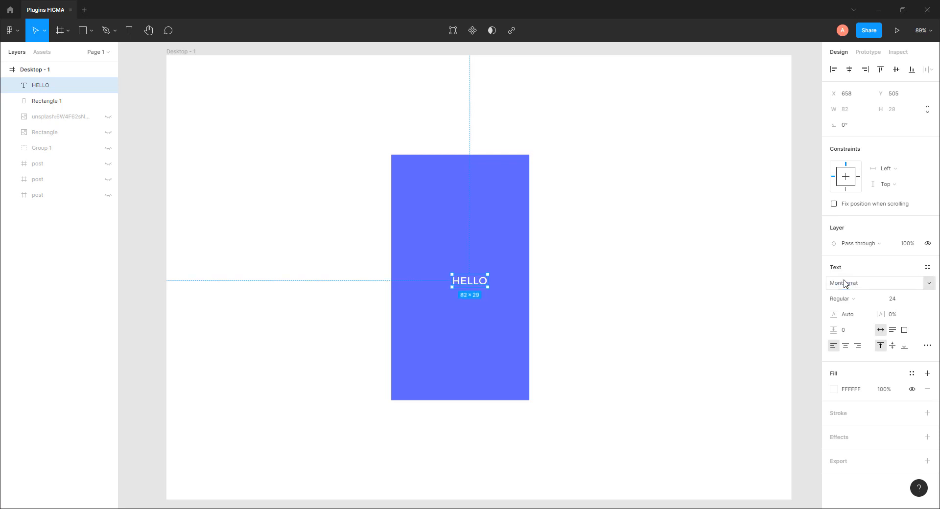
click(848, 300)
click(851, 333)
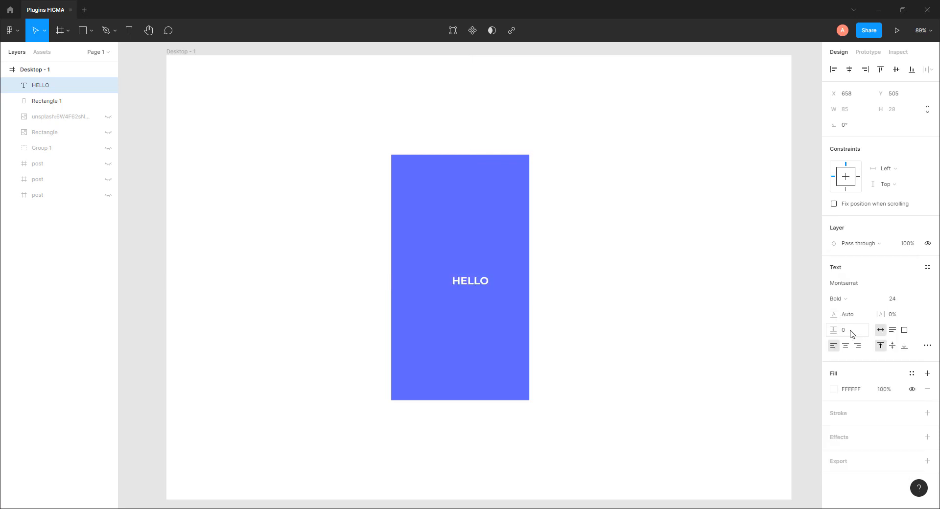
drag(881, 314, 903, 319)
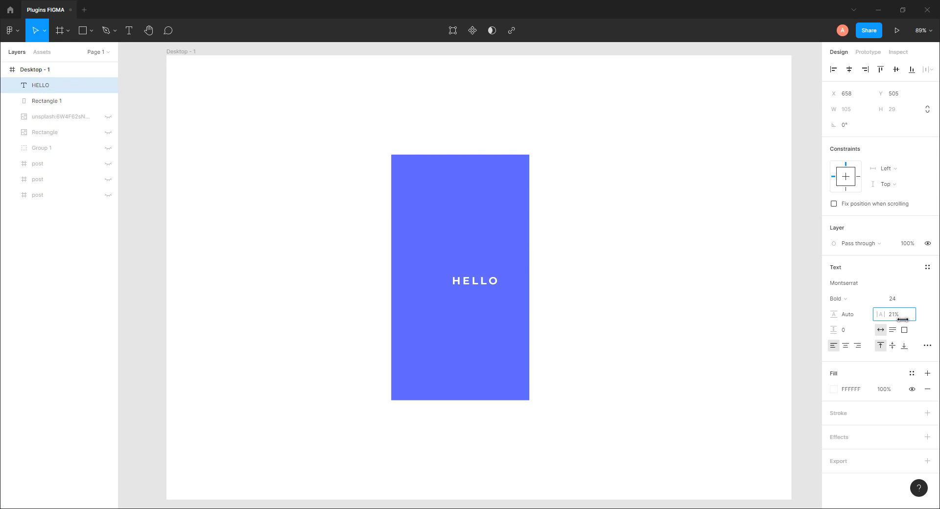
Re-centre the enlarged HELLO text on the rectangle in both directions and group the two objects.
drag(546, 312, 465, 282)
click(850, 69)
click(895, 69)
click(560, 277)
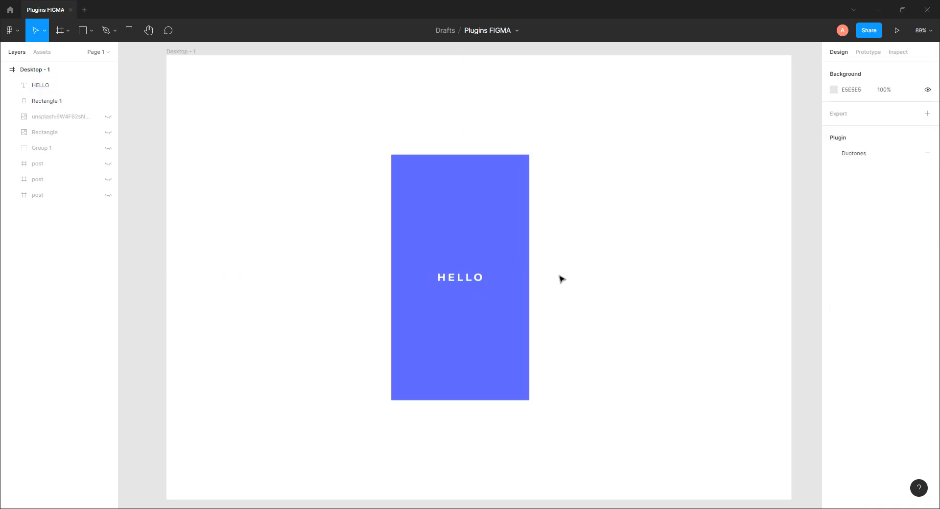
drag(356, 171, 524, 356)
key(ctrl+g)
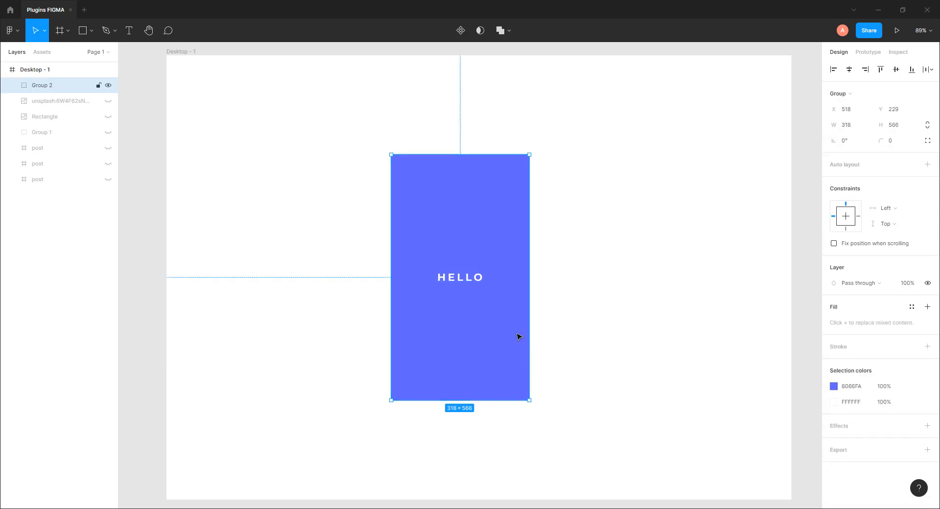
Run the Clay Mockups 3D plugin on the HELLO group and move its window to the middle of the canvas.
right_click(490, 237)
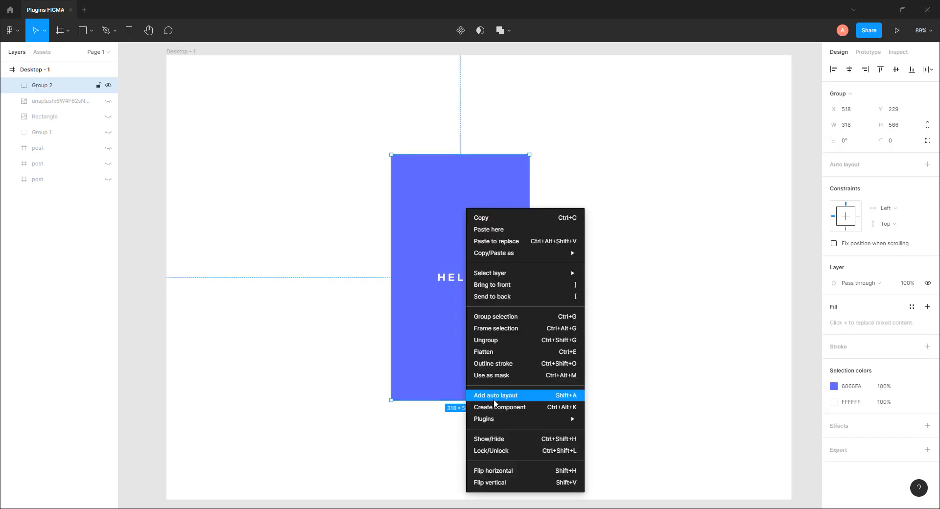
mouse_move(493, 420)
click(616, 138)
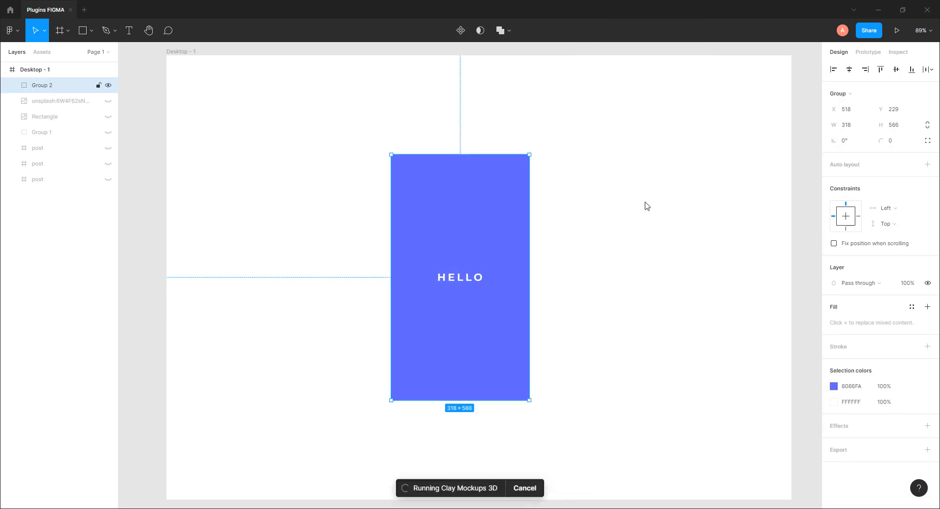
drag(514, 147, 623, 137)
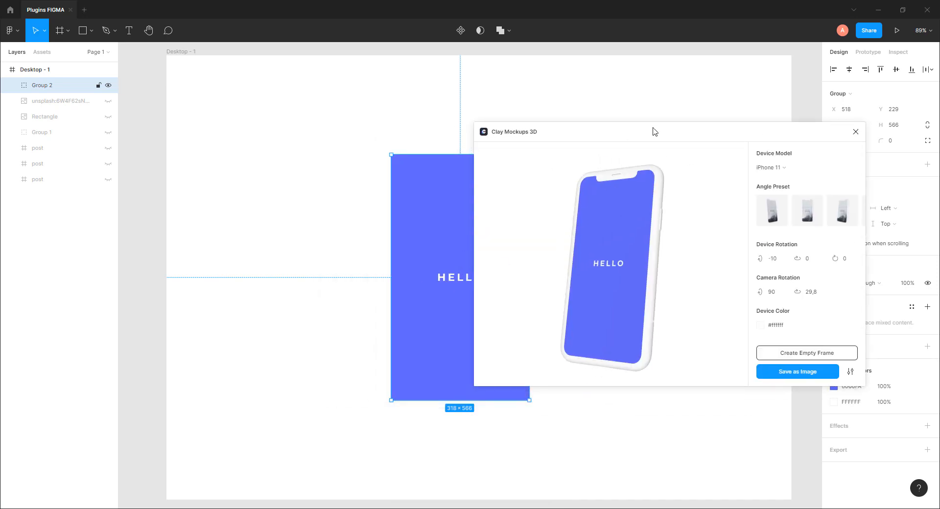
drag(535, 136, 413, 131)
Try the Gold, Blue, Purple and Slate device colours on the iPhone 11 mockup while rotating it to different angles.
drag(546, 274, 552, 225)
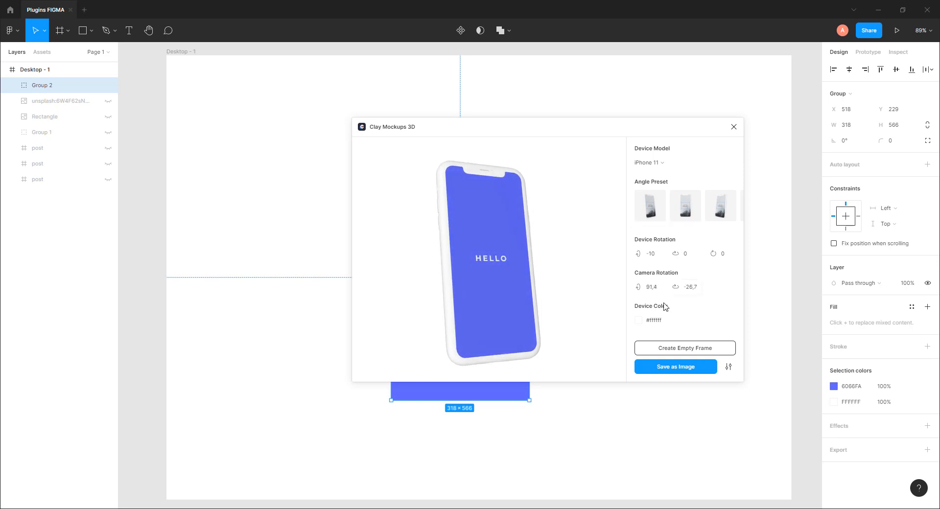
click(640, 323)
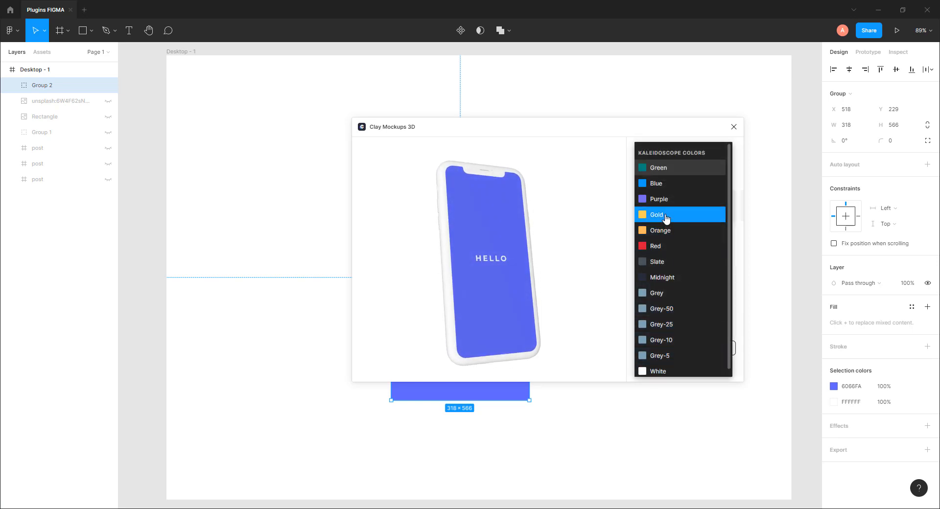
click(663, 221)
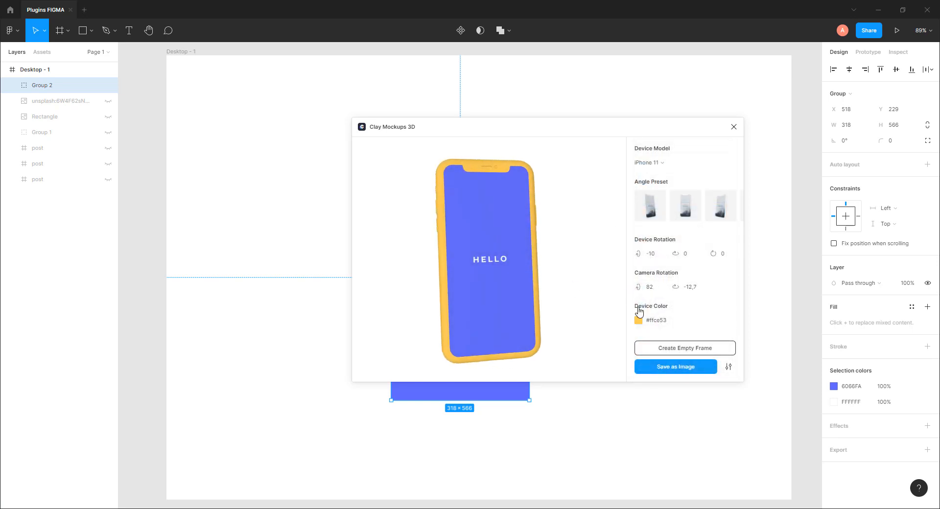
click(639, 321)
click(654, 183)
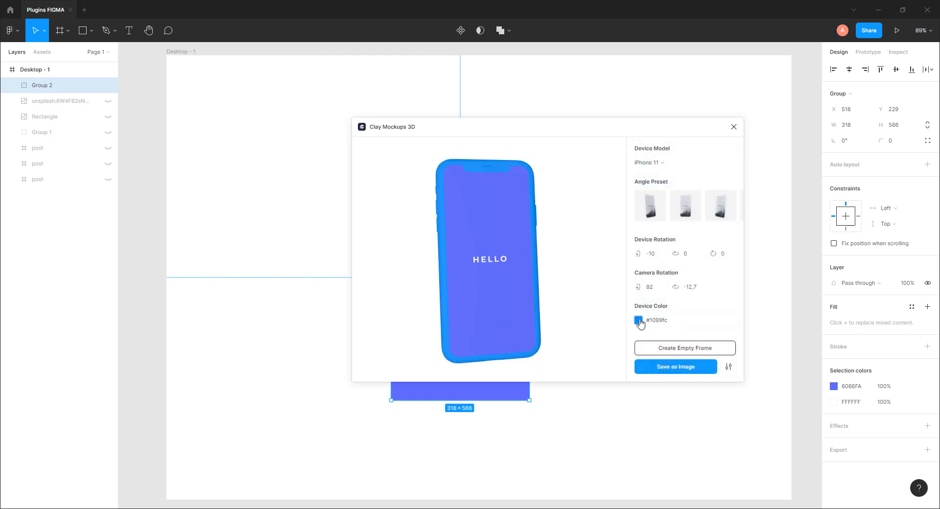
click(639, 323)
click(656, 198)
drag(522, 269, 628, 296)
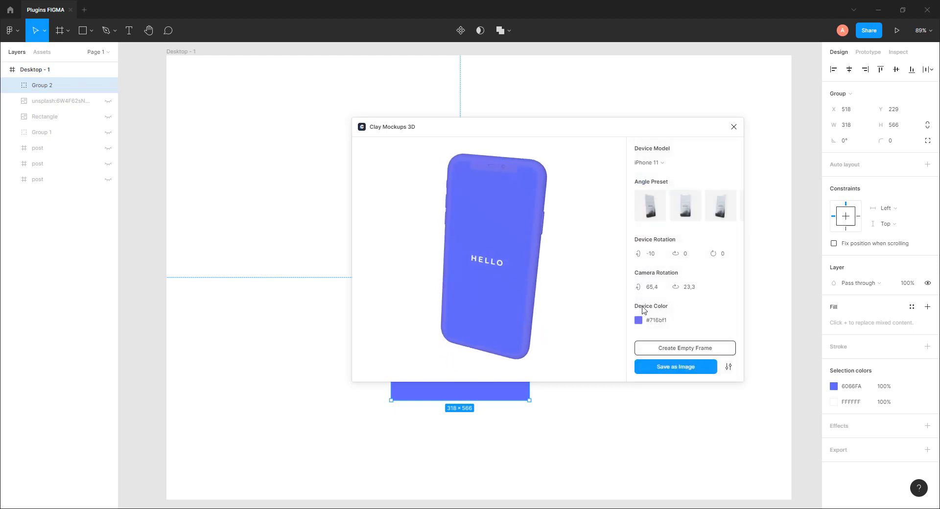
click(639, 321)
click(656, 263)
drag(520, 263, 556, 282)
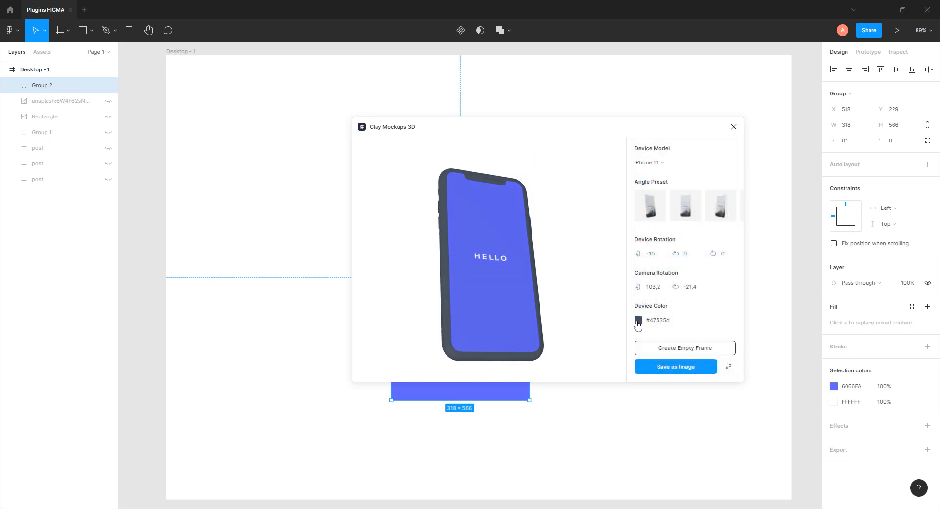
Set the mockup's device colour to White and rotate its camera to about 80.7 and 33.8.
click(638, 322)
scroll(655, 313, down, 1)
click(655, 366)
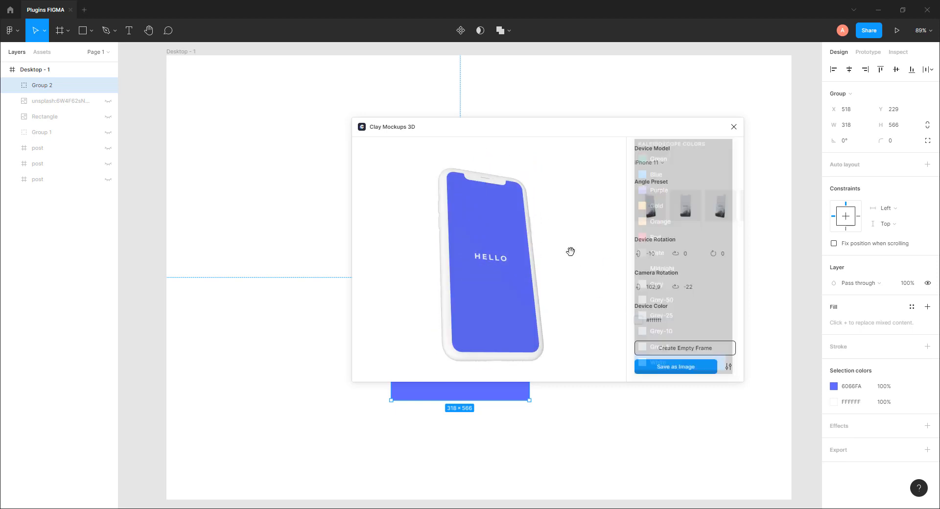
drag(482, 289, 573, 269)
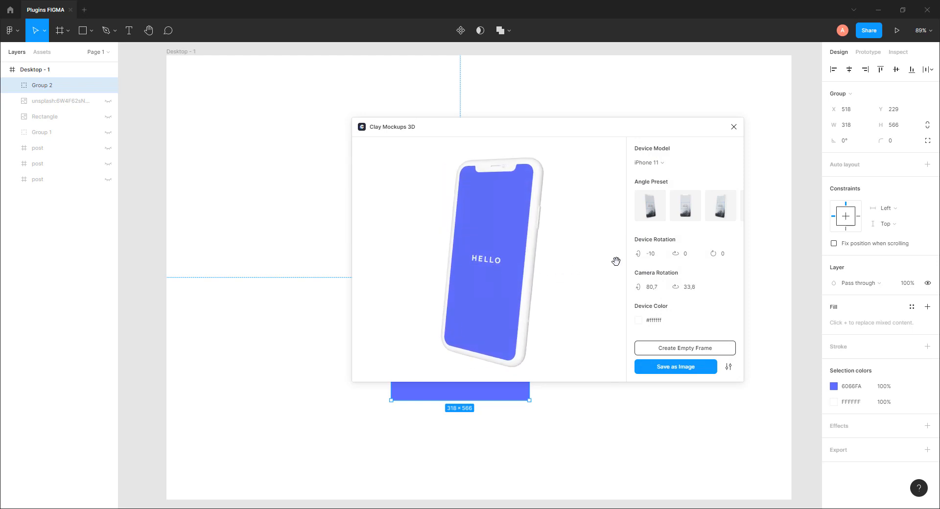
Adjust the mockup's rotation values, setting the first camera angle to 74.3 and the first two device angles to -8 and -22.
click(686, 291)
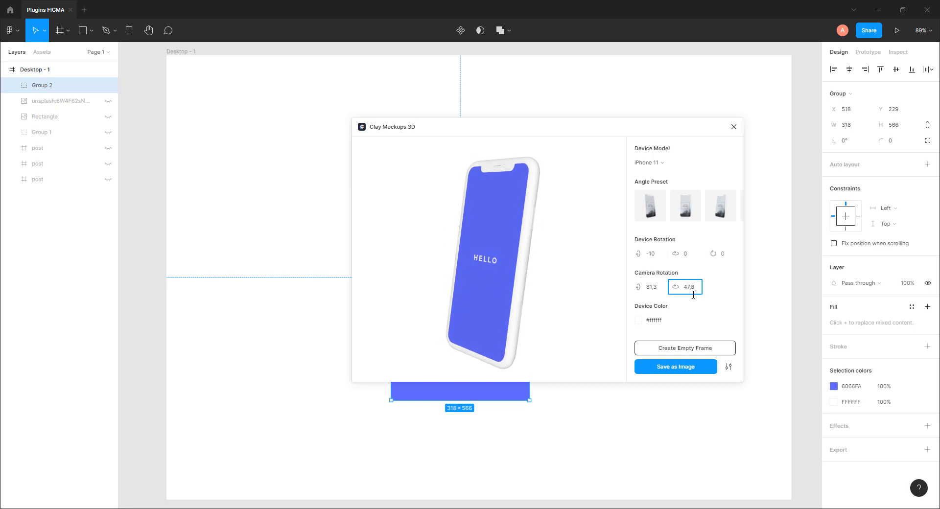
click(651, 289)
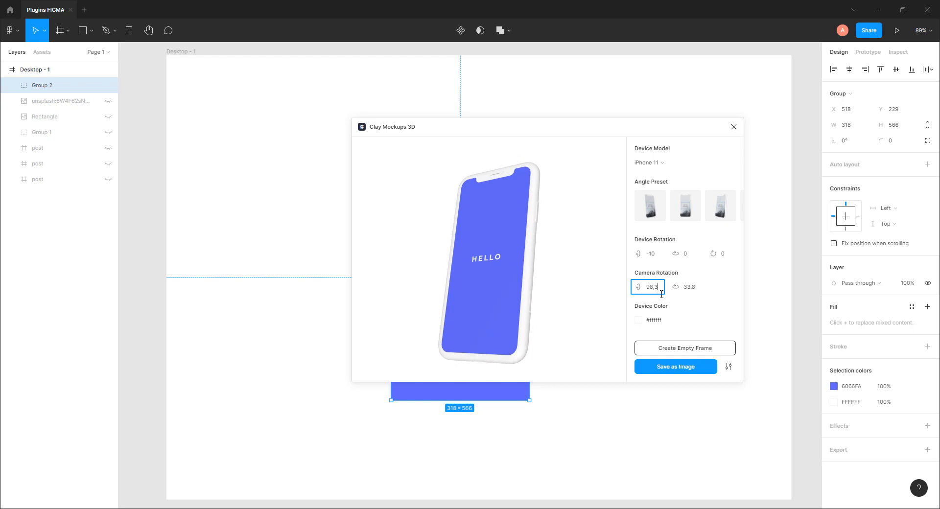
click(662, 258)
key(BackSpace)
text(1)
key(Down)
key(Down)
key(Down)
key(Down)
click(689, 253)
key(Down)
key(Down)
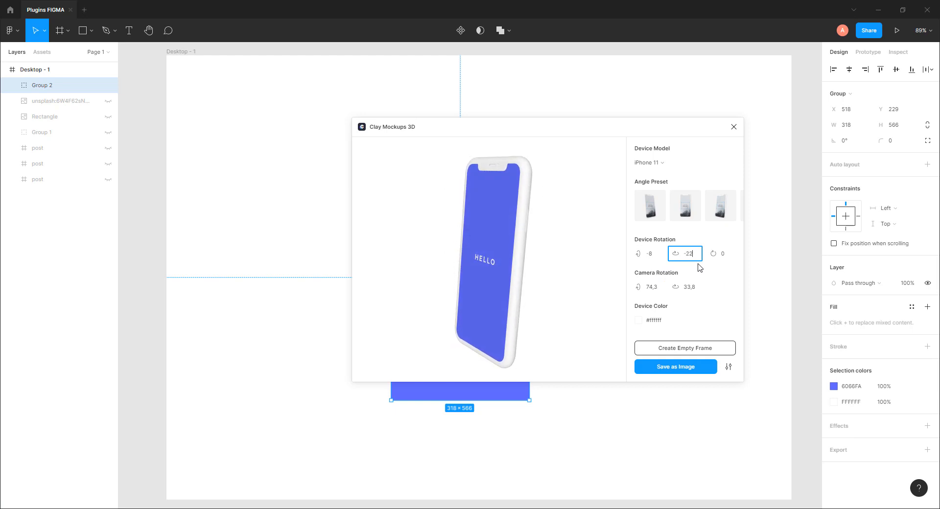
Rotate the mockup's camera to about 80.8 and 41.7, and switch the device model to Pixel 4 and finally to Macbook Pro.
drag(515, 257, 500, 243)
click(647, 162)
click(656, 202)
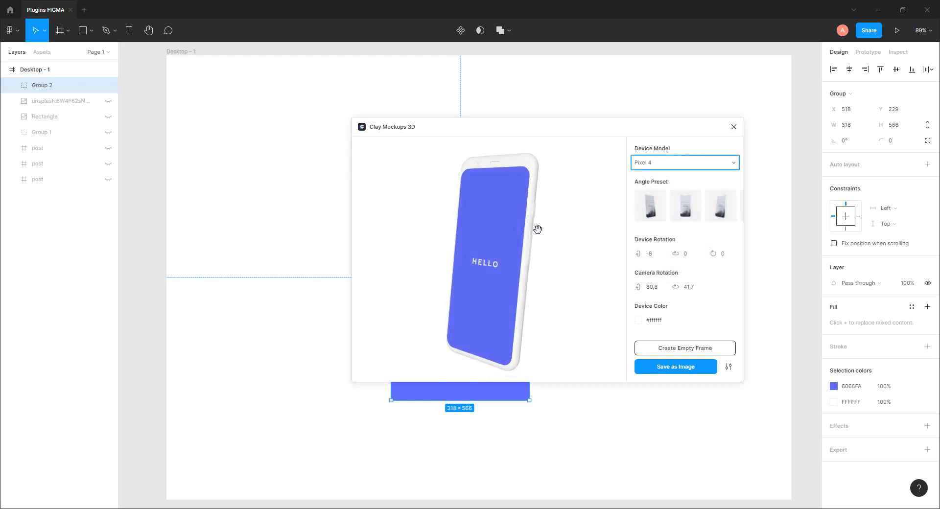
click(647, 163)
click(653, 217)
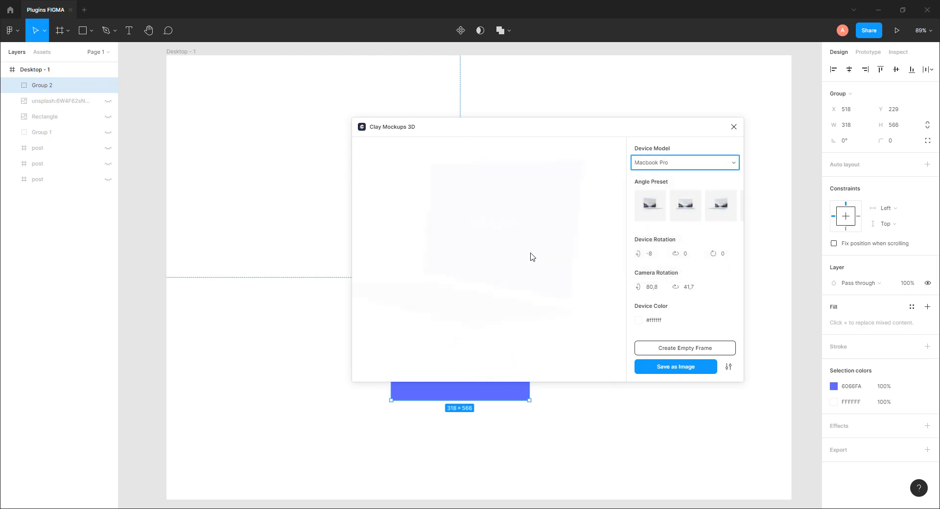
Rotate the Macbook Pro mockup, switch the device model back to iPhone 11, and rotate its camera to about 83.7 and 32.4.
drag(508, 255, 495, 271)
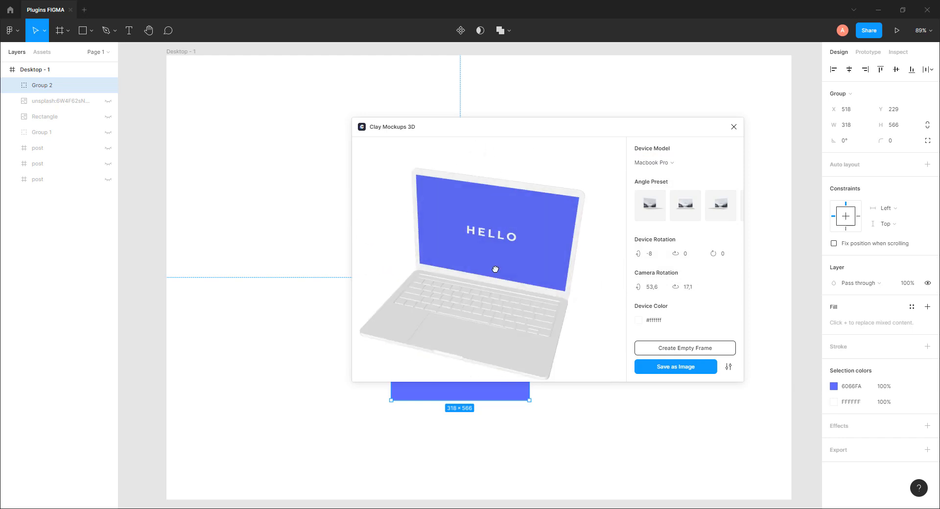
click(651, 162)
click(658, 185)
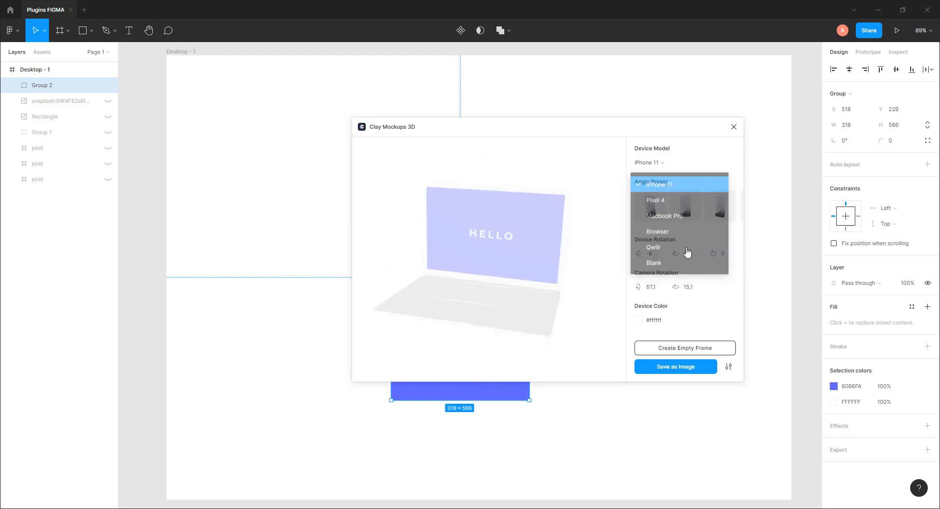
drag(508, 264, 521, 259)
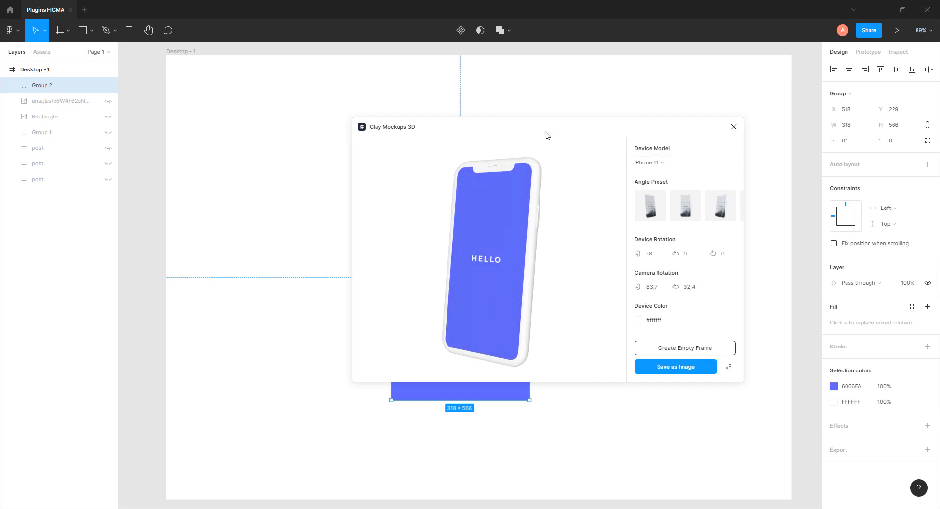
Save the iPhone 11 mockup as an image on the canvas.
drag(547, 136, 503, 152)
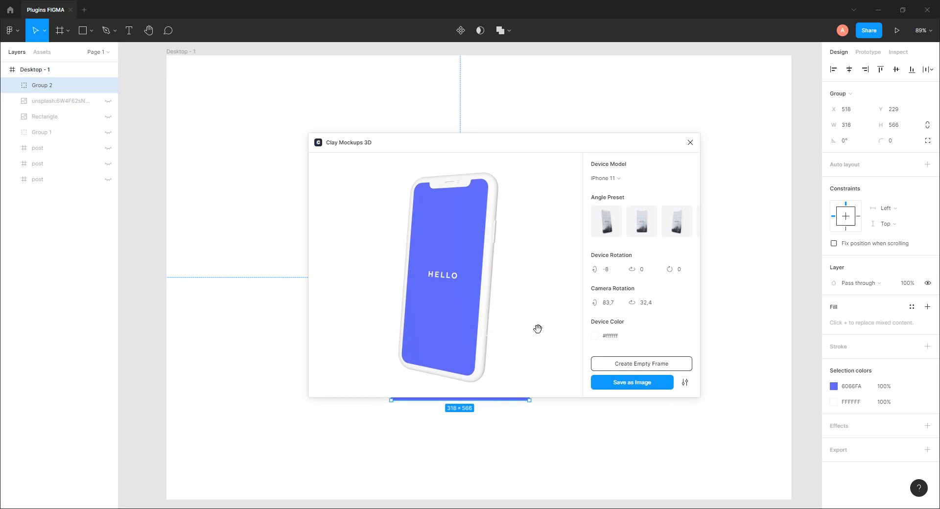
click(634, 384)
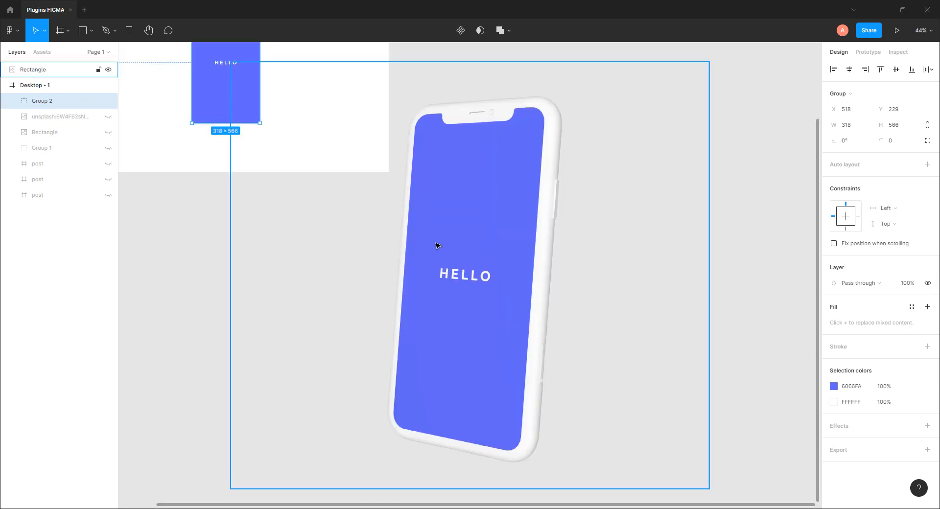
scroll(435, 243, down, 3)
drag(386, 189, 518, 278)
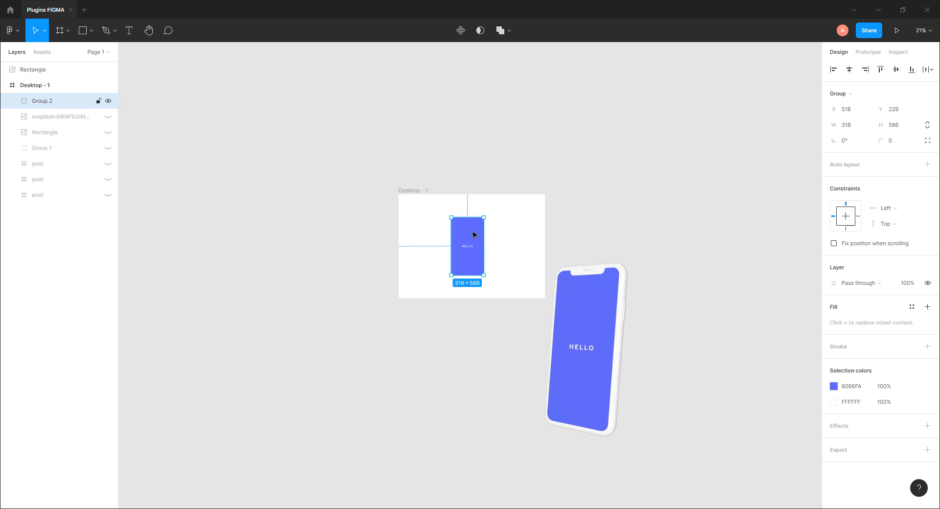
Move the HELLO group toward the Desktop - 1 frame's left edge and place the mockup image beside it, scaled to 1000 × 892.
drag(466, 229, 424, 230)
click(621, 329)
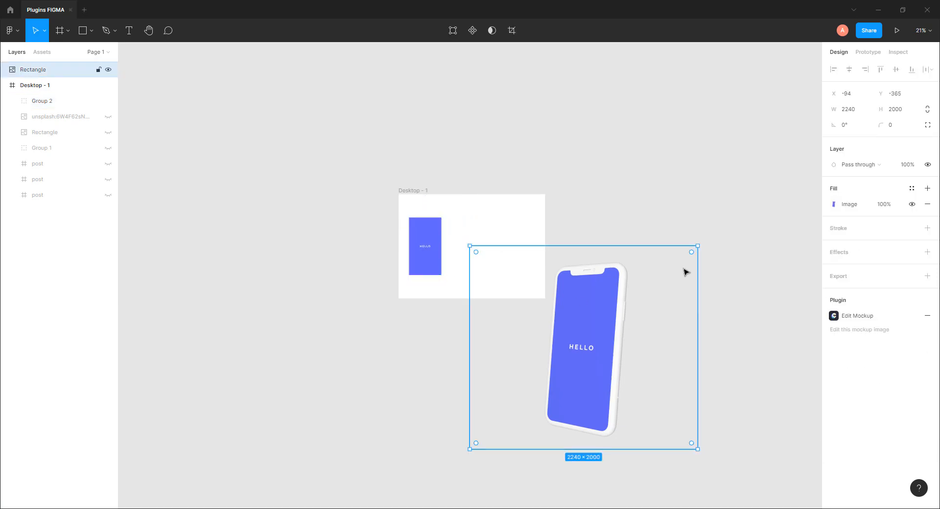
drag(697, 246, 625, 310)
drag(594, 347, 509, 244)
drag(542, 206, 551, 191)
drag(500, 243, 497, 242)
scroll(465, 267, up, 3)
scroll(469, 272, up, 2)
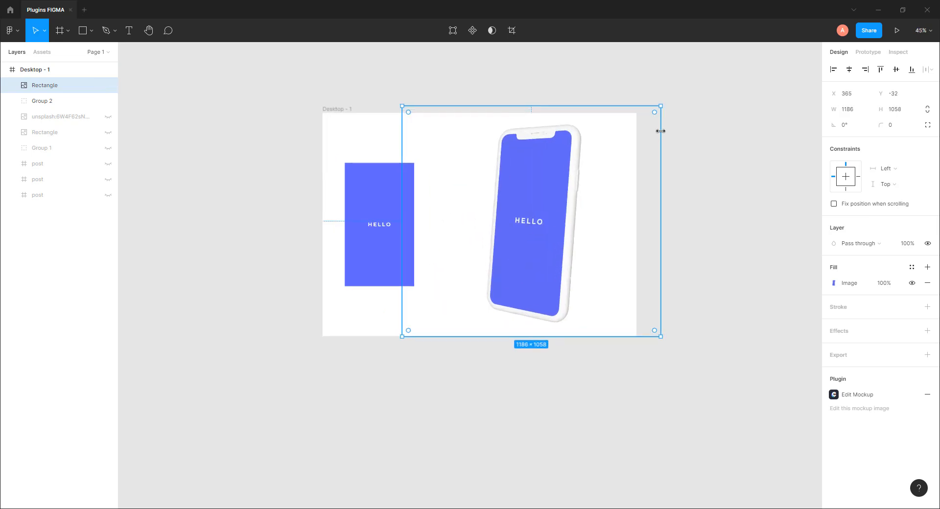
drag(661, 108, 641, 143)
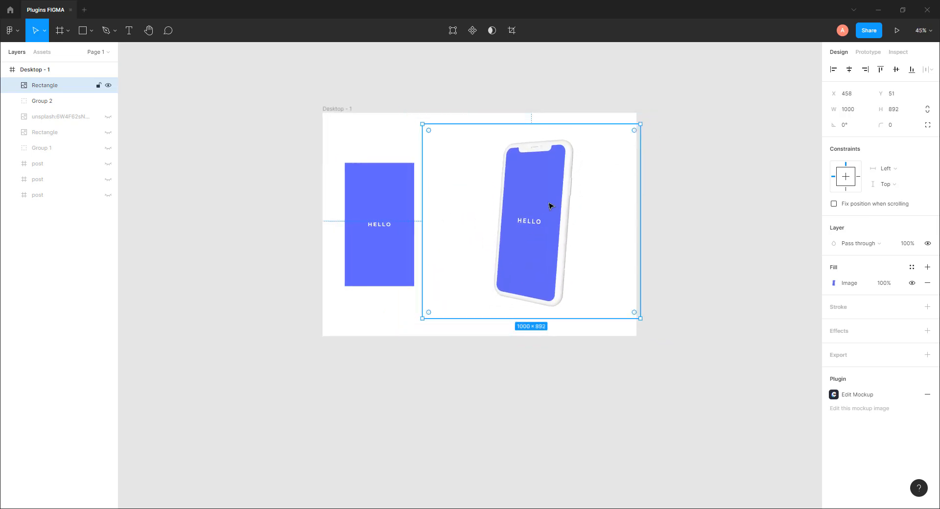
Move the HELLO group closer to the phone mockup, to about X 291 and Y 229, and deselect it.
click(295, 191)
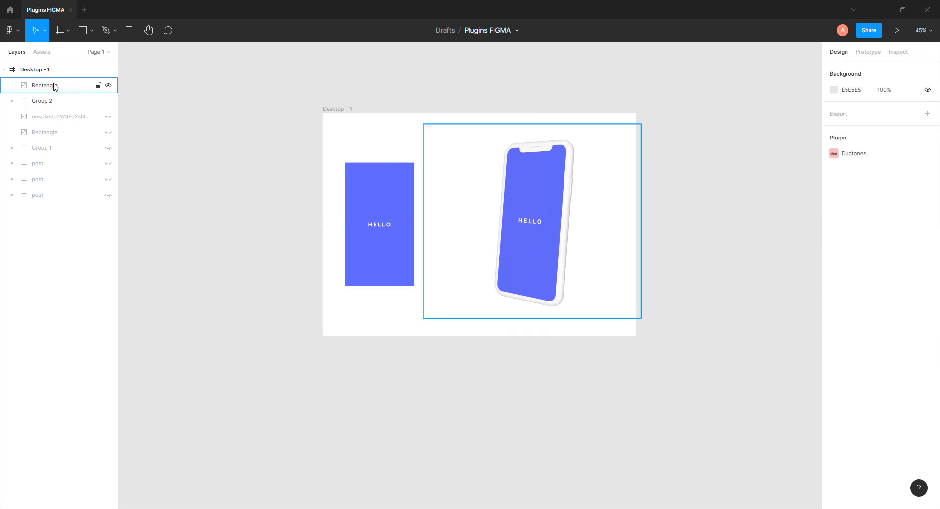
click(53, 87)
shift+click(47, 101)
mouse_move(50, 88)
mouse_down()
mouse_move(50, 128)
mouse_move(50, 90)
mouse_up()
click(304, 194)
drag(508, 255, 466, 276)
drag(363, 254, 404, 260)
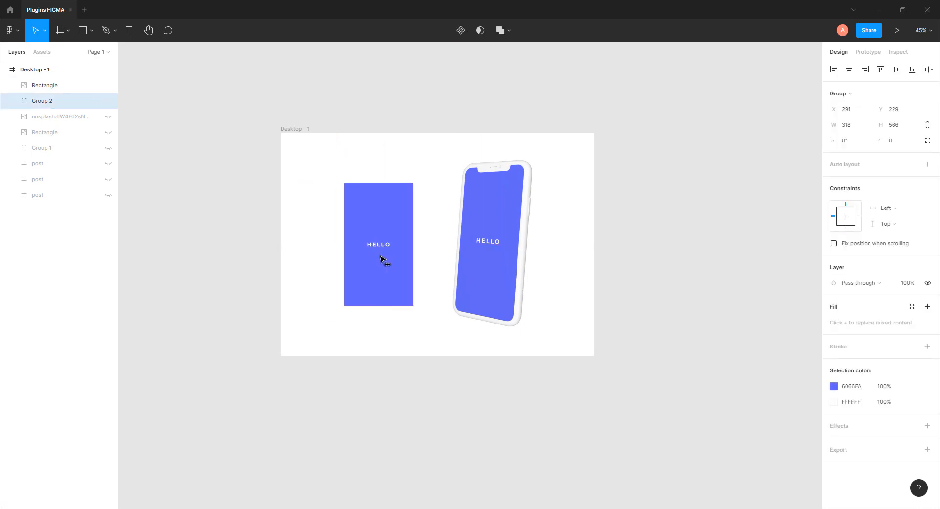
click(365, 159)
scroll(463, 254, up, 5)
drag(469, 254, 479, 275)
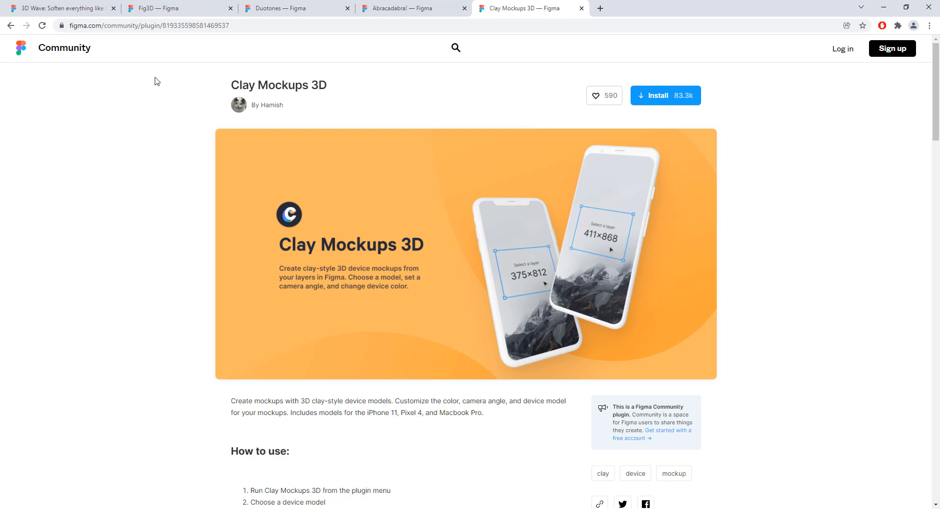
Review the 3D Wave, Fig3D, Duotones, Abracadabra! and Clay Mockups 3D community pages in the browser, and return to the Figma file.
click(78, 15)
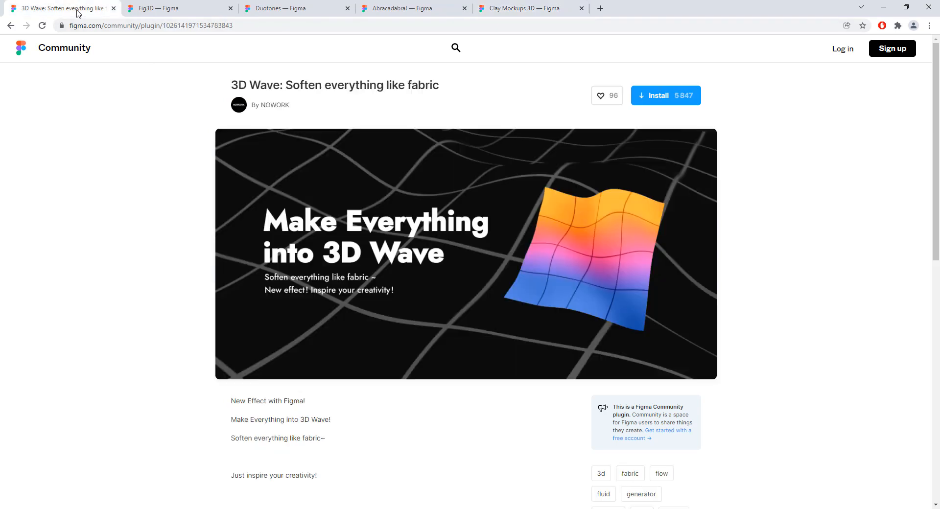
click(168, 14)
click(291, 14)
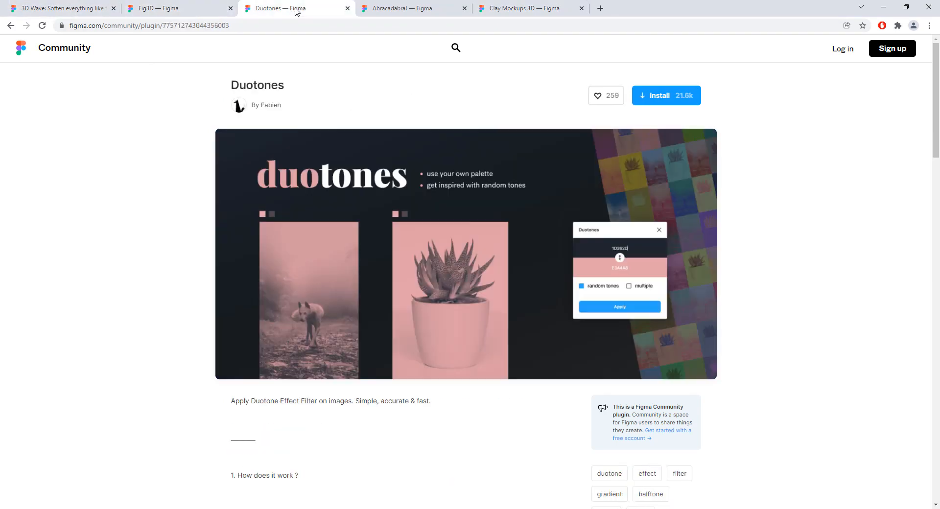
click(398, 14)
click(500, 14)
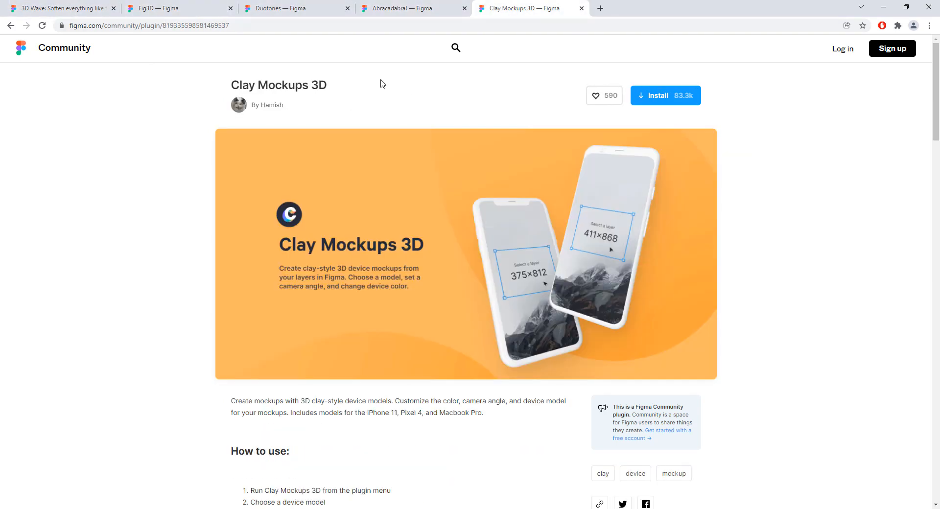
click(95, 13)
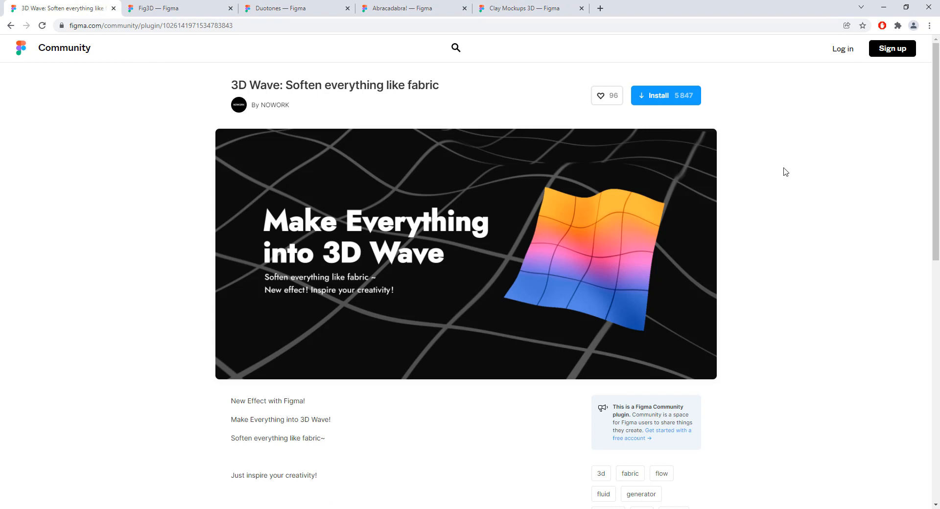
key(alt+Tab)
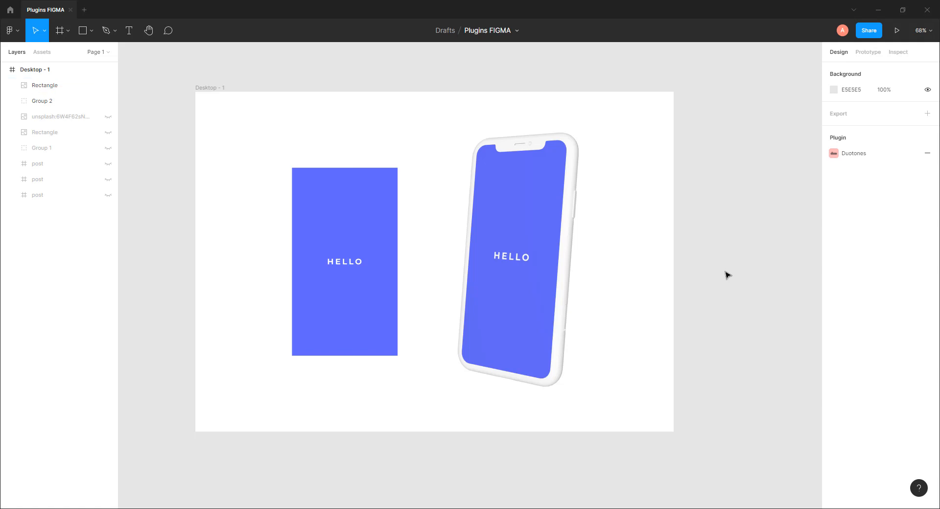